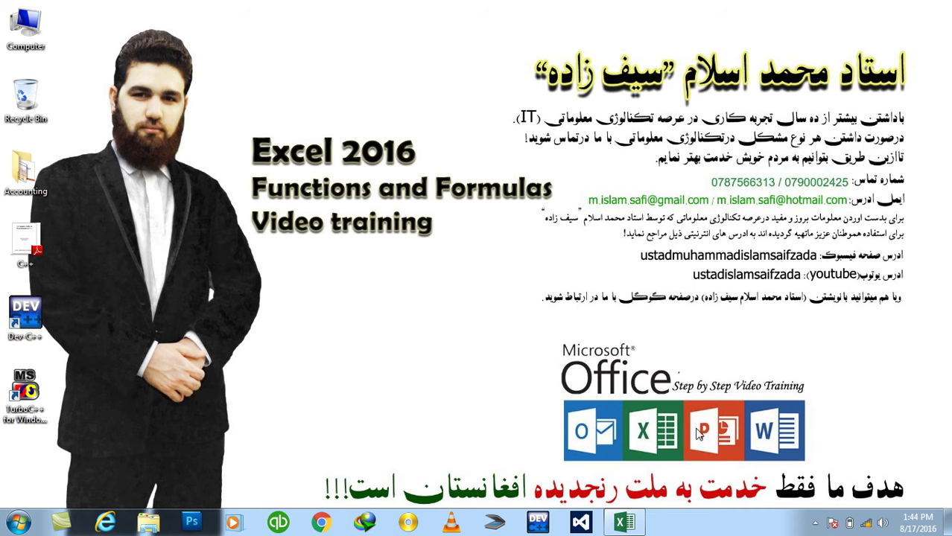
Bring up the blank Book1 workbook from the taskbar
{"action": "left_click", "coordinate": [626, 522]}
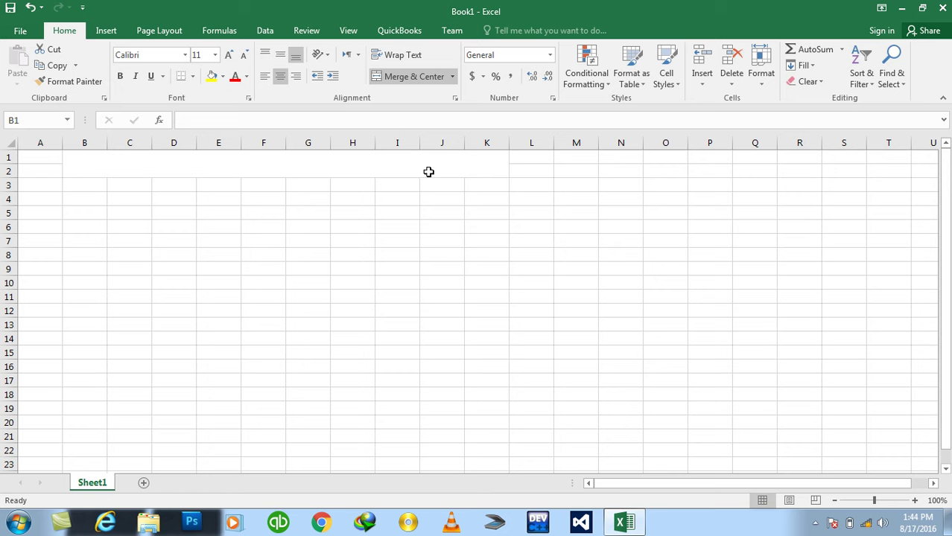
Enter 'Creating student registration Database using If logical function' as a middle-aligned title in B1:K2
{"action": "left_click_drag", "start_coordinate": [429, 172], "coordinate": [429, 172]}
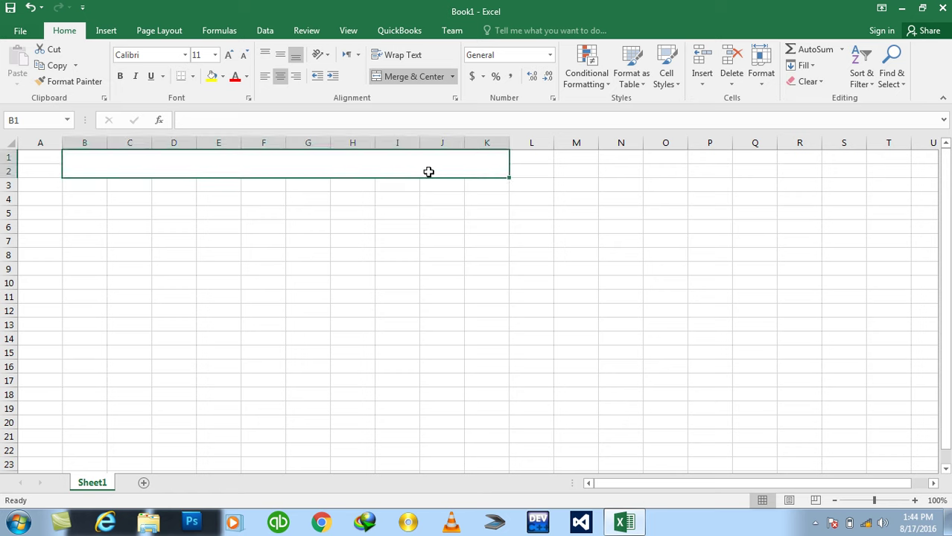
{"action": "left_click", "coordinate": [281, 55]}
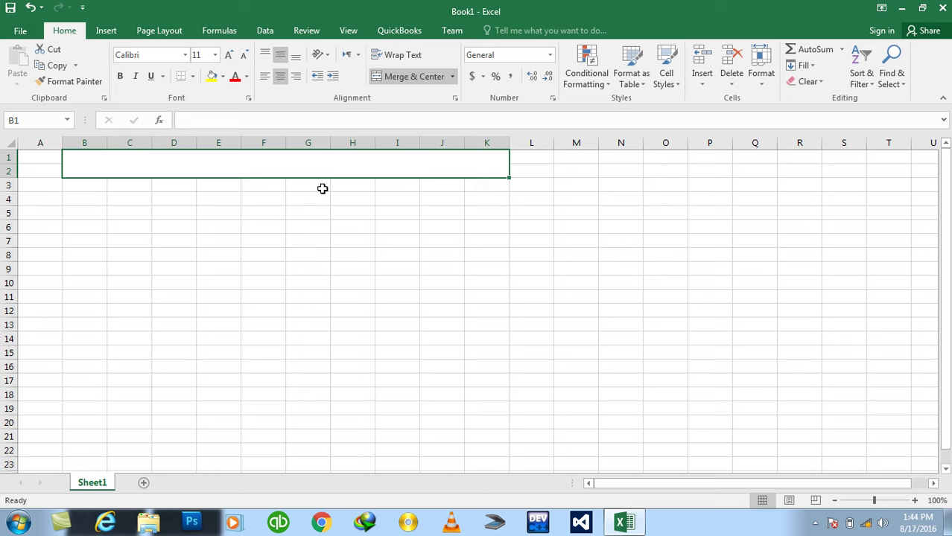
{"action": "type", "text": "Creating "}
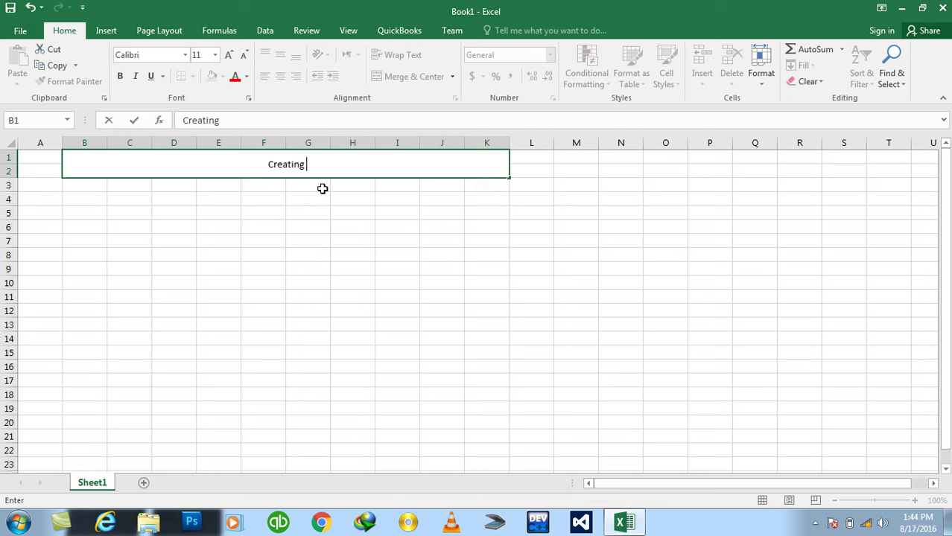
{"action": "type", "text": "Database "}
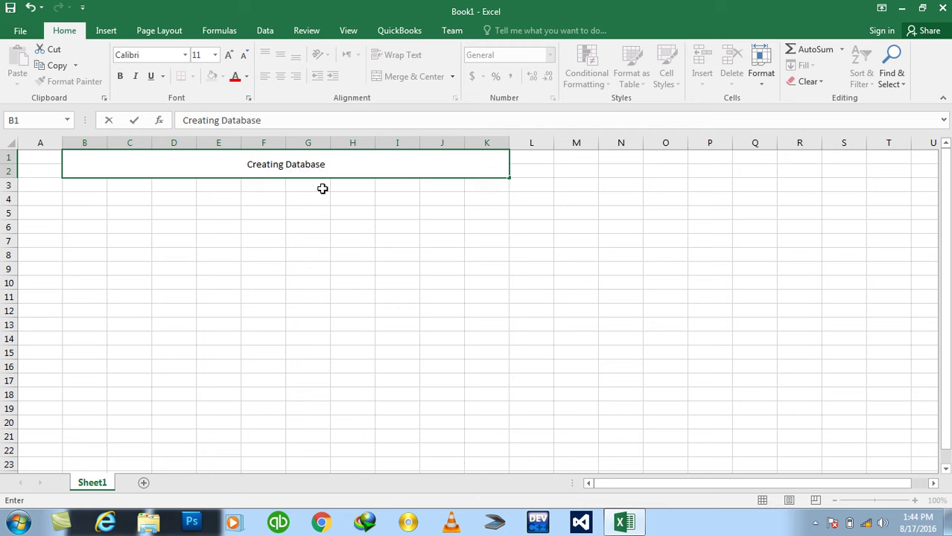
{"action": "type", "text": "for "}
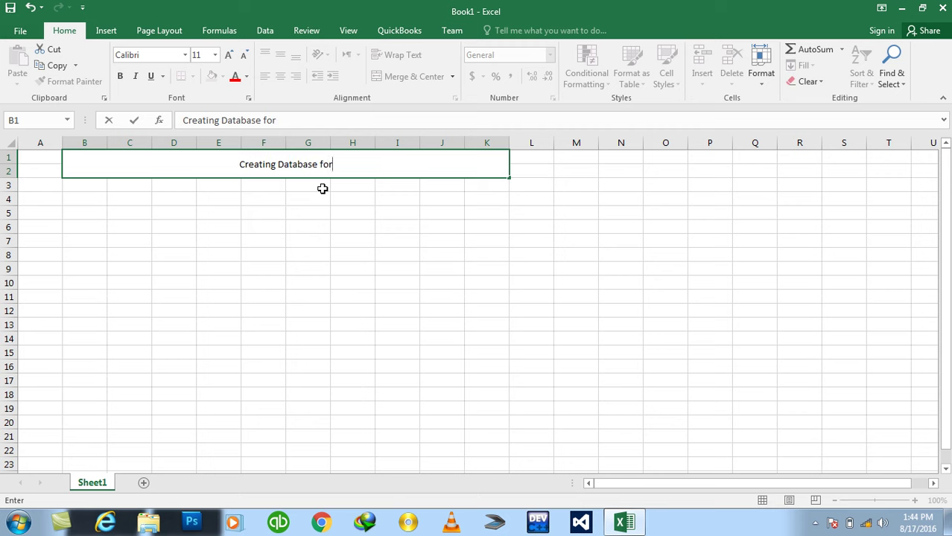
{"action": "type", "text": "a"}
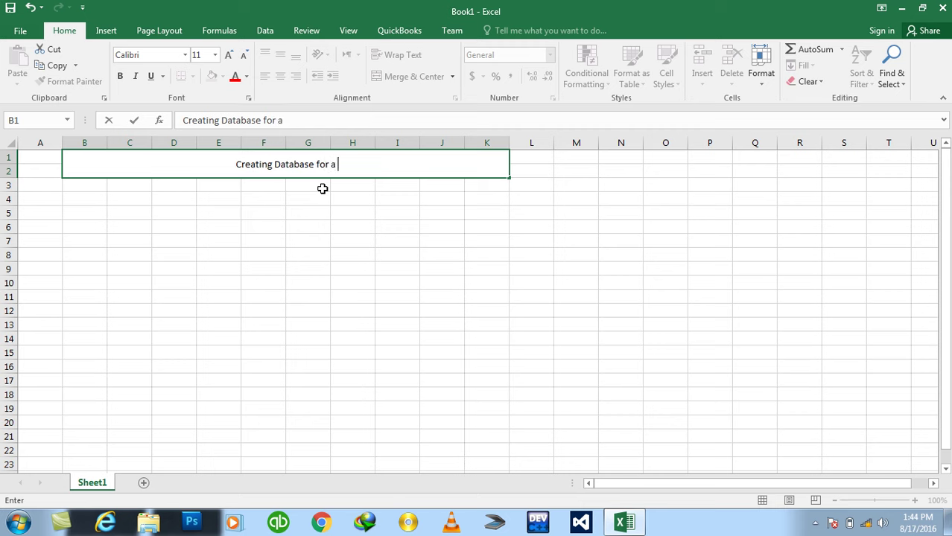
{"action": "key", "text": "BackSpace"}
{"action": "key", "text": "BackSpace"}
{"action": "key", "text": "BackSpace"}
{"action": "key", "text": "BackSpace"}
{"action": "key", "text": "BackSpace"}
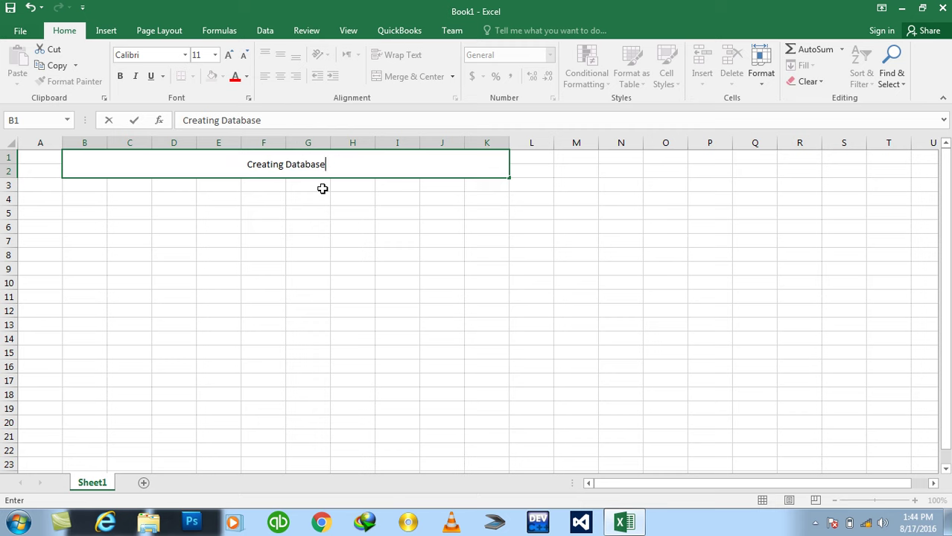
{"action": "key", "text": "Left"}
{"action": "key", "text": "Right"}
{"action": "key", "text": "F2"}
{"action": "type", "text": "student registt"}
{"action": "type", "text": "ation "}
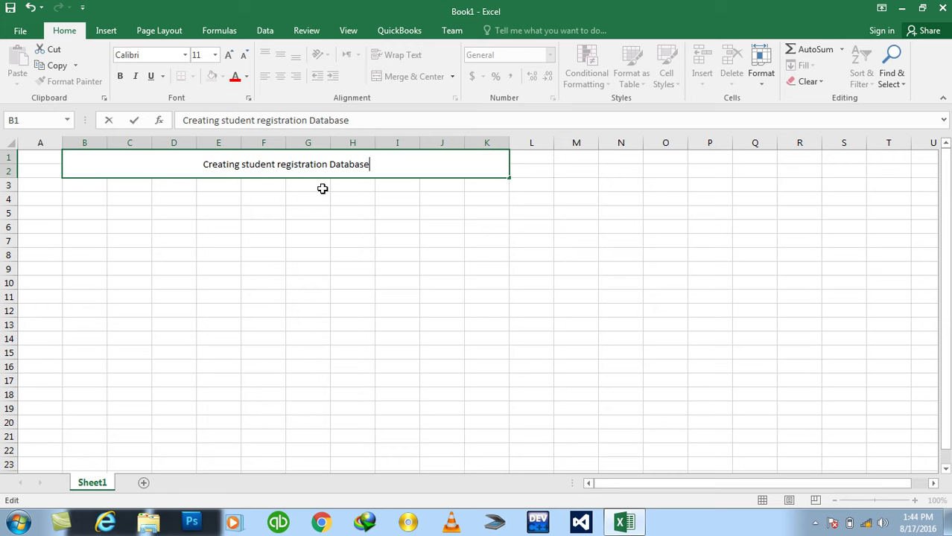
{"action": "type", "text": "using i"}
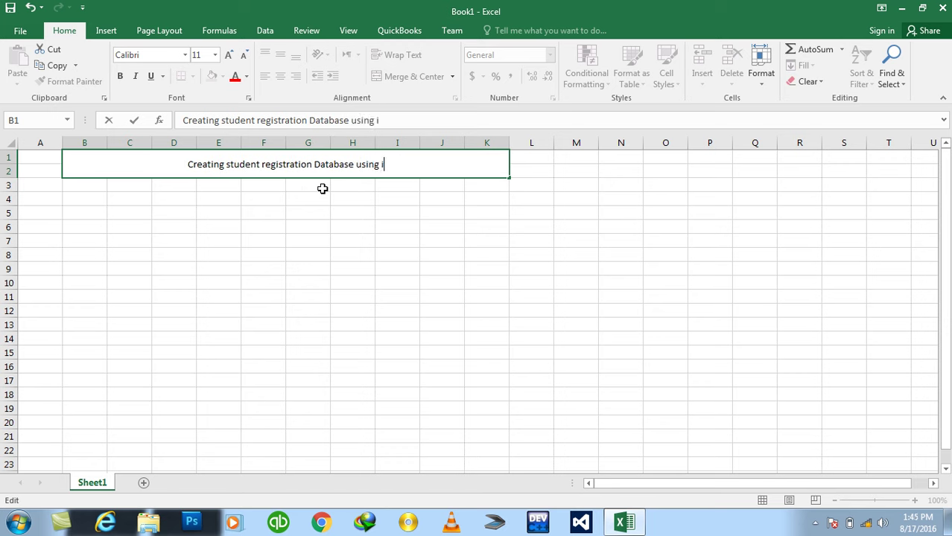
{"action": "type", "text": "f lo"}
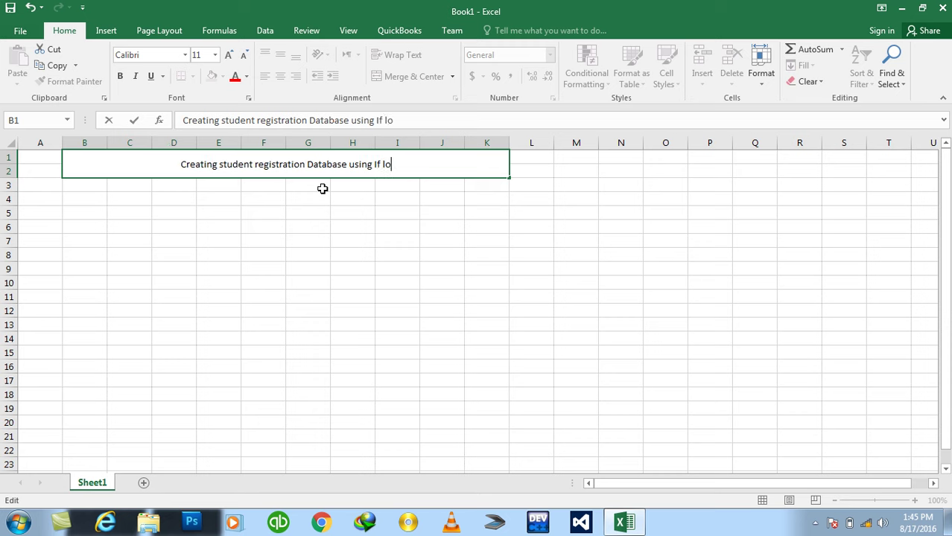
{"action": "type", "text": "gical function"}
{"action": "key", "text": "Return"}
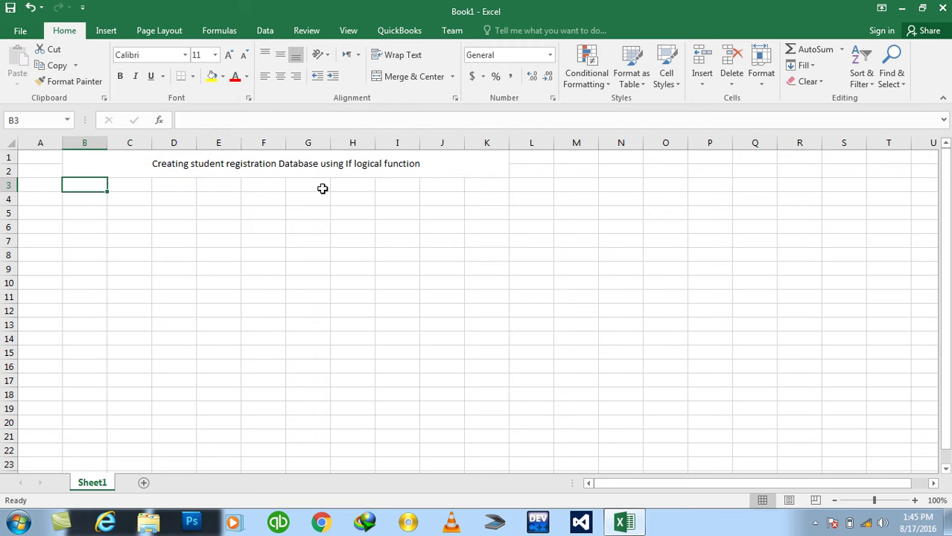
Make the title bold at 20 pt and make row 2 taller
{"action": "left_click", "coordinate": [312, 164]}
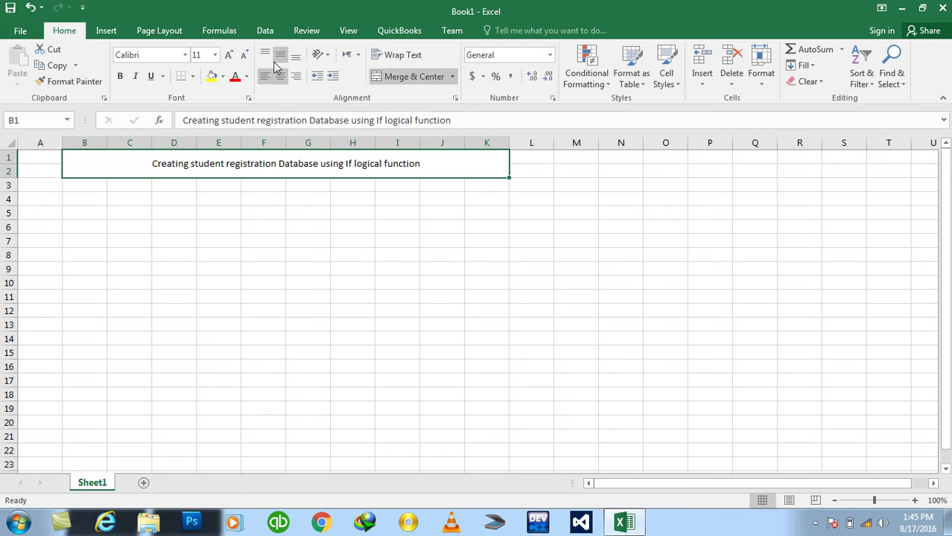
{"action": "left_click", "coordinate": [228, 55]}
{"action": "left_click", "coordinate": [229, 55]}
{"action": "left_click", "coordinate": [229, 55]}
{"action": "left_click", "coordinate": [228, 55]}
{"action": "left_click", "coordinate": [229, 55]}
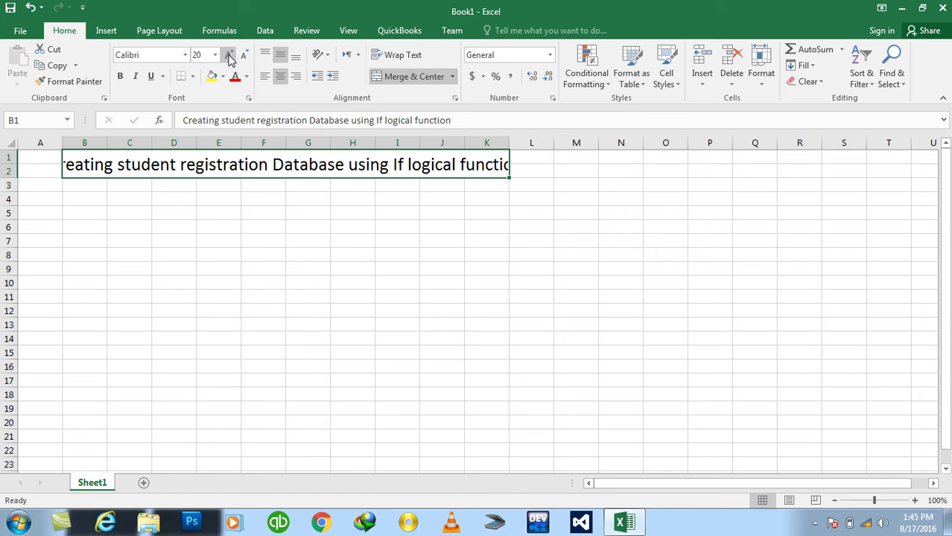
{"action": "left_click", "coordinate": [243, 56]}
{"action": "left_click", "coordinate": [120, 76]}
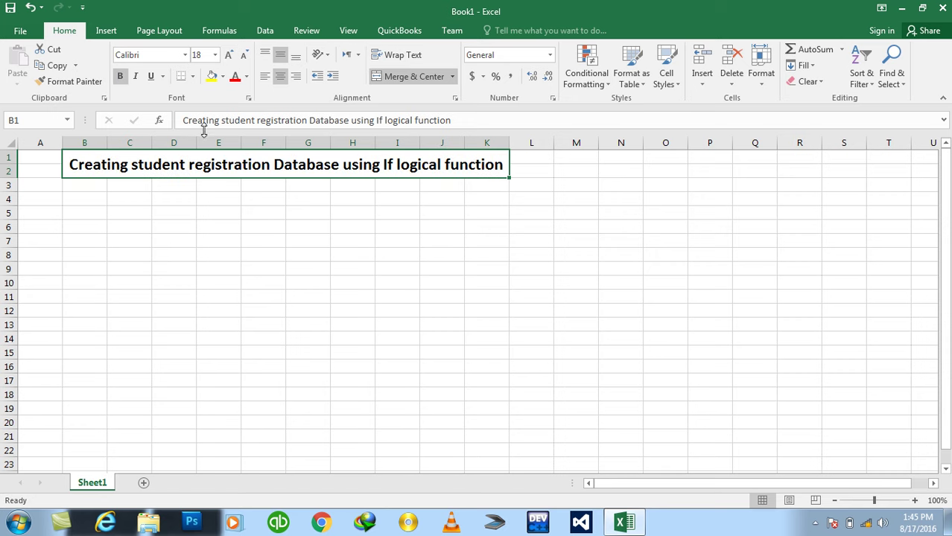
{"action": "left_click_drag", "start_coordinate": [9, 177], "coordinate": [10, 189]}
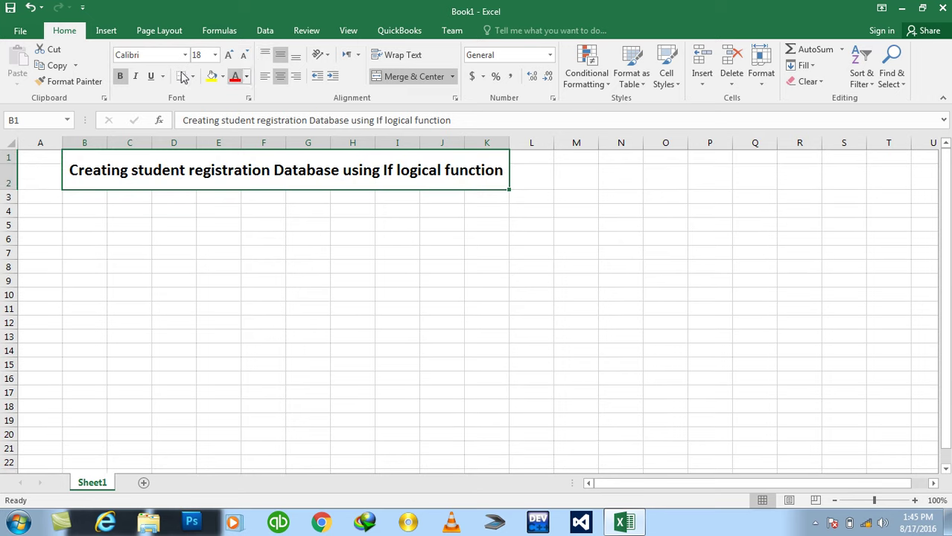
{"action": "left_click", "coordinate": [228, 56]}
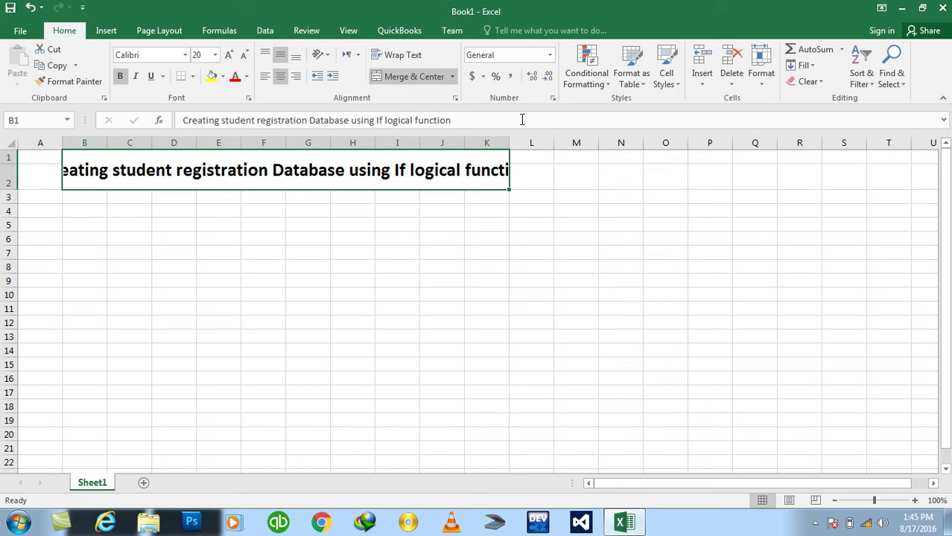
Widen column K and merge and centre the title across A1:K2
{"action": "left_click_drag", "start_coordinate": [511, 146], "coordinate": [533, 147]}
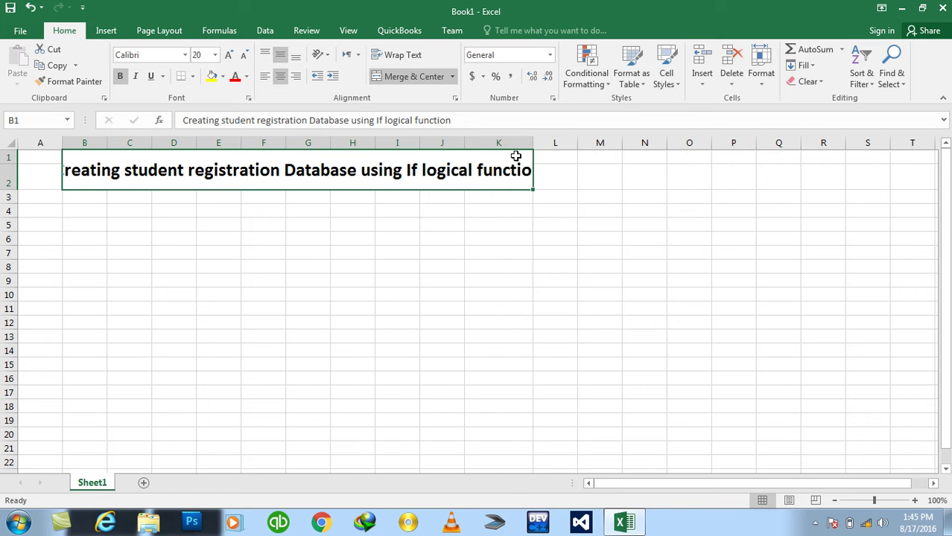
{"action": "left_click_drag", "start_coordinate": [534, 146], "coordinate": [549, 146]}
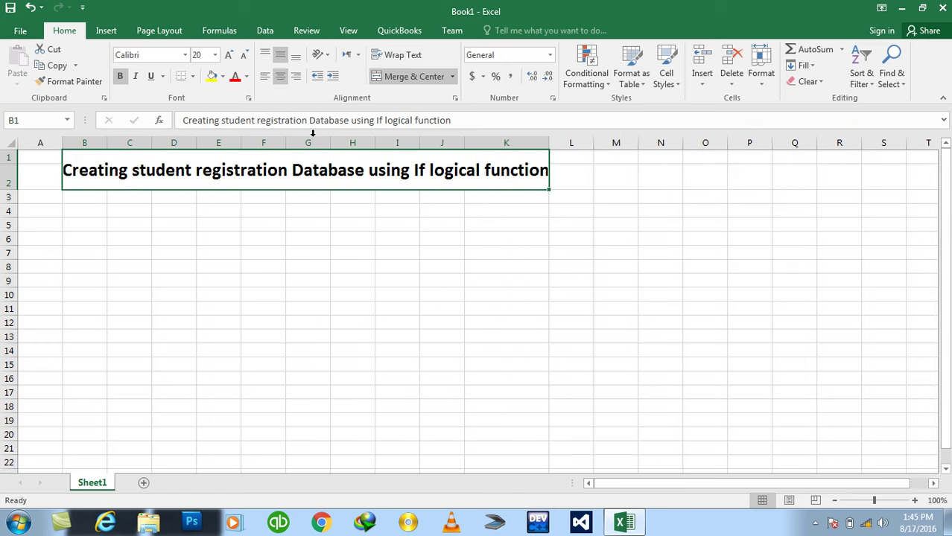
{"action": "left_click_drag", "start_coordinate": [59, 165], "coordinate": [149, 167]}
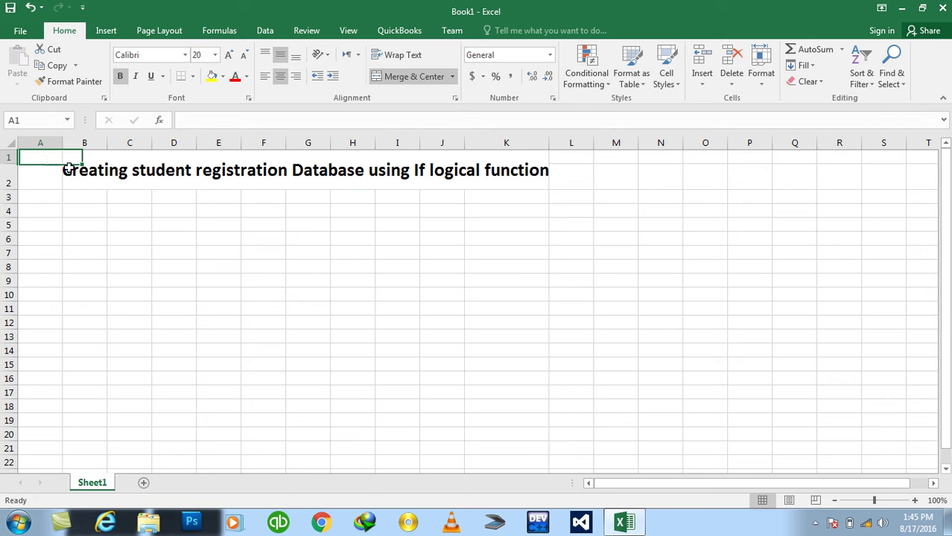
{"action": "left_click", "coordinate": [403, 83]}
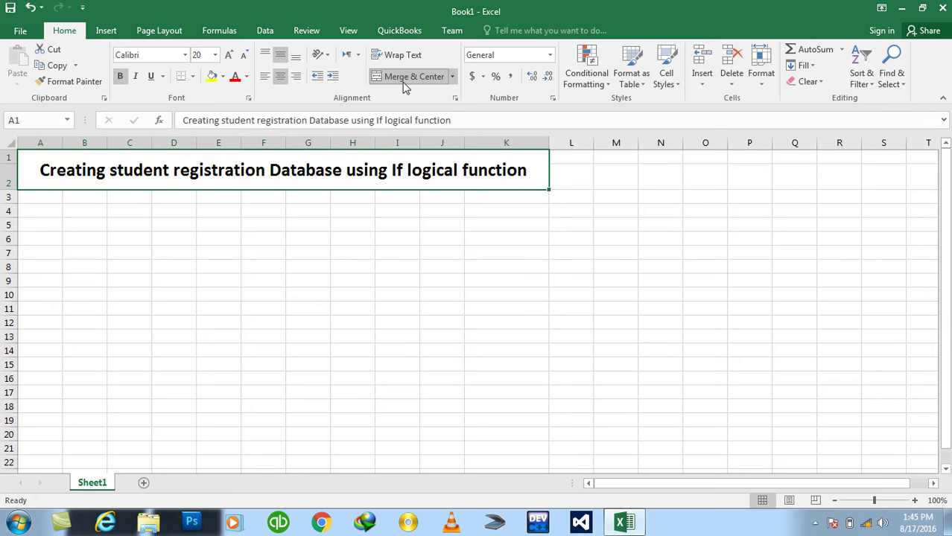
Enter headers SID, ADate, S.Name and Program/Class in B3:E3
{"action": "left_click", "coordinate": [86, 199]}
{"action": "type", "text": "SID"}
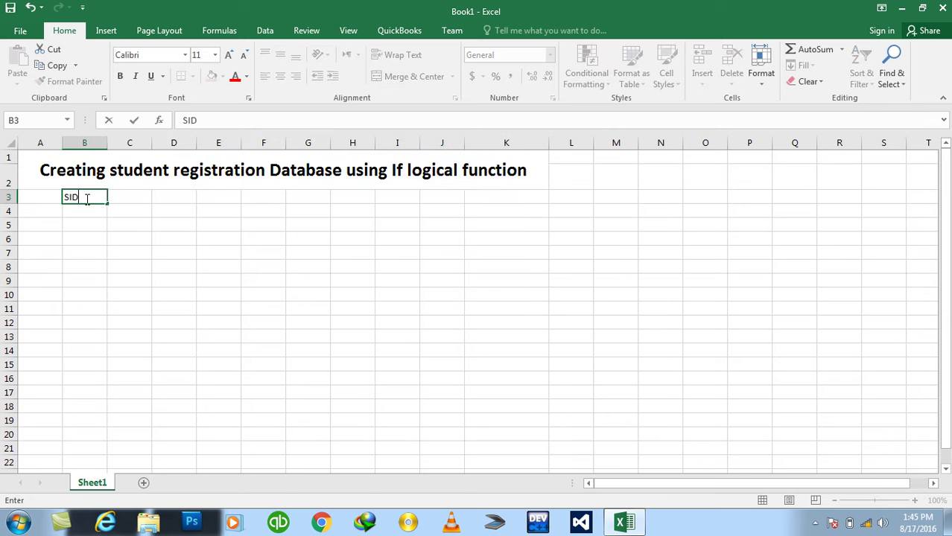
{"action": "key", "text": "Tab"}
{"action": "type", "text": "S.Name"}
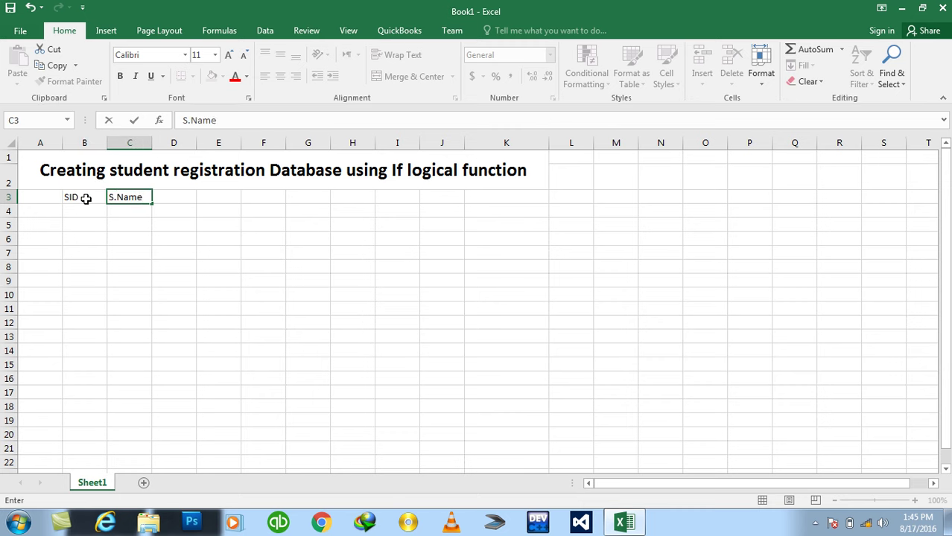
{"action": "key", "text": "Tab"}
{"action": "key", "text": "Left"}
{"action": "type", "text": "ADate"}
{"action": "key", "text": "Tab"}
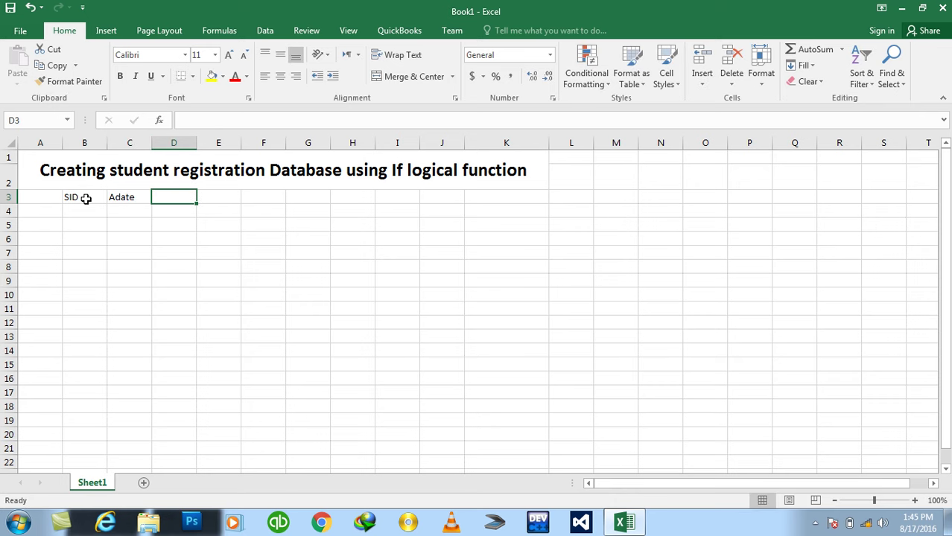
{"action": "type", "text": "S.Name"}
{"action": "key", "text": "Tab"}
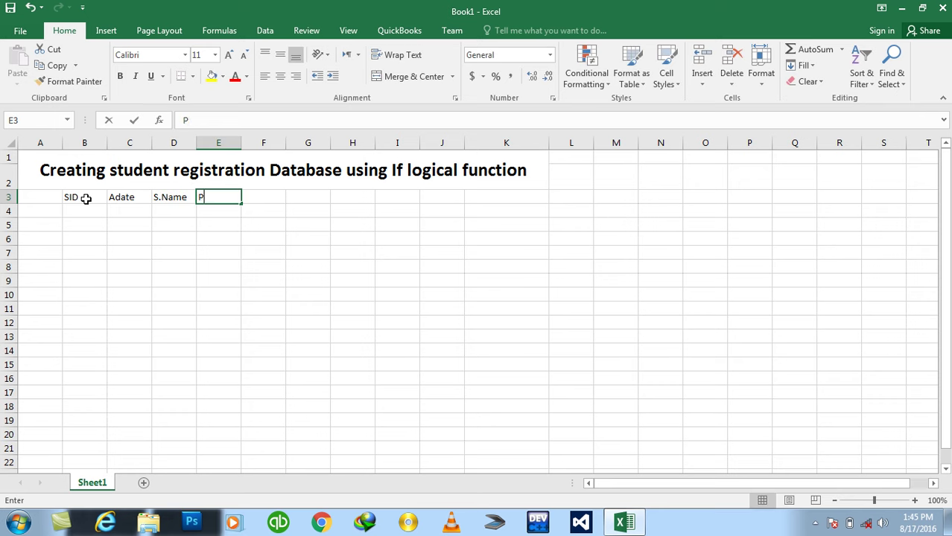
{"action": "type", "text": "Program/Class"}
{"action": "key", "text": "ctrl+Return"}
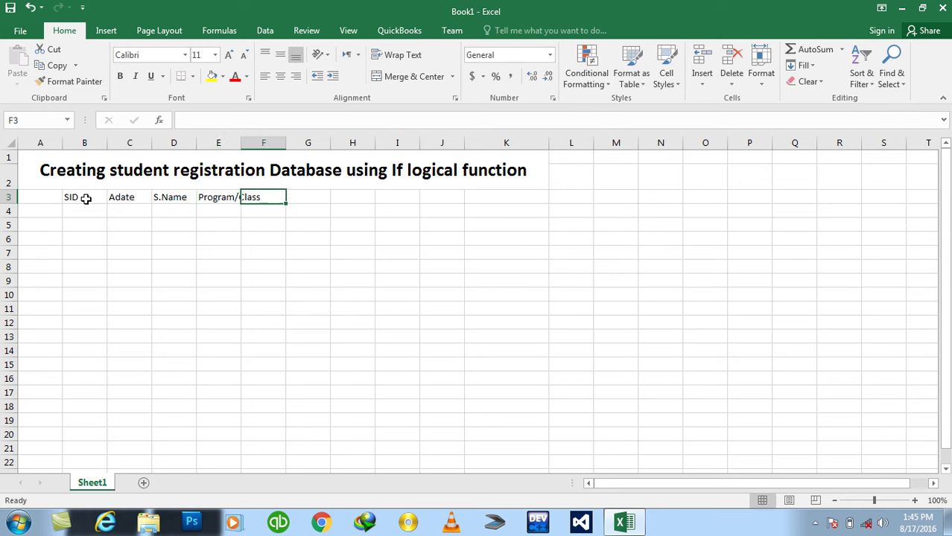
{"action": "type", "text": "Program"}
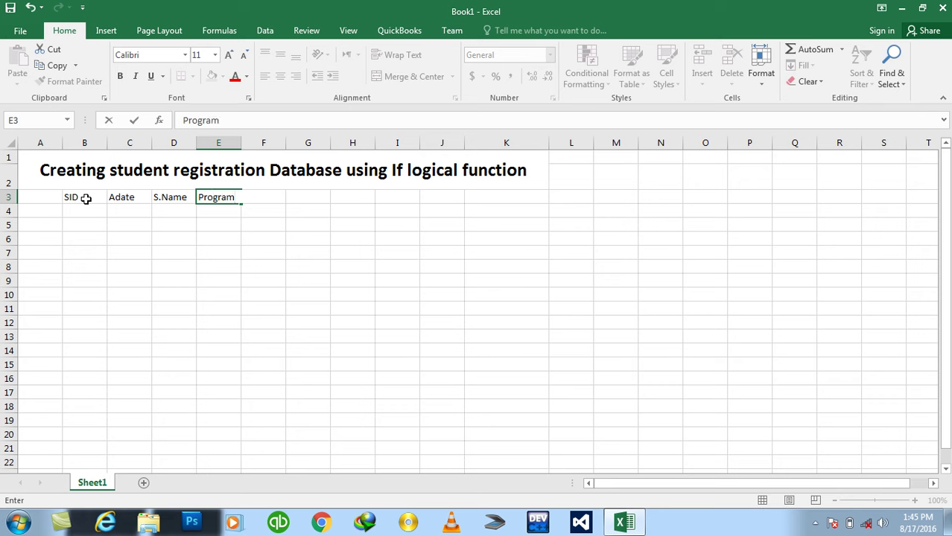
{"action": "key", "text": "Tab"}
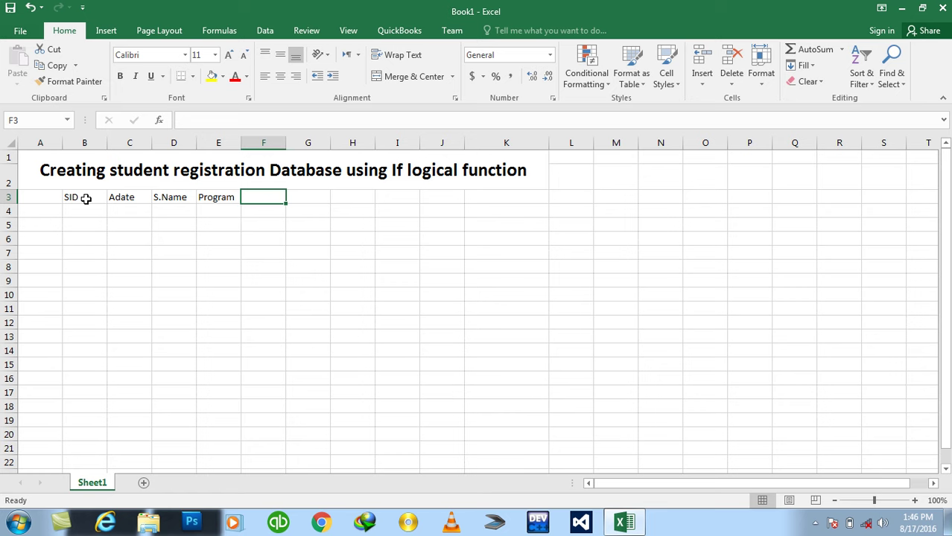
Enter headers Fee, Discount, Net Fees and T.Name in F3:I3
{"action": "type", "text": "Ac"}
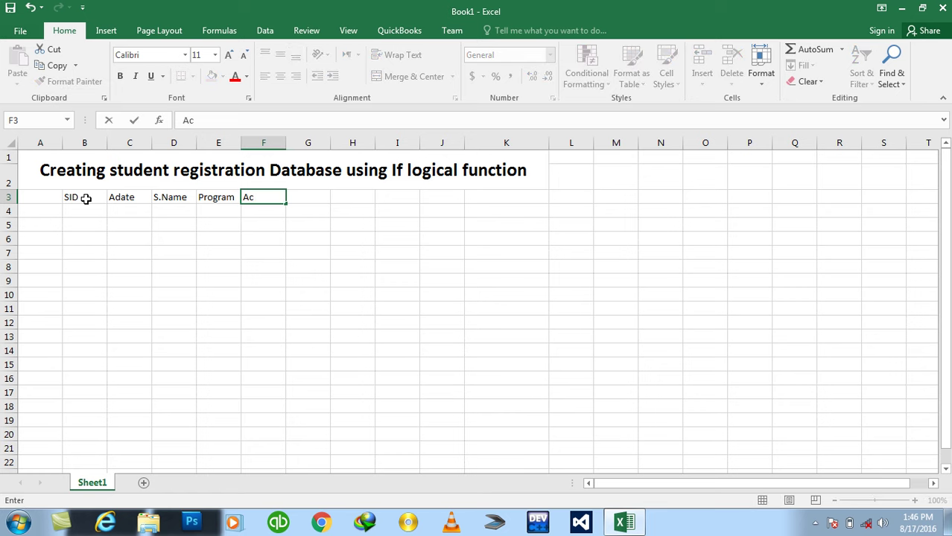
{"action": "type", "text": "tual Fee"}
{"action": "key", "text": "Tab"}
{"action": "type", "text": "Discount"}
{"action": "key", "text": "ctrl+Return"}
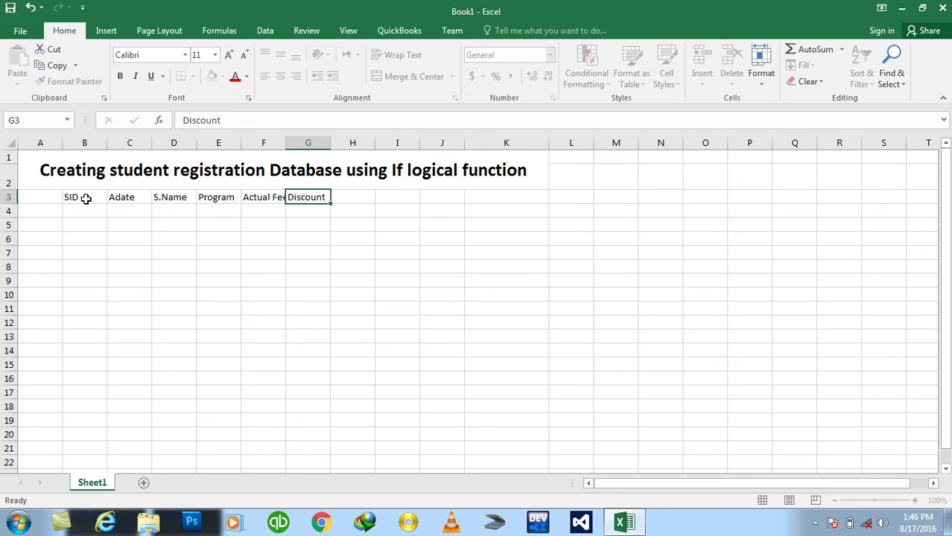
{"action": "key", "text": "Left"}
{"action": "type", "text": "Fee"}
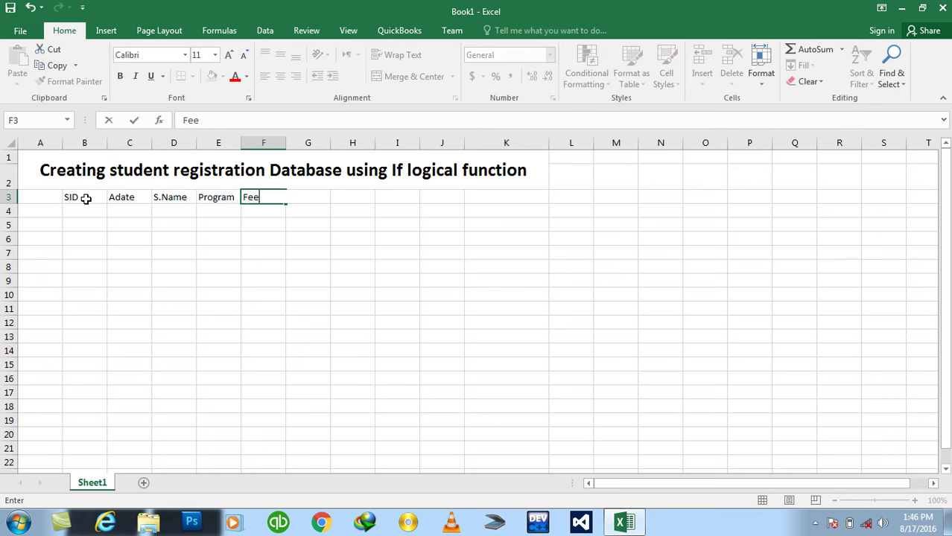
{"action": "key", "text": "Right"}
{"action": "key", "text": "Left"}
{"action": "key", "text": "Right"}
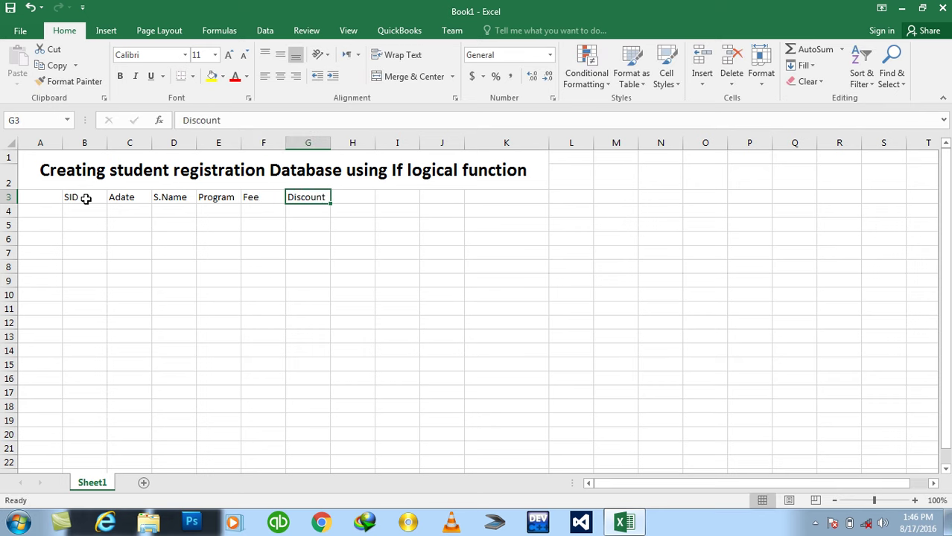
{"action": "key", "text": "Right"}
{"action": "type", "text": "Net"}
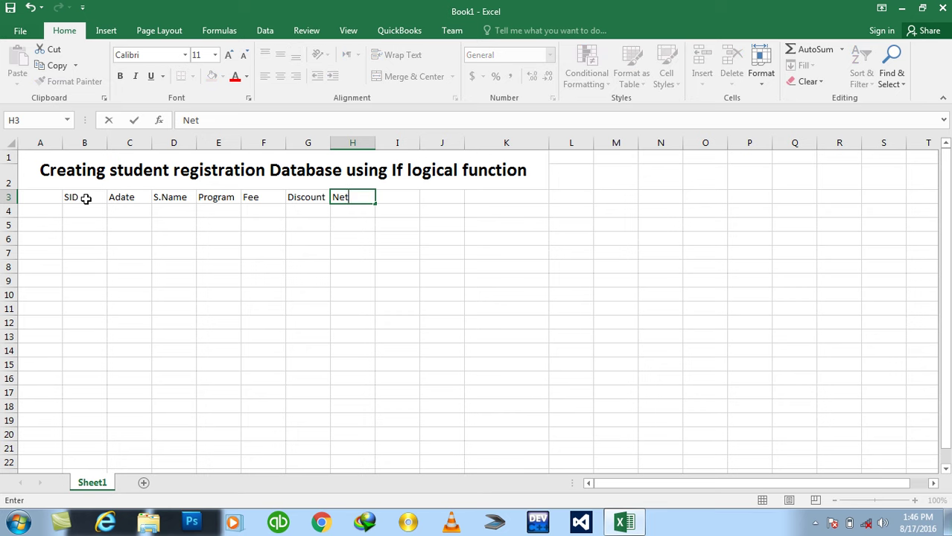
{"action": "type", "text": " a"}
{"action": "key", "text": "BackSpace"}
{"action": "type", "text": "Fees"}
{"action": "key", "text": "Tab"}
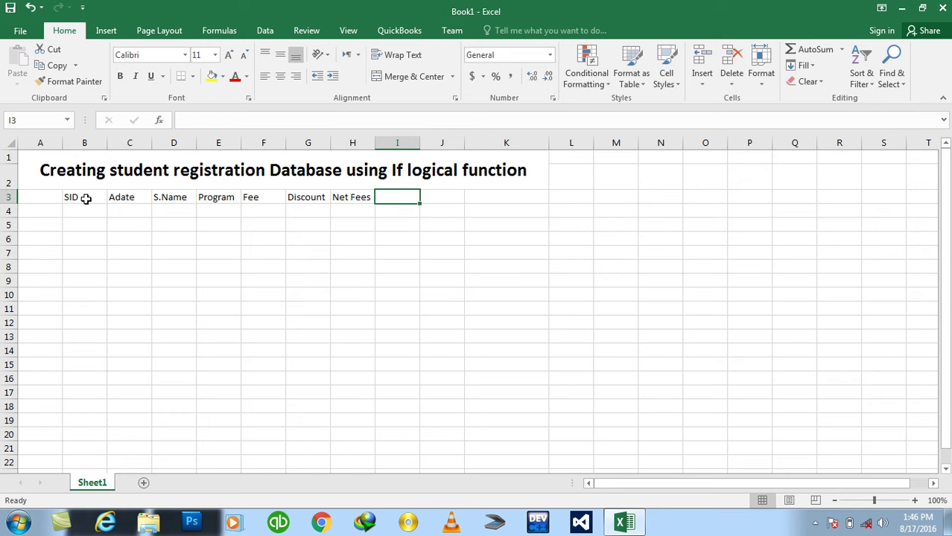
{"action": "type", "text": "T.Name"}
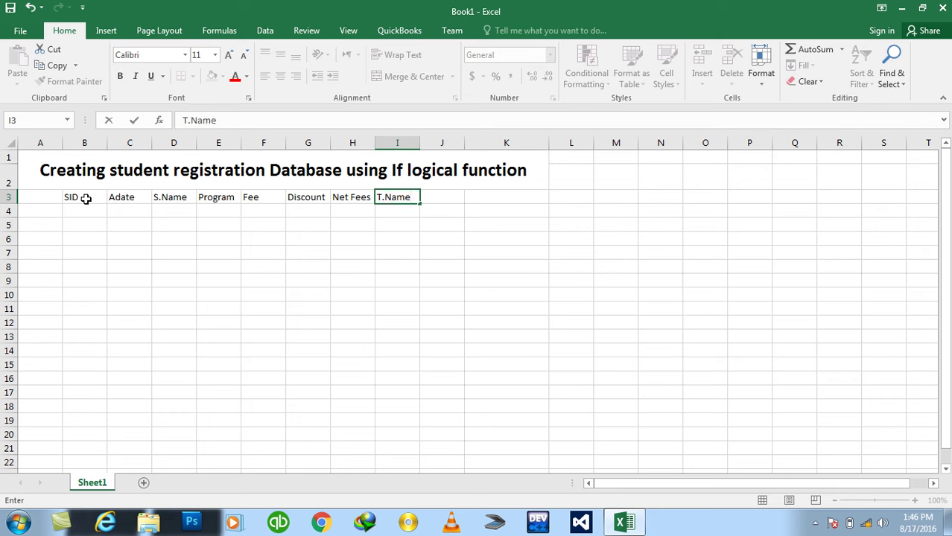
{"action": "key", "text": "Tab"}
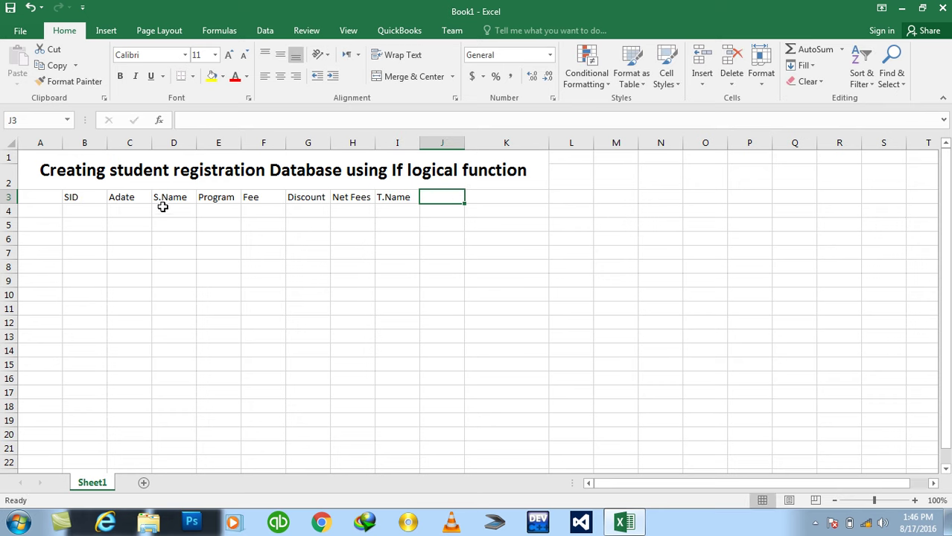
Move the S.Name–T.Name headers one column right and enter E-Date in D3
{"action": "left_click", "coordinate": [158, 200]}
{"action": "left_click_drag", "start_coordinate": [158, 199], "coordinate": [380, 198]}
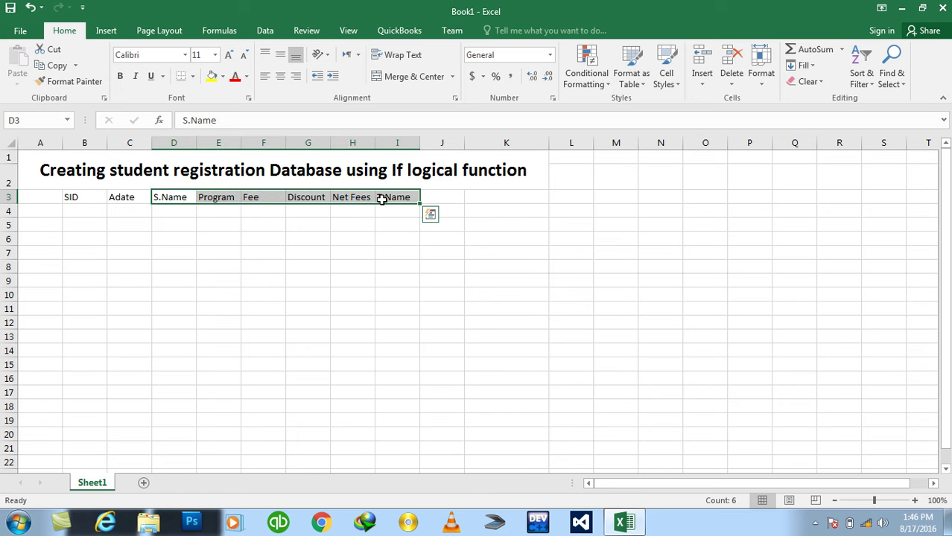
{"action": "key", "text": "ctrl+x"}
{"action": "left_click", "coordinate": [219, 197]}
{"action": "key", "text": "ctrl+v"}
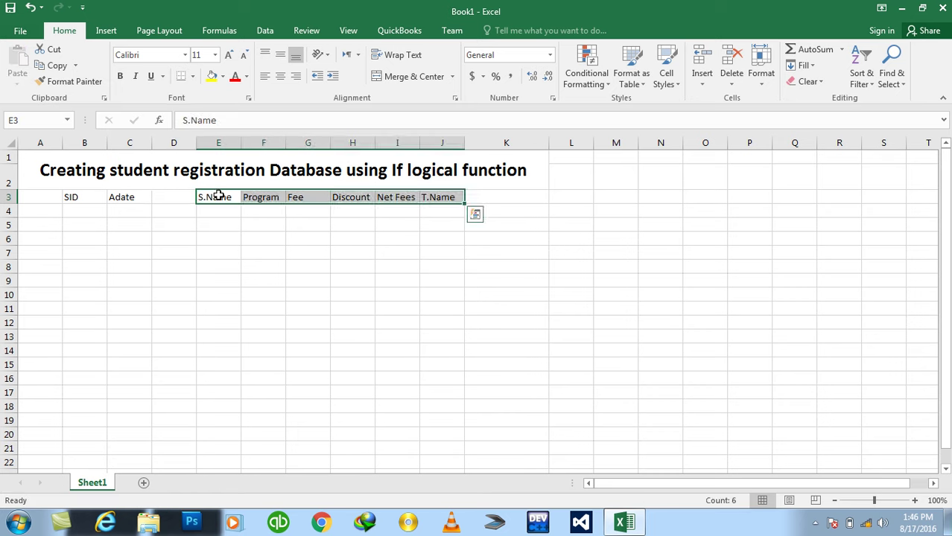
{"action": "key", "text": "Left"}
{"action": "type", "text": "E-D"}
{"action": "key", "text": "BackSpace"}
{"action": "type", "text": "ate"}
{"action": "key", "text": "ctrl+Return"}
{"action": "key", "text": "Left"}
{"action": "key", "text": "Left"}
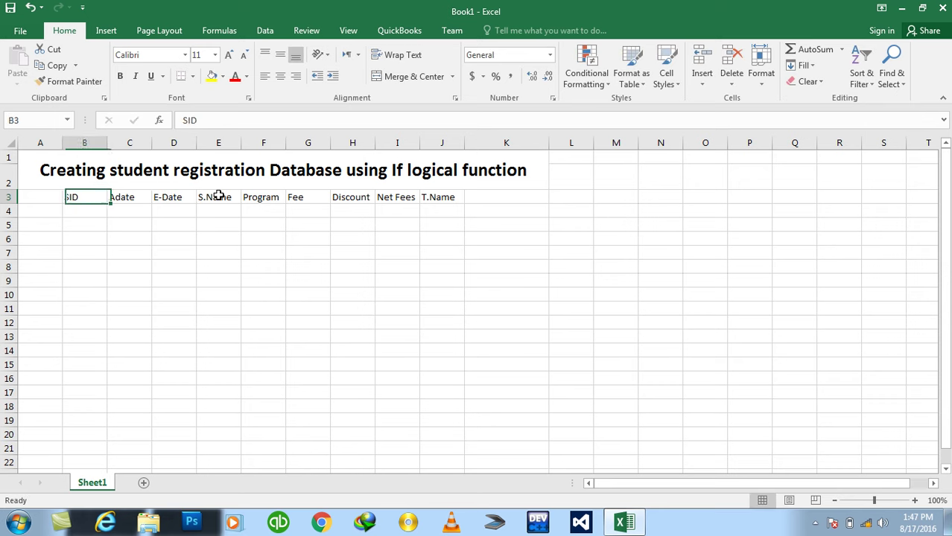
{"action": "key", "text": "shift+Right"}
{"action": "key", "text": "shift+Right"}
{"action": "key", "text": "shift+Right"}
{"action": "key", "text": "shift+Right"}
{"action": "key", "text": "shift+Right"}
{"action": "key", "text": "shift+Right"}
{"action": "key", "text": "shift+Right"}
{"action": "key", "text": "shift+Right"}
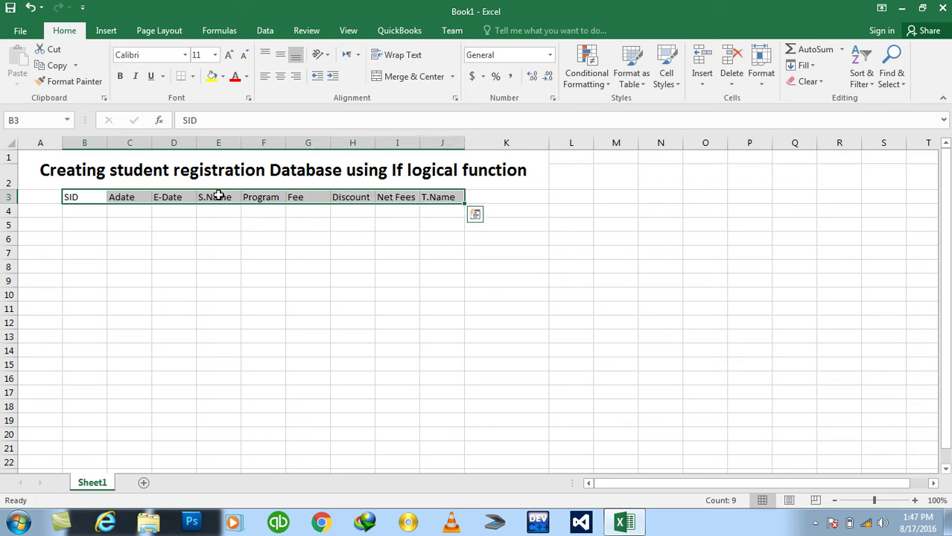
Centre and bold headers B3:J3 and give them a top and thick bottom border
{"action": "left_click", "coordinate": [285, 75]}
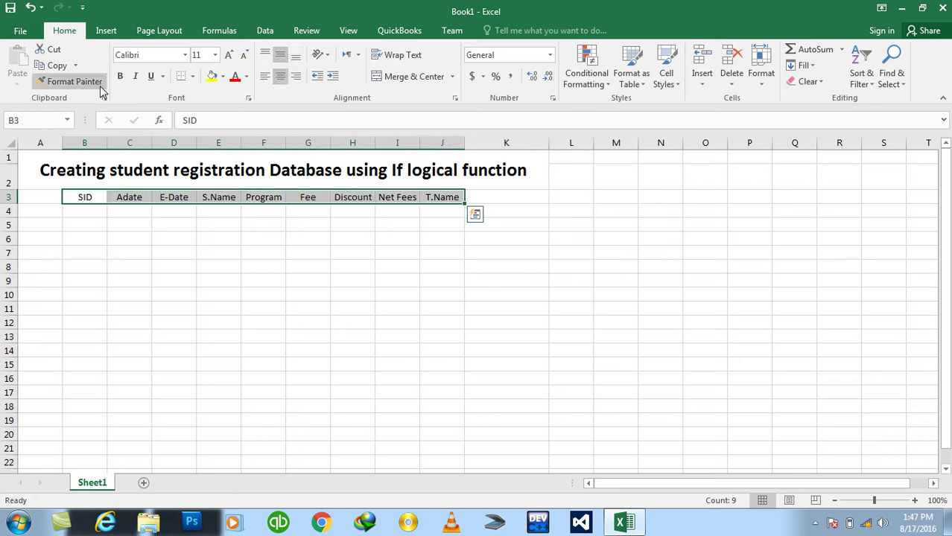
{"action": "left_click", "coordinate": [120, 76]}
{"action": "left_click", "coordinate": [192, 76]}
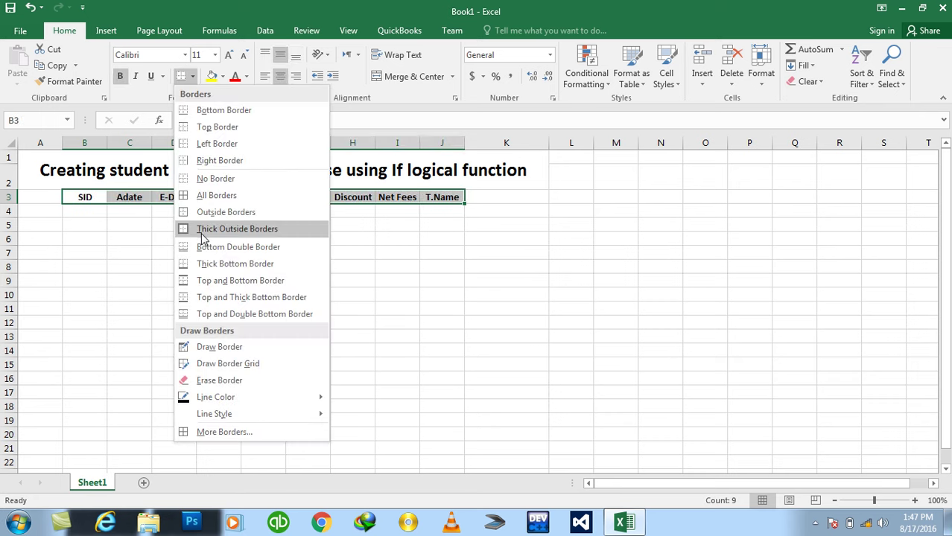
{"action": "left_click", "coordinate": [227, 296]}
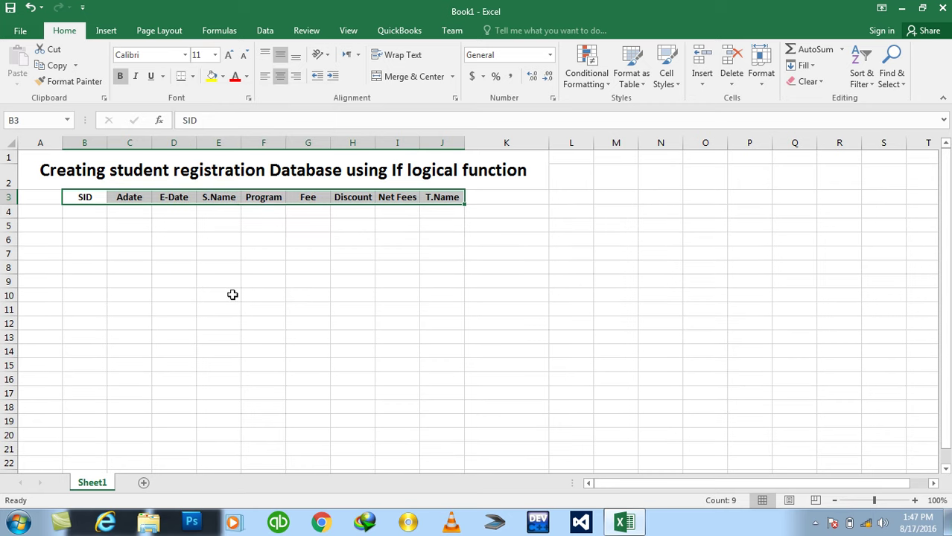
{"action": "left_click", "coordinate": [280, 267]}
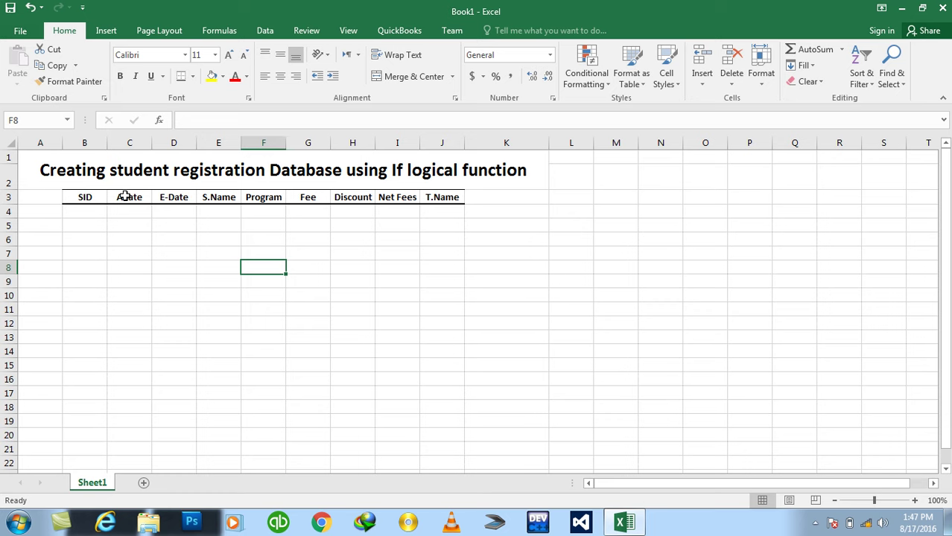
Enter student IDs A01 and A02 in B4 and B5
{"action": "left_click", "coordinate": [89, 212]}
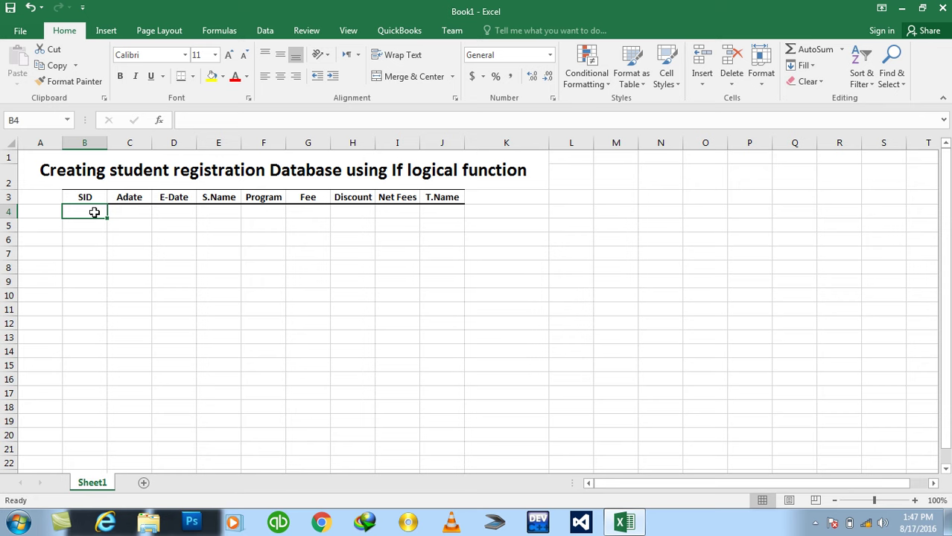
{"action": "type", "text": "A01"}
{"action": "key", "text": "BackSpace"}
{"action": "type", "text": "01"}
{"action": "key", "text": "Return"}
{"action": "type", "text": "A02"}
{"action": "key", "text": "Return"}
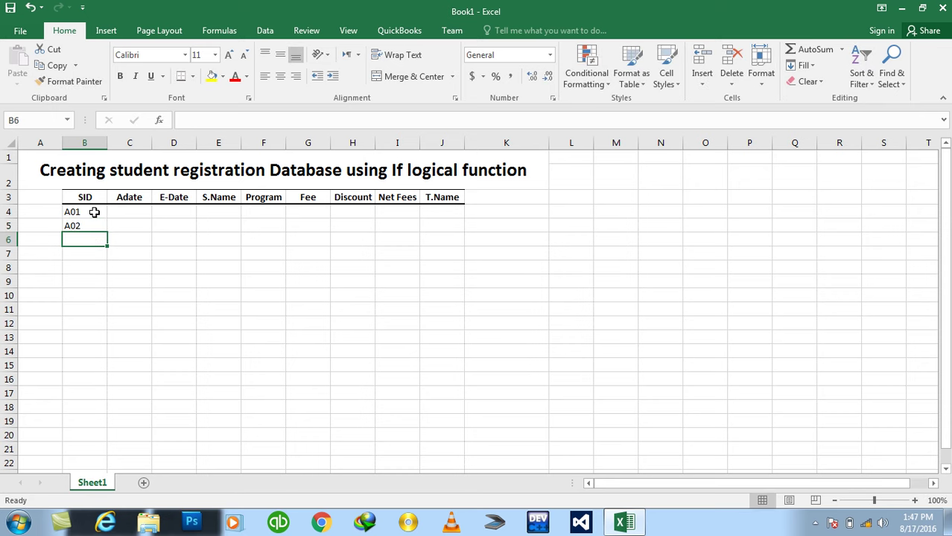
Fill the ID series down to A16 in row 19
{"action": "left_click", "coordinate": [101, 228]}
{"action": "left_click_drag", "start_coordinate": [106, 232], "coordinate": [107, 260]}
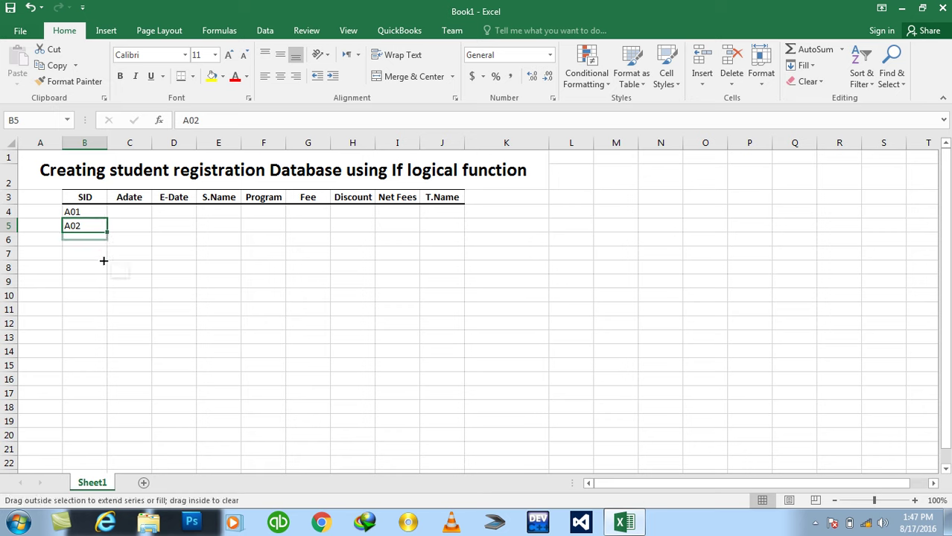
{"action": "left_click", "coordinate": [118, 268]}
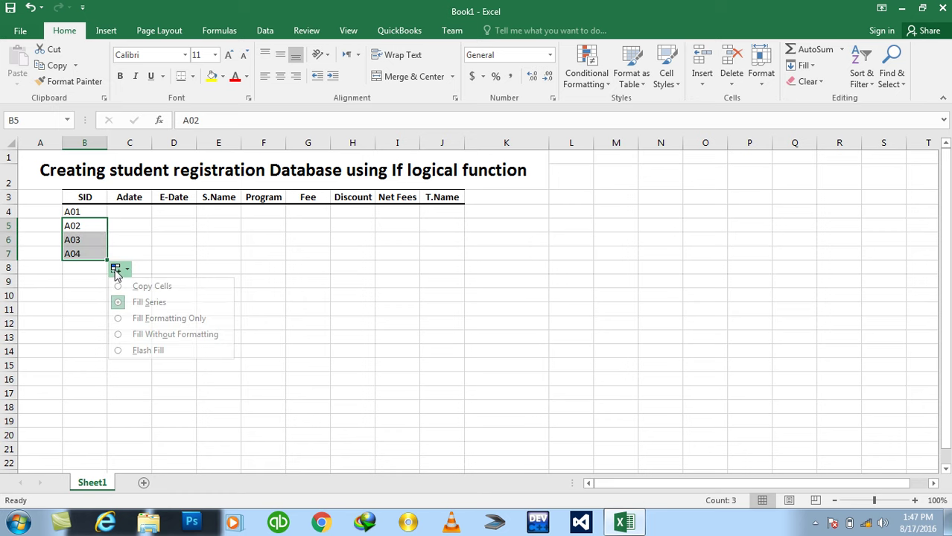
{"action": "left_click", "coordinate": [149, 303]}
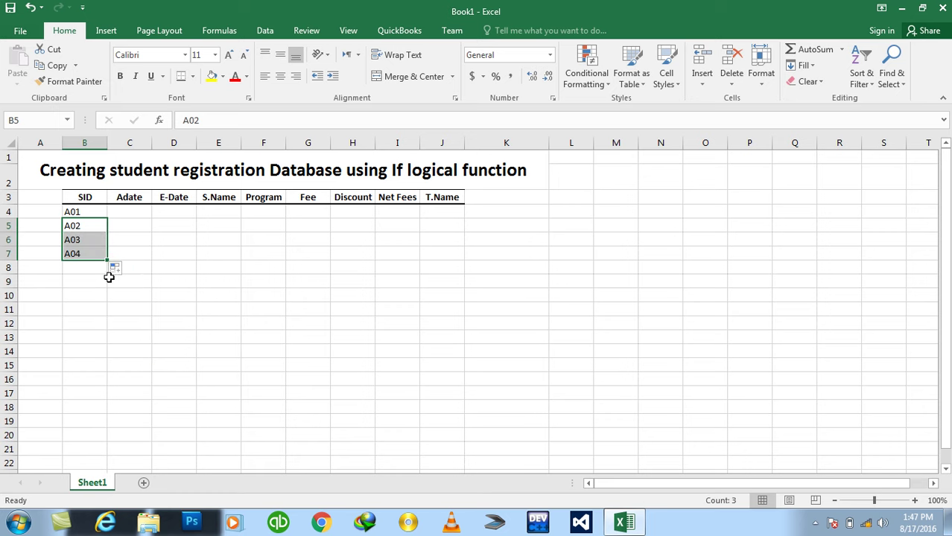
{"action": "left_click", "coordinate": [117, 268]}
{"action": "left_click", "coordinate": [91, 277]}
{"action": "left_click", "coordinate": [94, 251]}
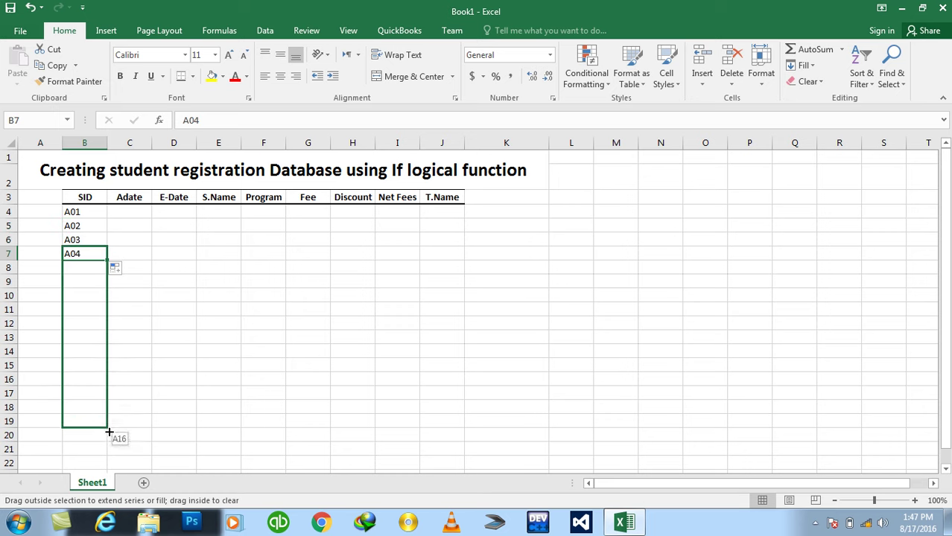
{"action": "left_click_drag", "start_coordinate": [106, 363], "coordinate": [110, 428]}
{"action": "left_click", "coordinate": [117, 436]}
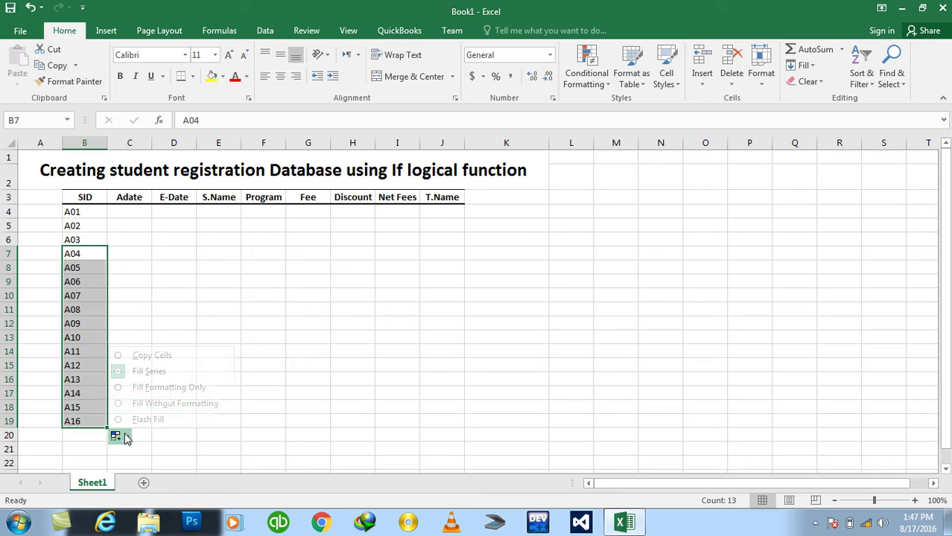
{"action": "left_click", "coordinate": [163, 371]}
{"action": "left_click", "coordinate": [166, 323]}
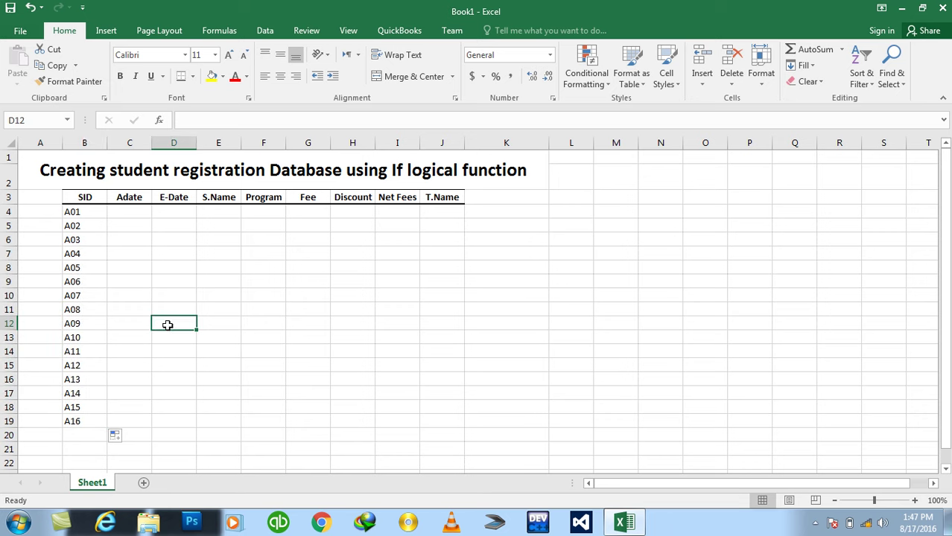
Fill Adate cells C4:C8 with 1/1/2016
{"action": "left_click", "coordinate": [123, 221]}
{"action": "left_click", "coordinate": [126, 211]}
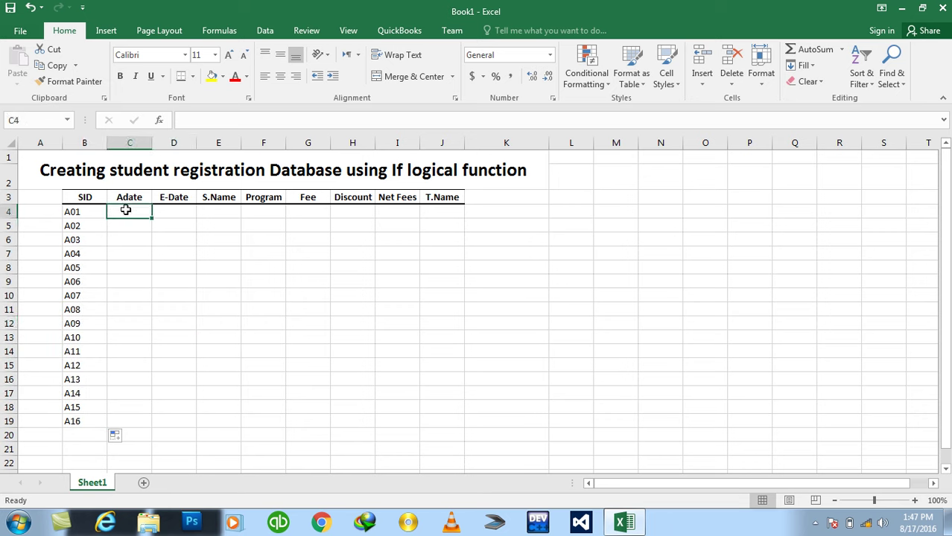
{"action": "left_click_drag", "start_coordinate": [126, 211], "coordinate": [136, 269]}
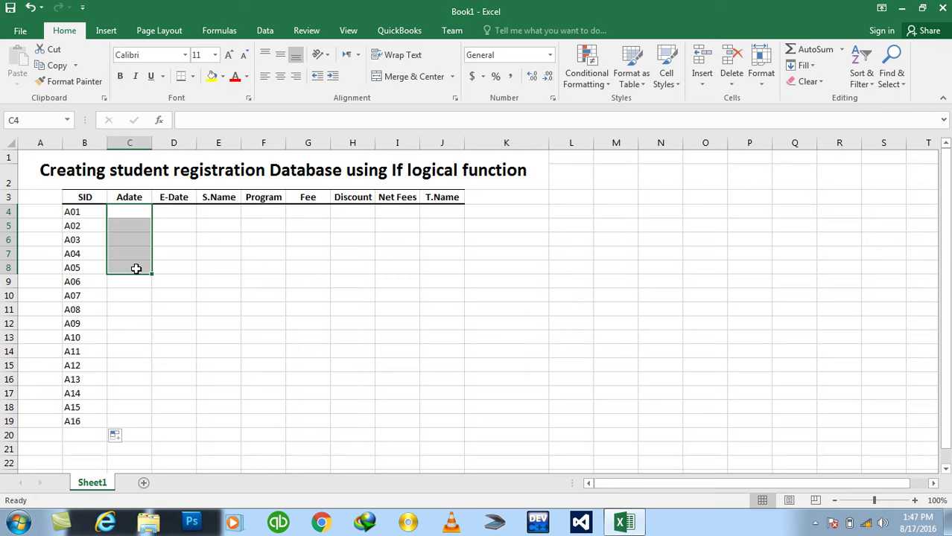
{"action": "type", "text": "1/1/2016"}
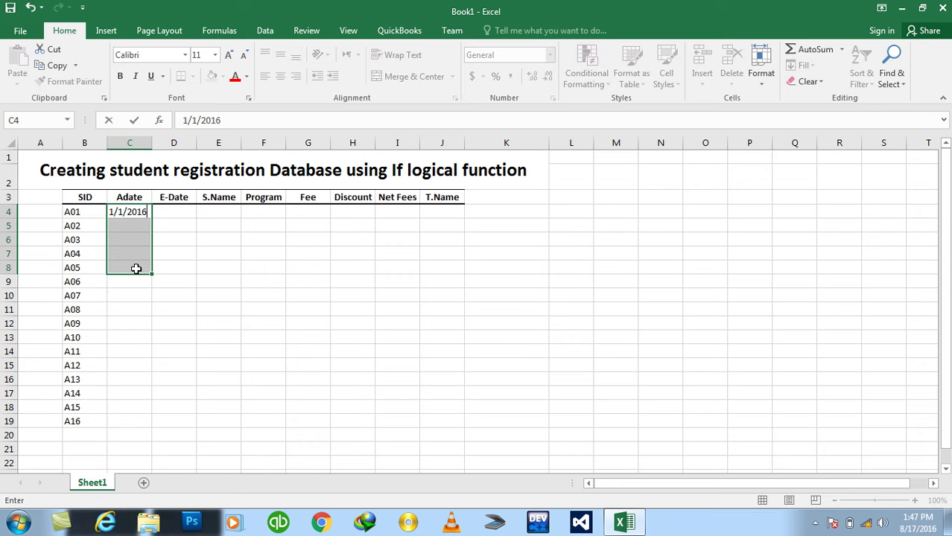
{"action": "key", "text": "ctrl+Return"}
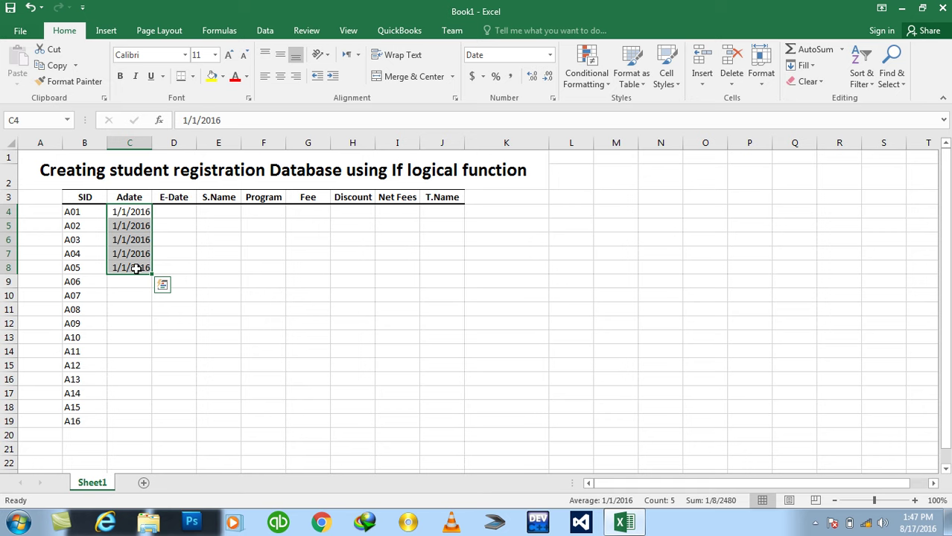
Fill E-Date cells D4:D8 with 2/1/2016
{"action": "key", "text": "Right"}
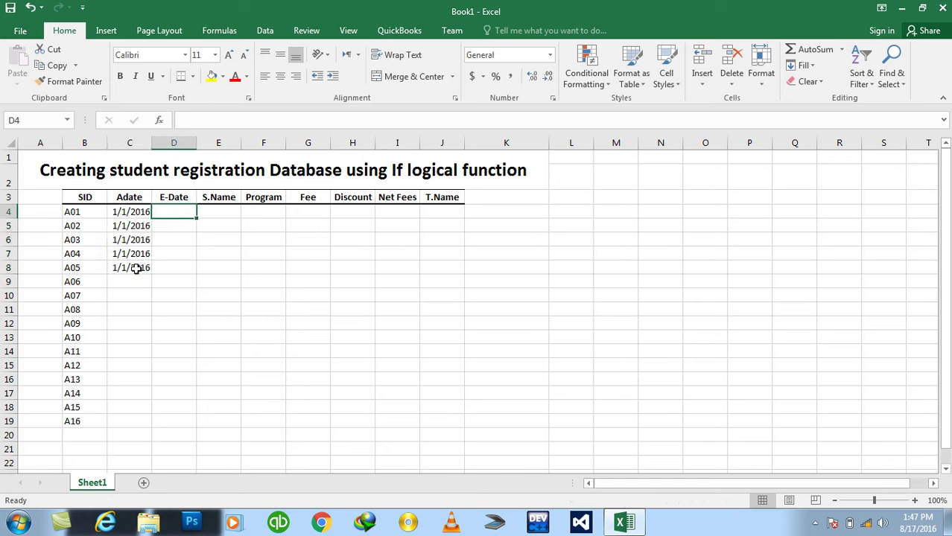
{"action": "key", "text": "shift+Down"}
{"action": "key", "text": "shift+Down"}
{"action": "key", "text": "shift+Down"}
{"action": "key", "text": "shift+Down"}
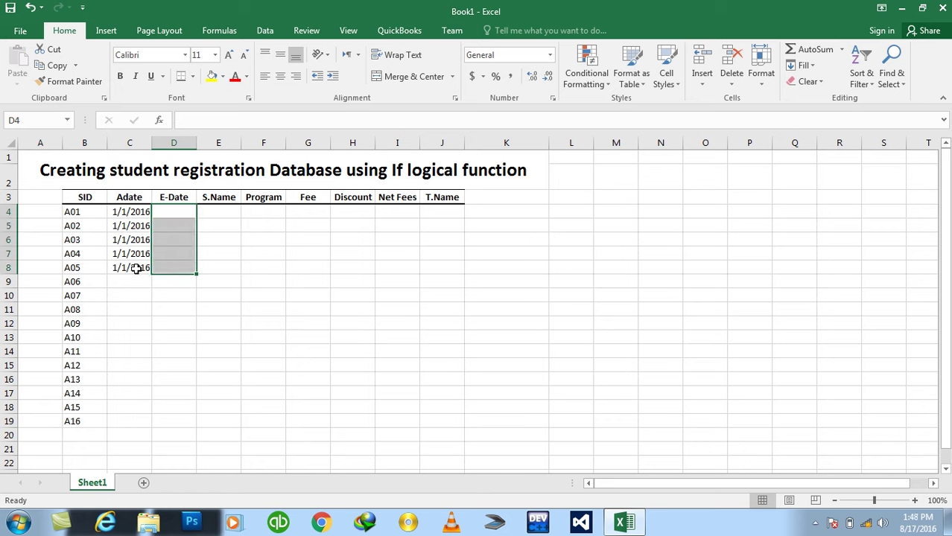
{"action": "type", "text": "2/1"}
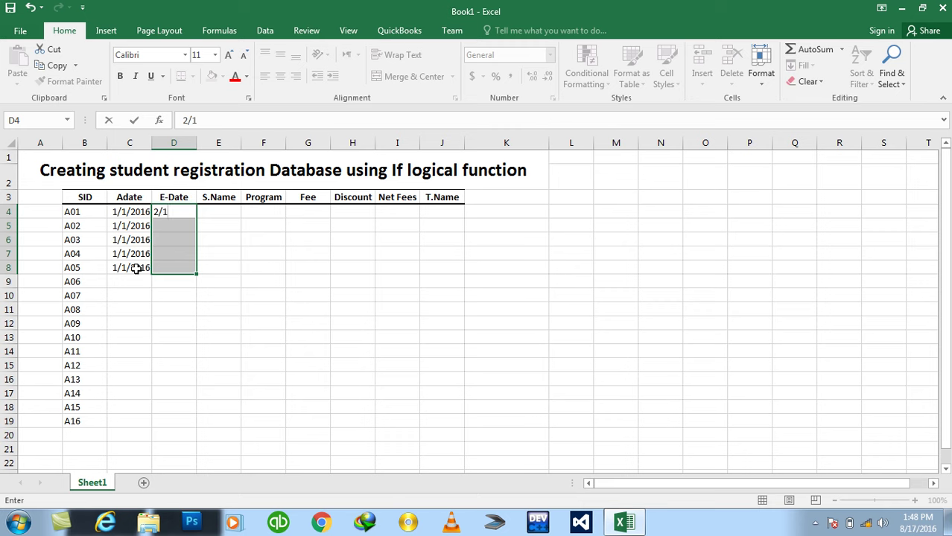
{"action": "type", "text": "/2016"}
{"action": "key", "text": "ctrl+Return"}
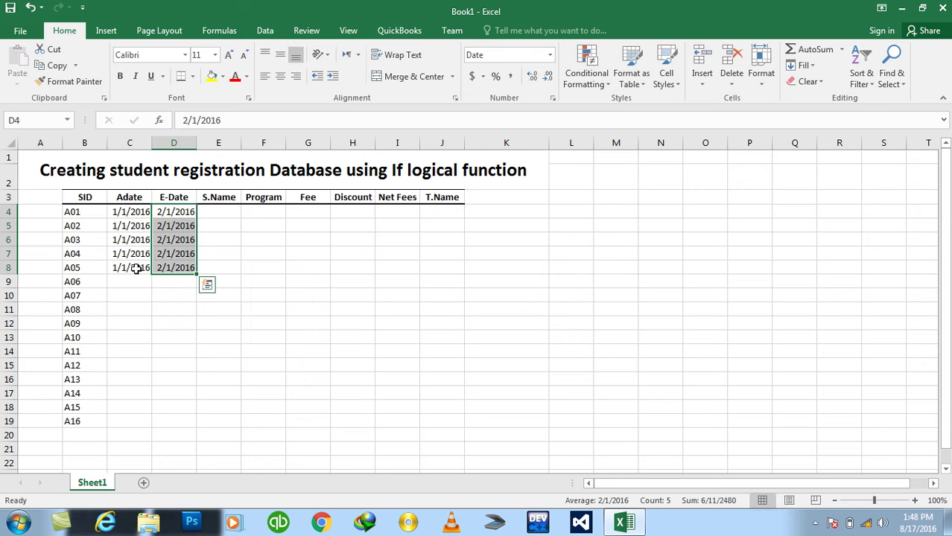
Type the five student names into S.Name cells E4:E8
{"action": "key", "text": "Right"}
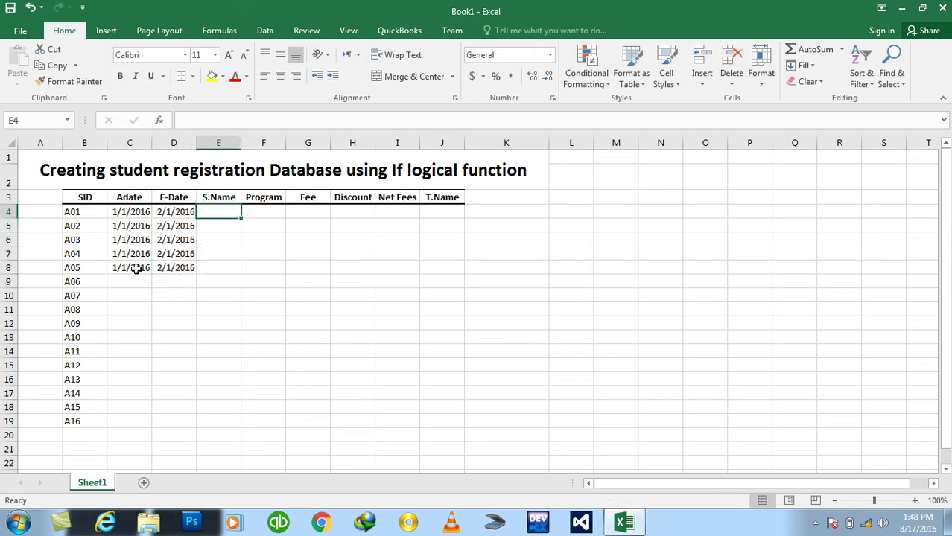
{"action": "type", "text": "Islam"}
{"action": "key", "text": "Return"}
{"action": "type", "text": "Khan"}
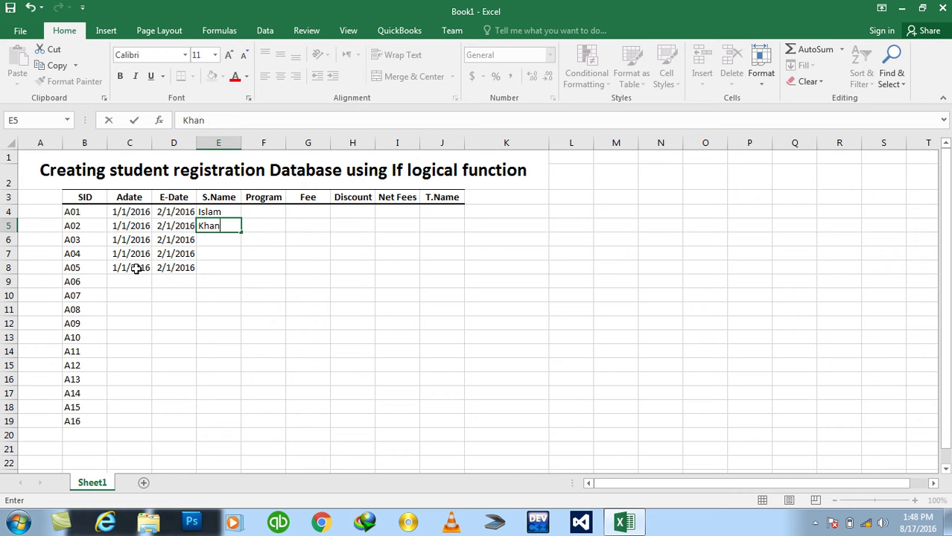
{"action": "key", "text": "Return"}
{"action": "type", "text": "Jan"}
{"action": "key", "text": "Return"}
{"action": "type", "text": "Salam"}
{"action": "key", "text": "Return"}
{"action": "type", "text": "Kamal"}
{"action": "key", "text": "ctrl+Return"}
Set Program to DIT in all of F4:F8
{"action": "key", "text": "Right"}
{"action": "key", "text": "shift+Up"}
{"action": "key", "text": "shift+Up"}
{"action": "key", "text": "shift+Up"}
{"action": "key", "text": "shift+Up"}
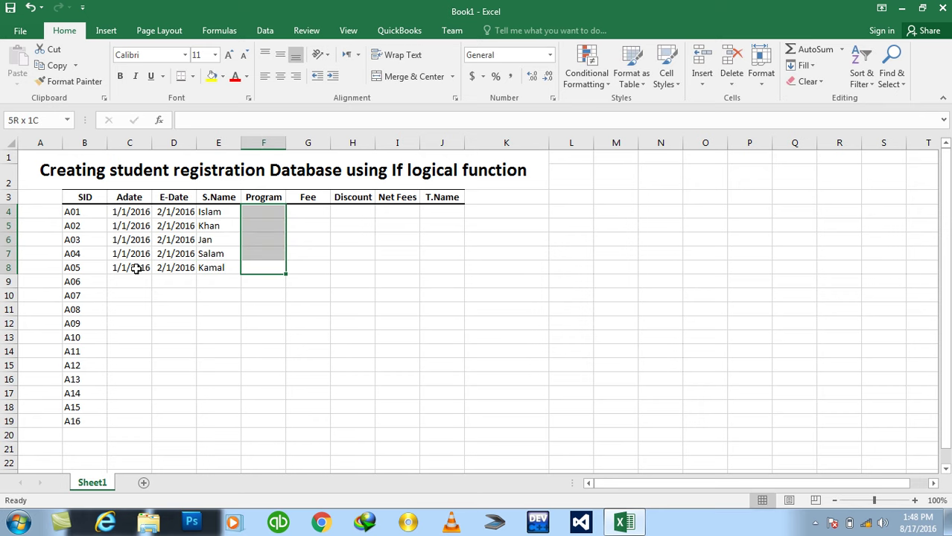
{"action": "type", "text": "DIT"}
{"action": "key", "text": "ctrl+Return"}
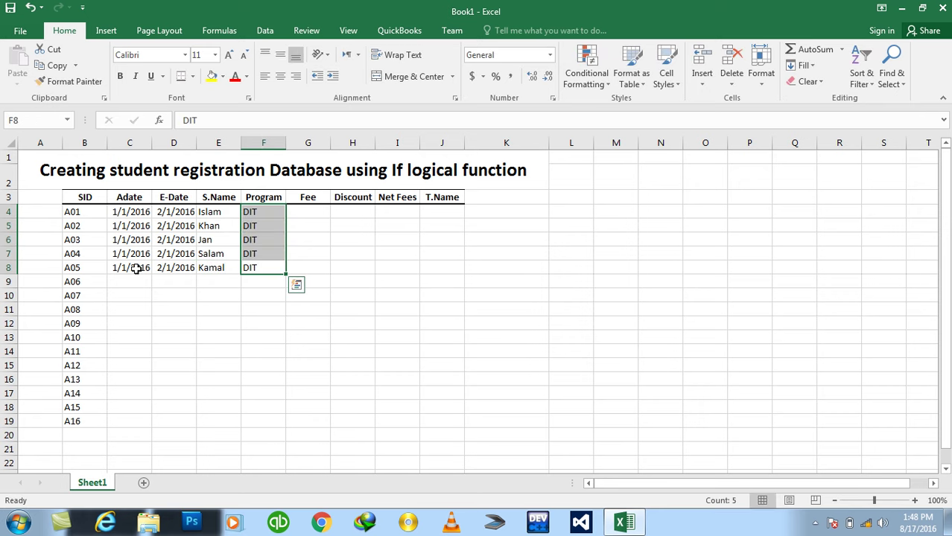
{"action": "key", "text": "Right"}
{"action": "key", "text": "Up"}
{"action": "key", "text": "Up"}
{"action": "key", "text": "Up"}
{"action": "key", "text": "Up"}
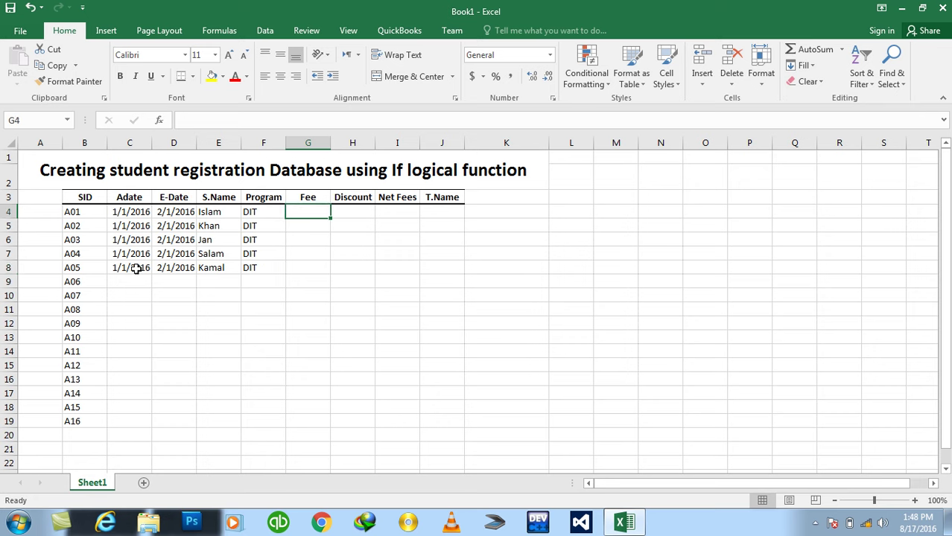
Enter =IF(F4="DIT",2000,IF(F4="CIT",1000,0)) in G4 and copy it down to G19
{"action": "type", "text": "=if("}
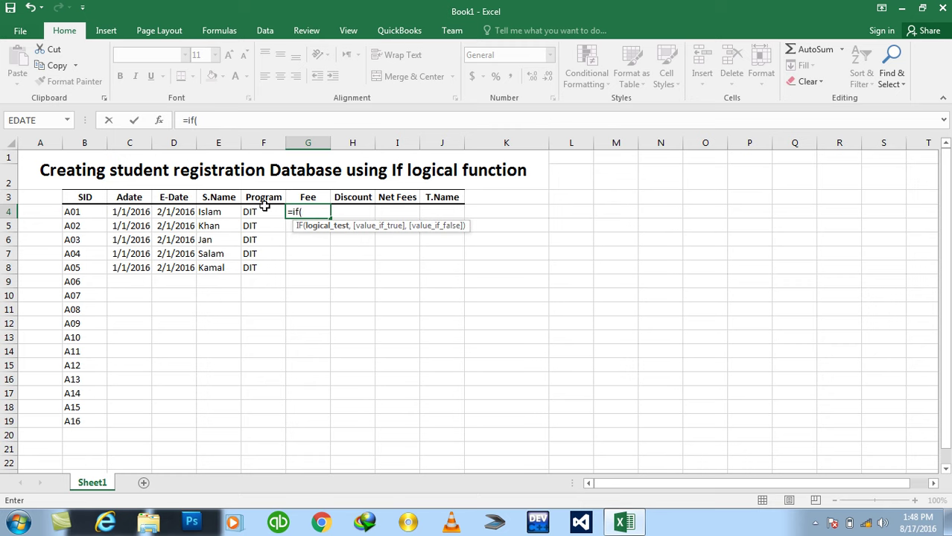
{"action": "left_click", "coordinate": [262, 212]}
{"action": "type", "text": "=\"DIT\",2000"}
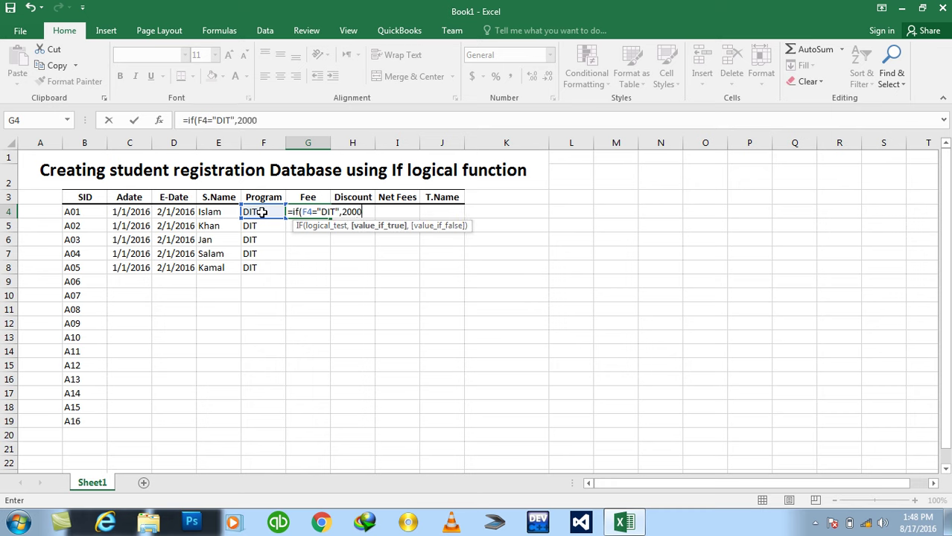
{"action": "type", "text": ",if"}
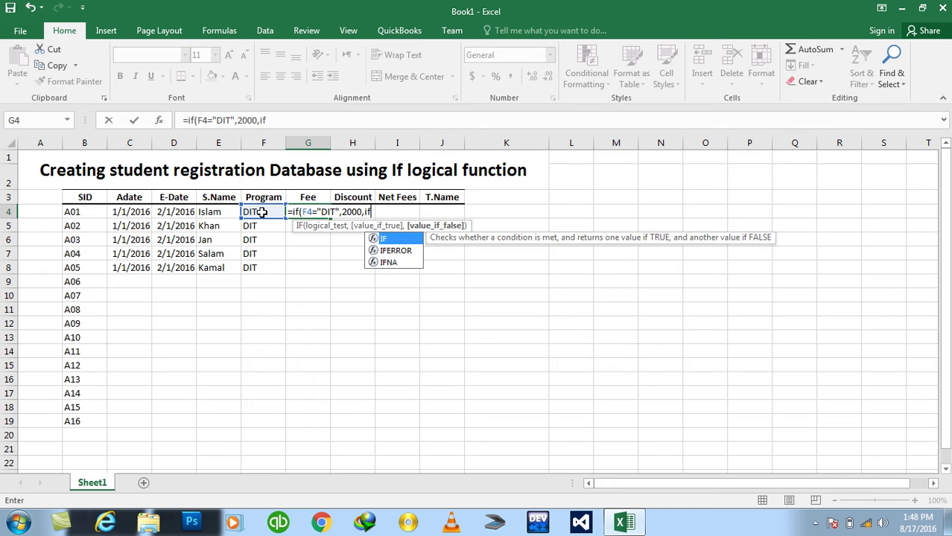
{"action": "type", "text": "("}
{"action": "left_click", "coordinate": [263, 212]}
{"action": "type", "text": "=\"CIT\",1000"}
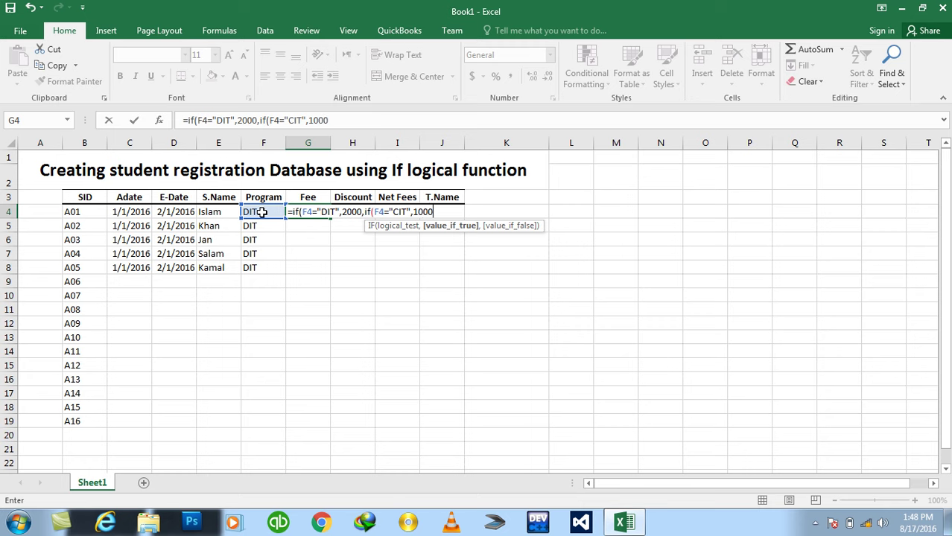
{"action": "type", "text": ",0"}
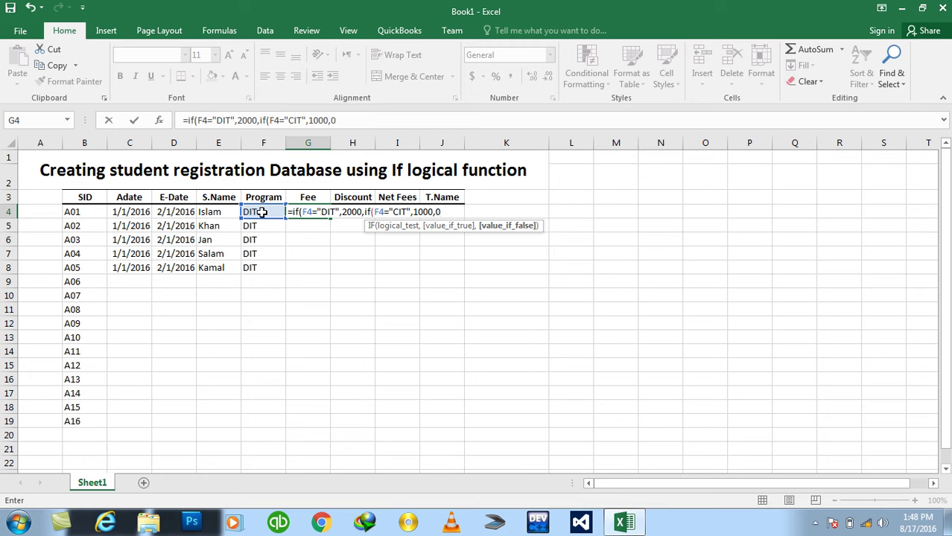
{"action": "type", "text": "))"}
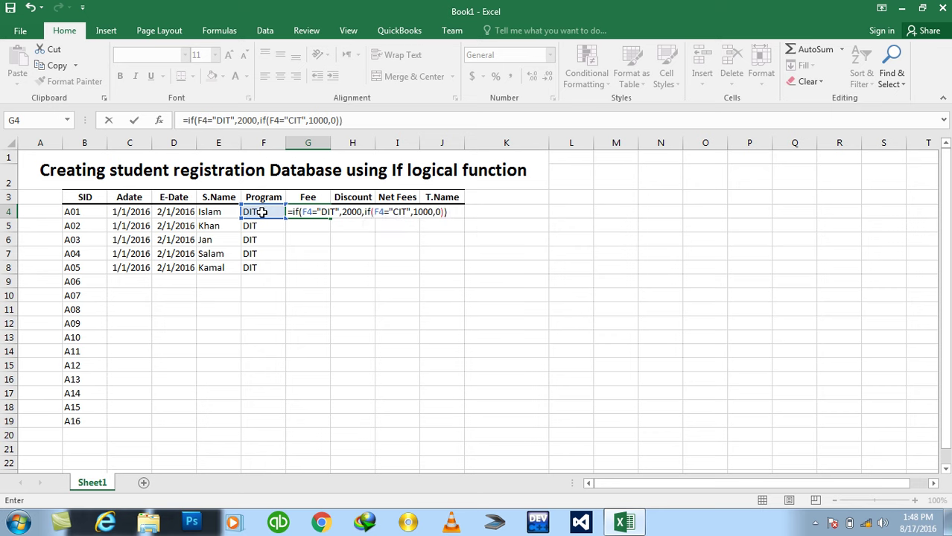
{"action": "key", "text": "Return"}
{"action": "key", "text": "Up"}
{"action": "key", "text": "shift+Down"}
{"action": "key", "text": "shift+Down"}
{"action": "key", "text": "shift+Down"}
{"action": "key", "text": "shift+Down"}
{"action": "key", "text": "shift+Down"}
{"action": "key", "text": "shift+Down"}
{"action": "key", "text": "shift+Down"}
{"action": "key", "text": "shift+Up"}
{"action": "key", "text": "shift+Up"}
{"action": "key", "text": "shift+Up"}
{"action": "key", "text": "shift+Down"}
{"action": "key", "text": "ctrl+d"}
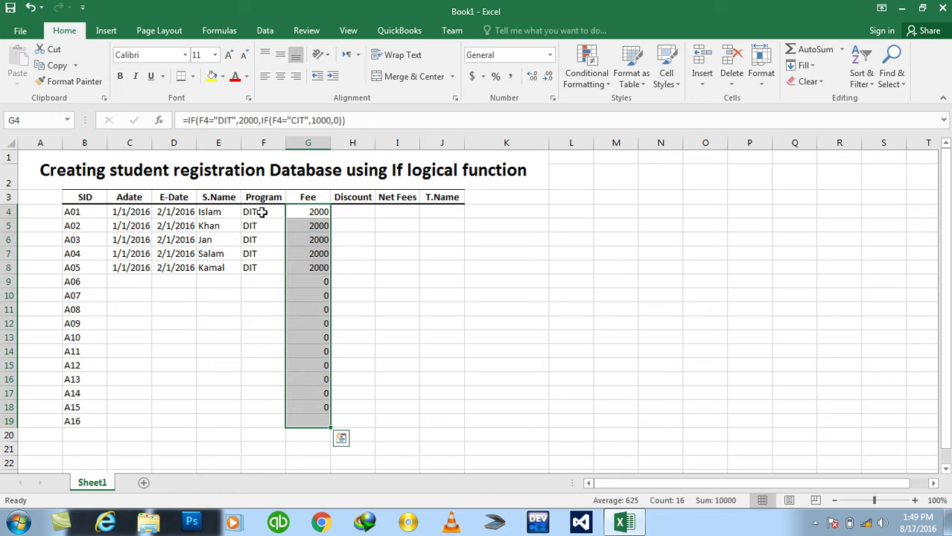
Test the fee formula by entering DIT in F9, then undo it
{"action": "key", "text": "Down"}
{"action": "key", "text": "Down"}
{"action": "key", "text": "Down"}
{"action": "key", "text": "Down"}
{"action": "key", "text": "Down"}
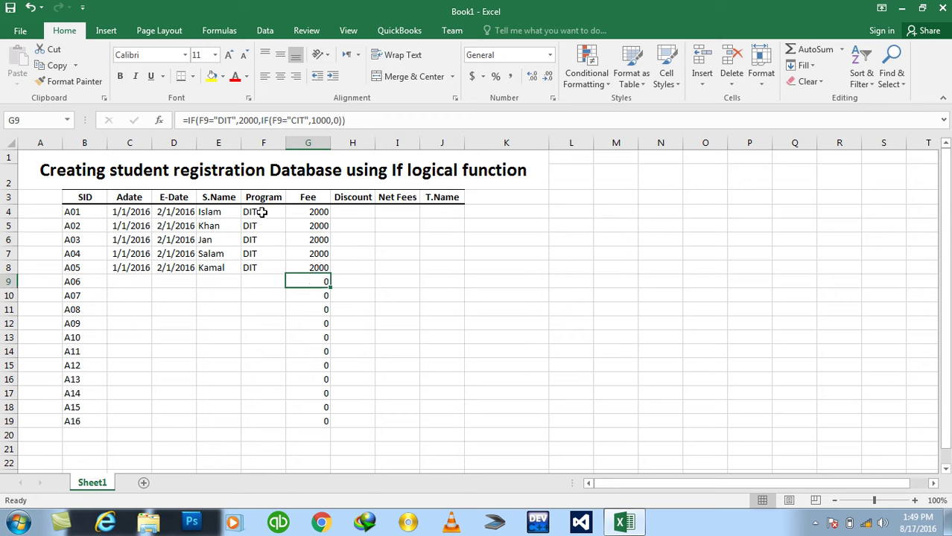
{"action": "key", "text": "Left"}
{"action": "key", "text": "Right"}
{"action": "key", "text": "Left"}
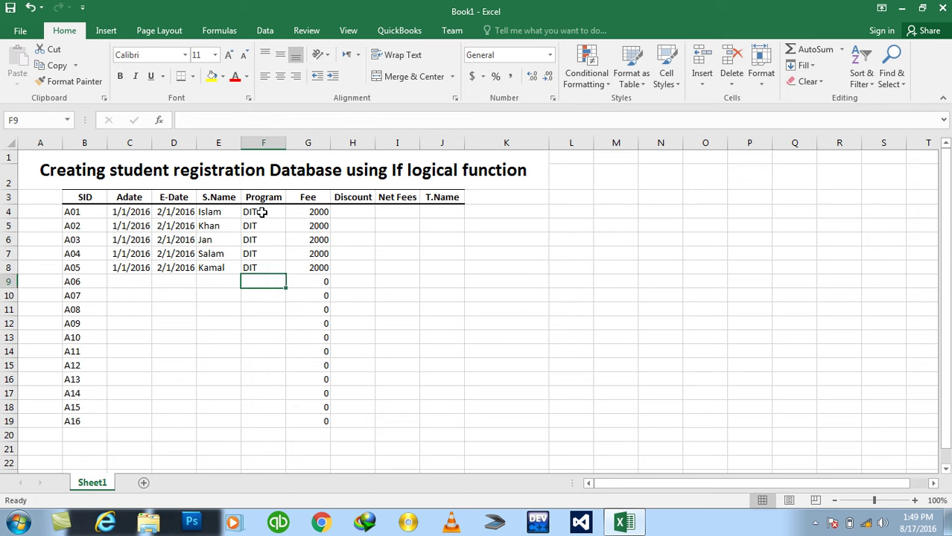
{"action": "type", "text": "DIT"}
{"action": "key", "text": "Return"}
{"action": "key", "text": "ctrl+z"}
{"action": "key", "text": "Right"}
{"action": "key", "text": "Right"}
{"action": "key", "text": "Up"}
{"action": "key", "text": "Up"}
{"action": "key", "text": "Up"}
{"action": "key", "text": "Up"}
{"action": "key", "text": "Up"}
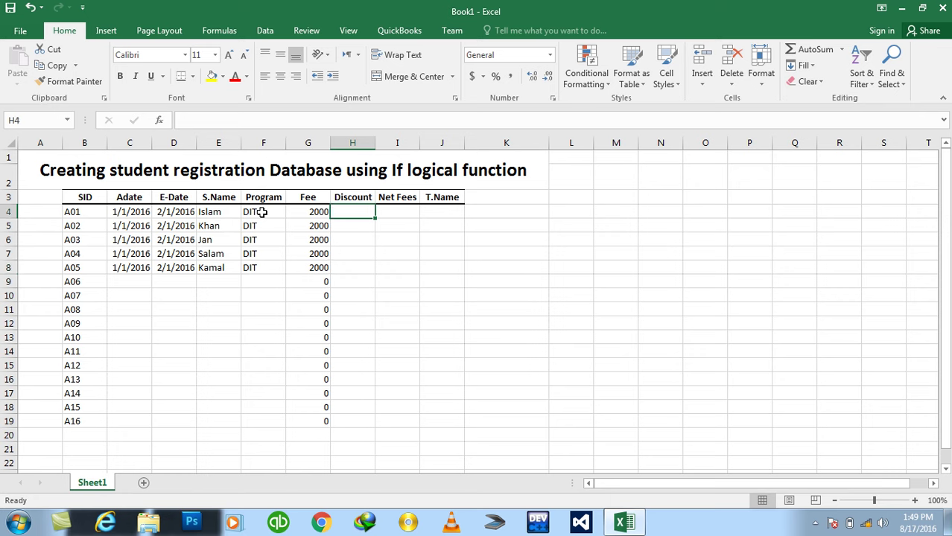
Enter a 200 discount in H4:H8 for the first five students
{"action": "key", "text": "shift+Down"}
{"action": "key", "text": "shift+Down"}
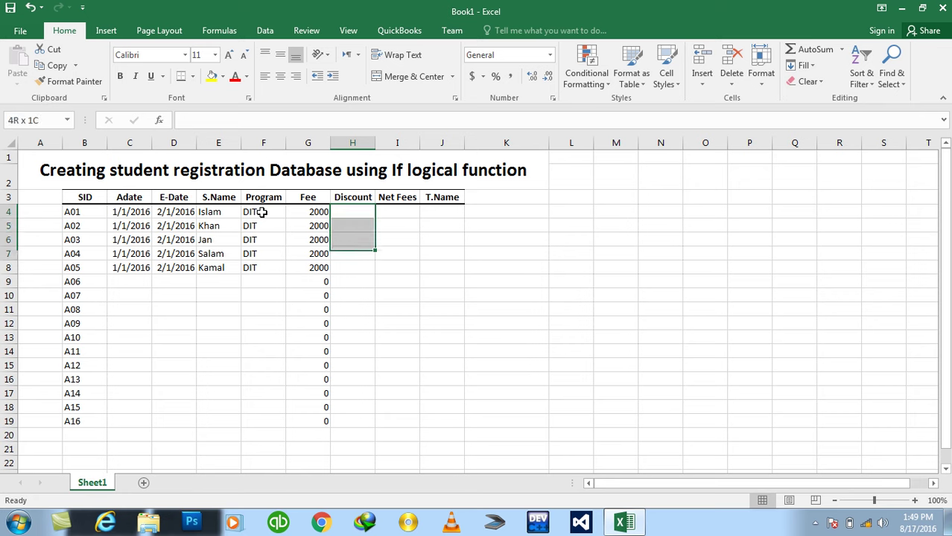
{"action": "key", "text": "shift+Down"}
{"action": "key", "text": "shift+Down"}
{"action": "type", "text": "200"}
{"action": "key", "text": "ctrl+Return"}
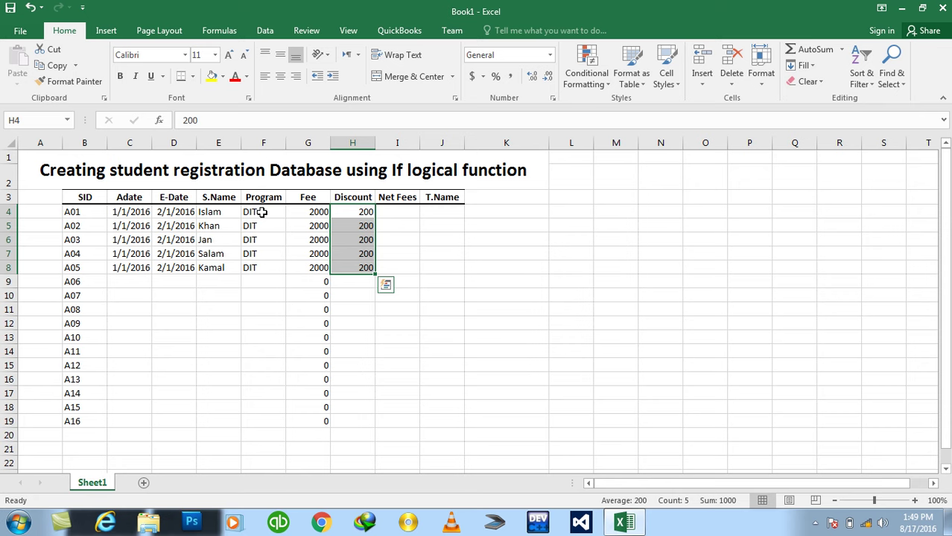
Enter =G4-H4 in I4 and fill the Net Fees formula down to I19
{"action": "key", "text": "Right"}
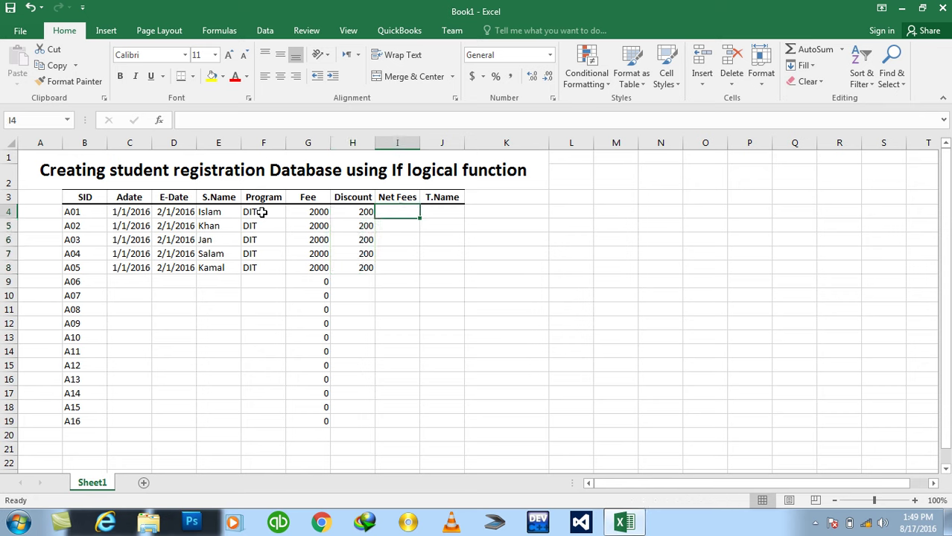
{"action": "type", "text": "="}
{"action": "left_click", "coordinate": [289, 212]}
{"action": "type", "text": "-"}
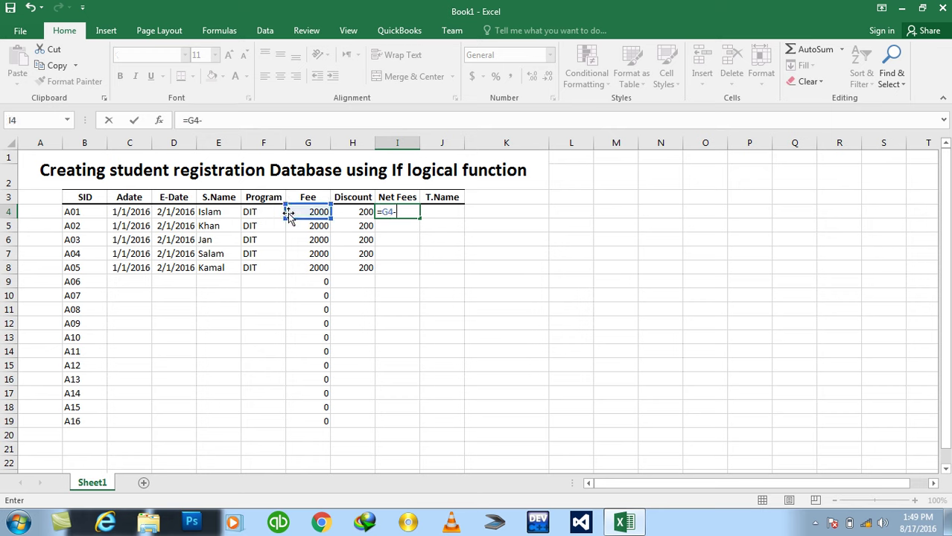
{"action": "left_click", "coordinate": [341, 212]}
{"action": "key", "text": "ctrl+Return"}
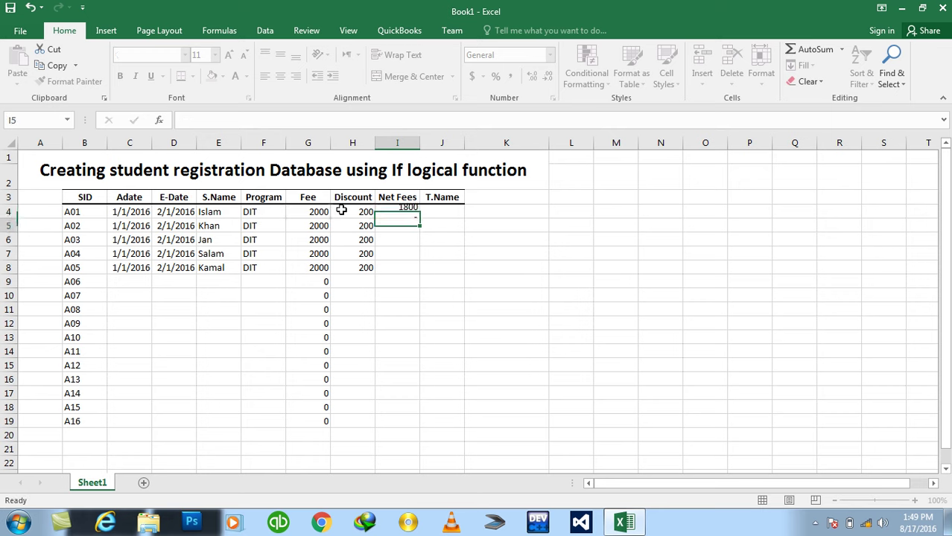
{"action": "key", "text": "shift+Down"}
{"action": "key", "text": "shift+Down"}
{"action": "key", "text": "shift+Down"}
{"action": "key", "text": "shift+Down"}
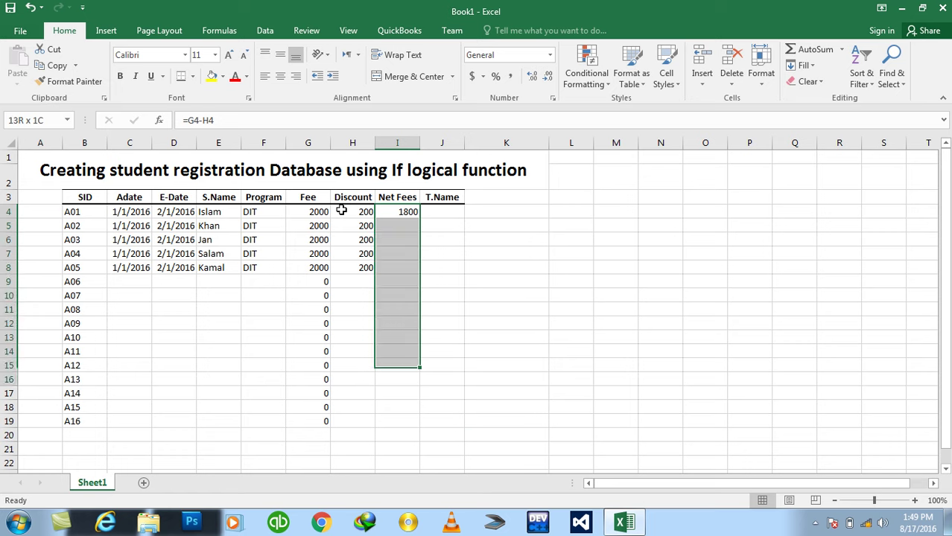
{"action": "key", "text": "shift+Down"}
{"action": "key", "text": "shift+Down"}
{"action": "key", "text": "shift+Down"}
{"action": "key", "text": "ctrl+d"}
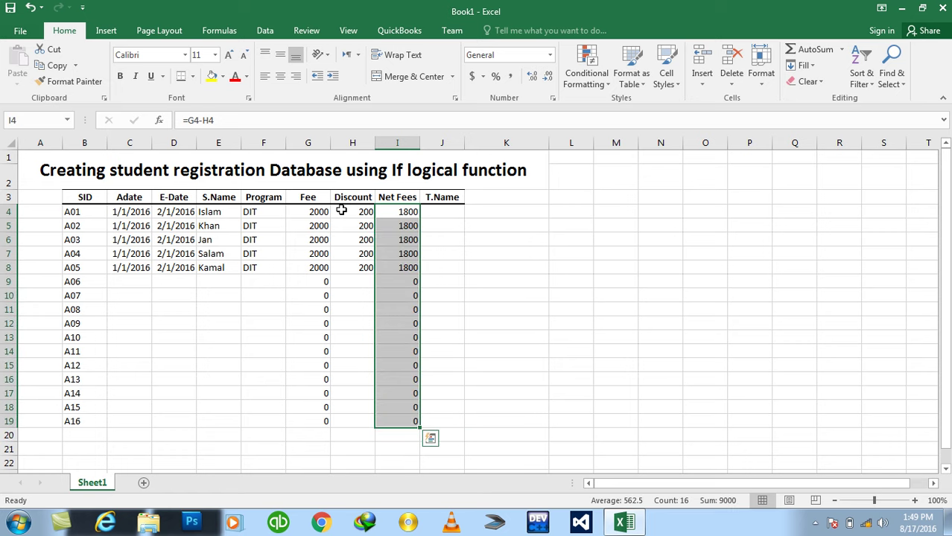
{"action": "key", "text": "Right"}
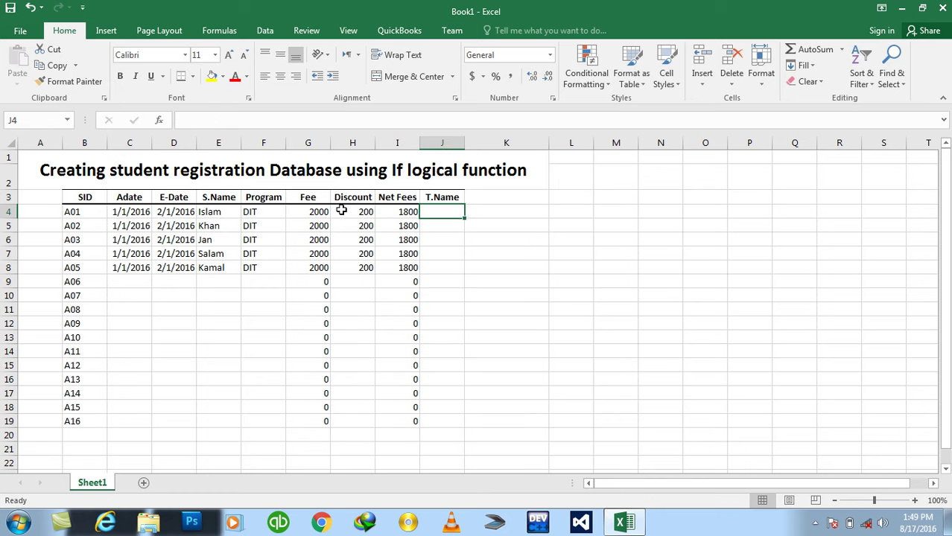
Enter the teacher's name into all five T.Name cells J4:J8 at once
{"action": "key", "text": "shift+Down"}
{"action": "key", "text": "shift+Down"}
{"action": "key", "text": "shift+Down"}
{"action": "key", "text": "shift+Down"}
{"action": "key", "text": "F2"}
{"action": "type", "text": "Islam"}
{"action": "key", "text": "BackSpace"}
{"action": "key", "text": "BackSpace"}
{"action": "key", "text": "BackSpace"}
{"action": "key", "text": "BackSpace"}
{"action": "type", "text": "u.Islam"}
{"action": "key", "text": "BackSpace"}
{"action": "key", "text": "BackSpace"}
{"action": "key", "text": "BackSpace"}
{"action": "key", "text": "BackSpace"}
{"action": "key", "text": "BackSpace"}
{"action": "key", "text": "BackSpace"}
{"action": "key", "text": "BackSpace"}
{"action": "key", "text": "BackSpace"}
{"action": "type", "text": "U.Islam"}
{"action": "key", "text": "ctrl+Return"}
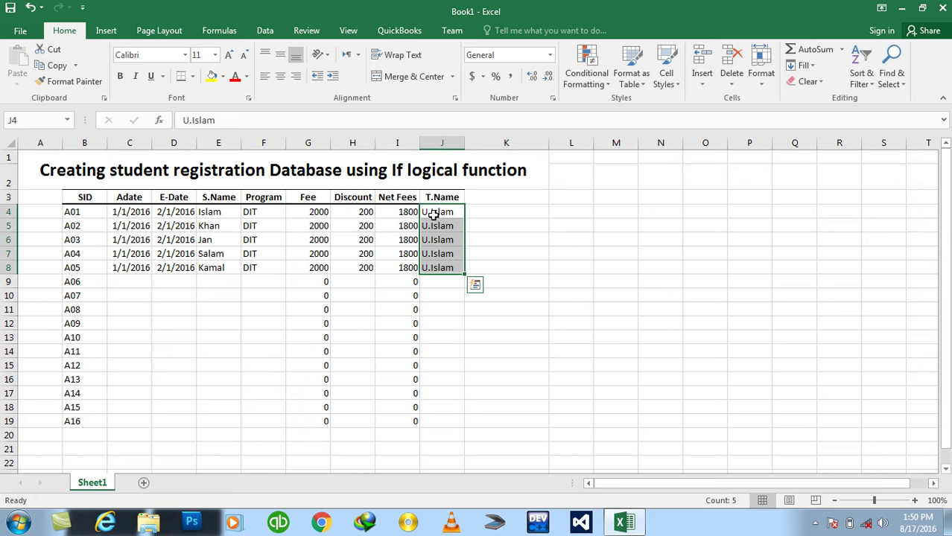
Insert two blank worksheets, Sheet2 and Sheet3, and switch to Sheet2
{"action": "left_click", "coordinate": [144, 484]}
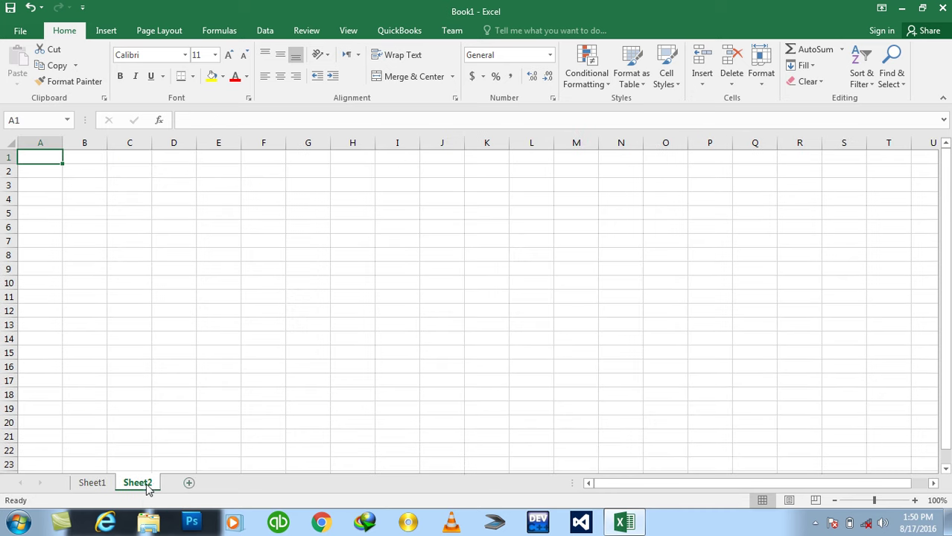
{"action": "left_click", "coordinate": [190, 484]}
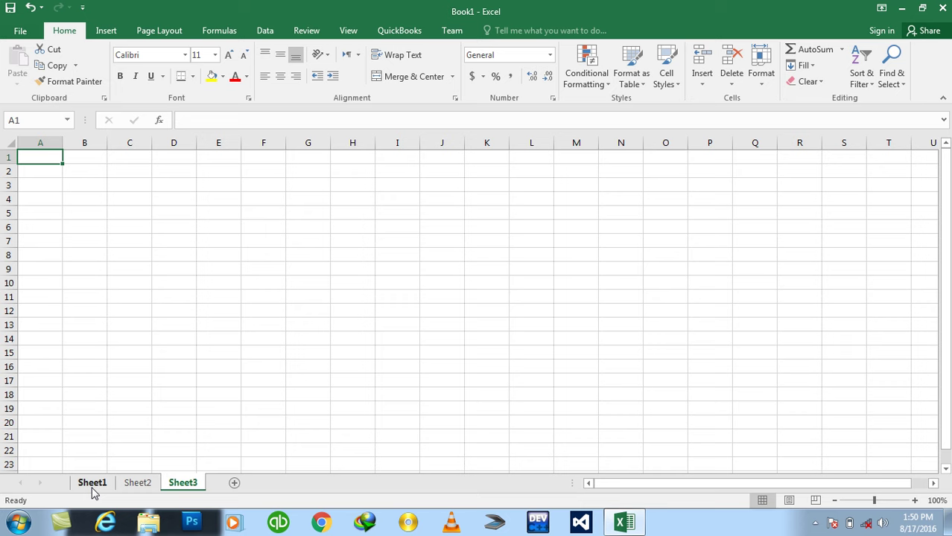
{"action": "left_click", "coordinate": [137, 486]}
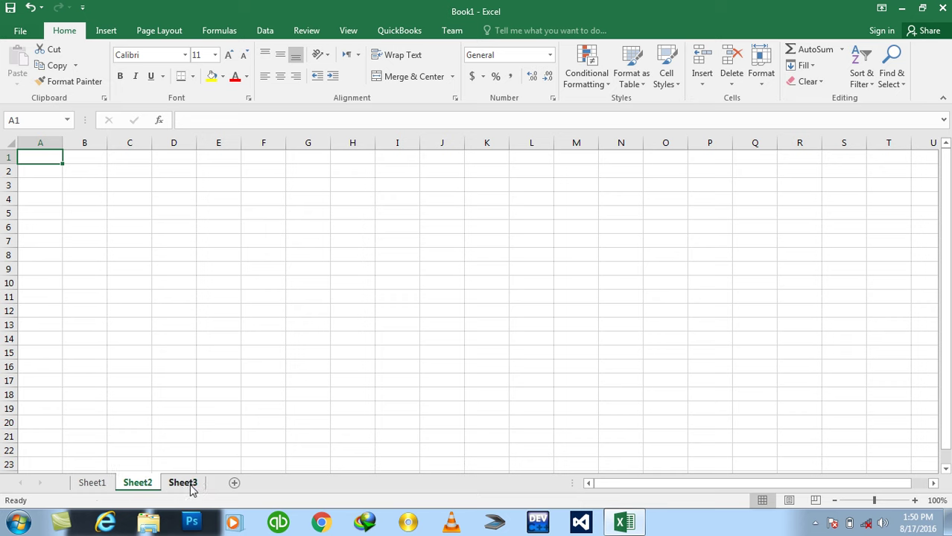
{"action": "double_click", "coordinate": [140, 483]}
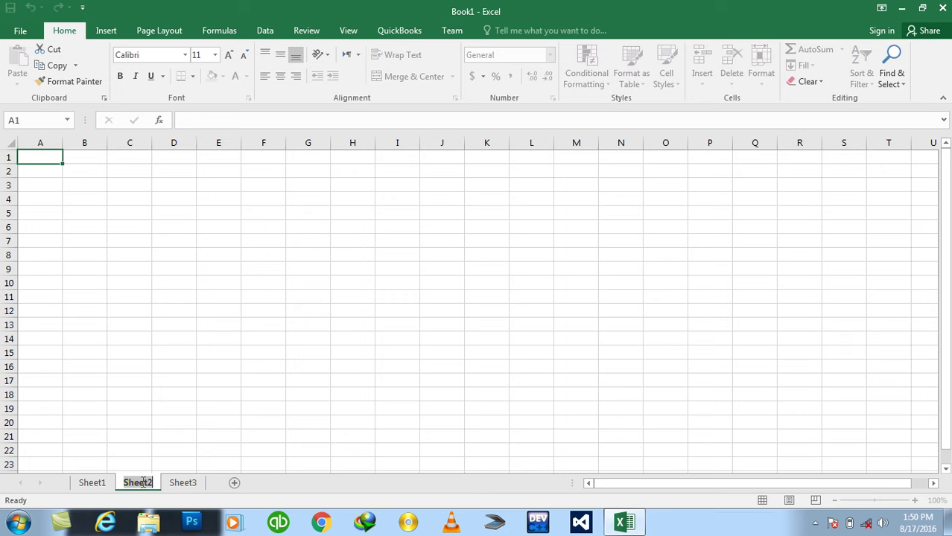
{"action": "type", "text": "U.Islam Student "}
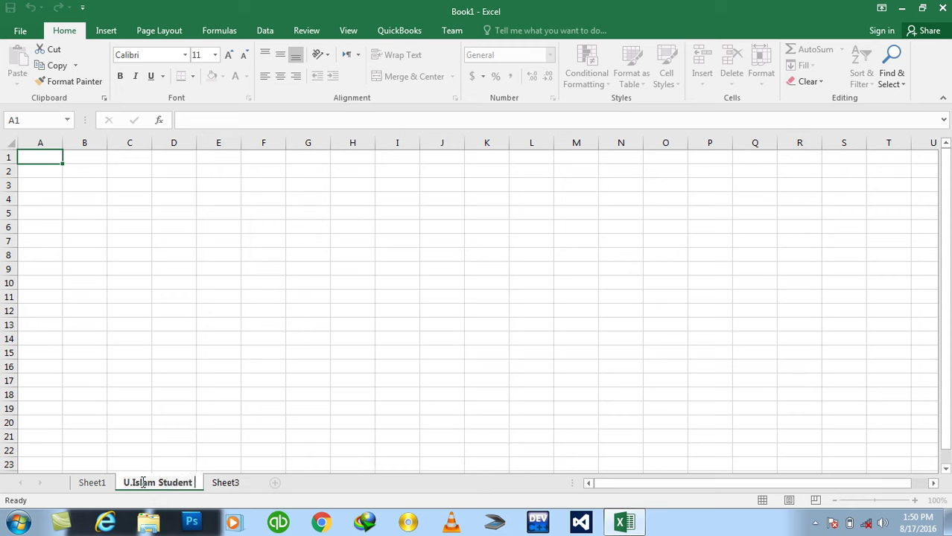
{"action": "type", "text": "Record"}
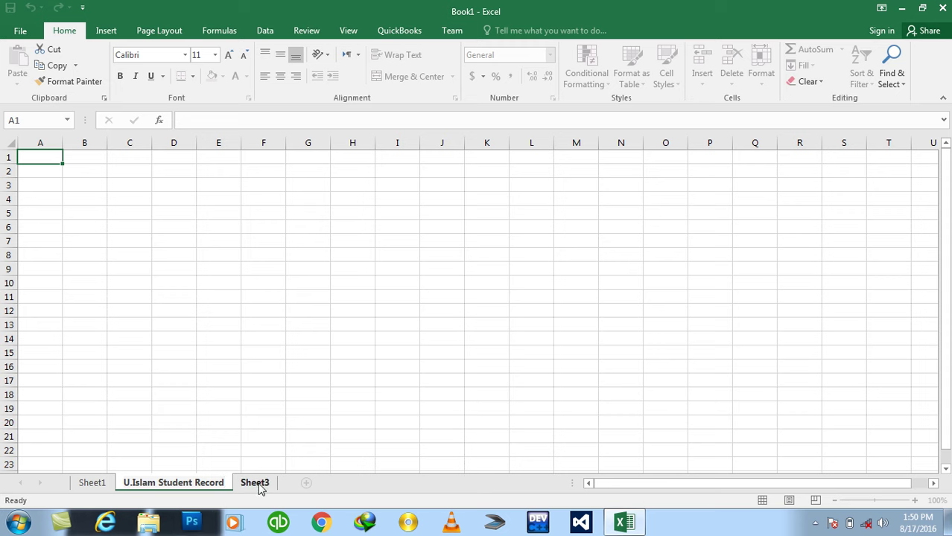
{"action": "double_click", "coordinate": [257, 483]}
{"action": "type", "text": "U."}
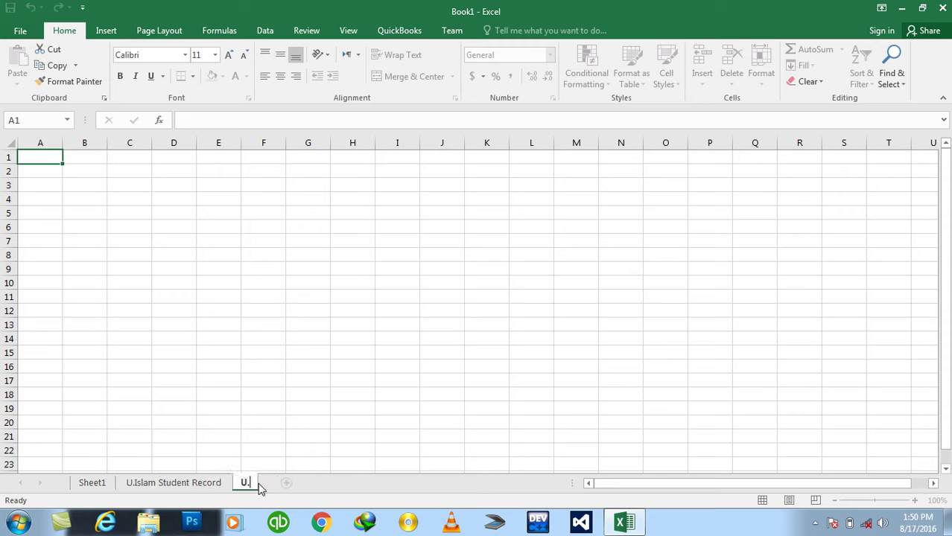
{"action": "type", "text": "Ajmal "}
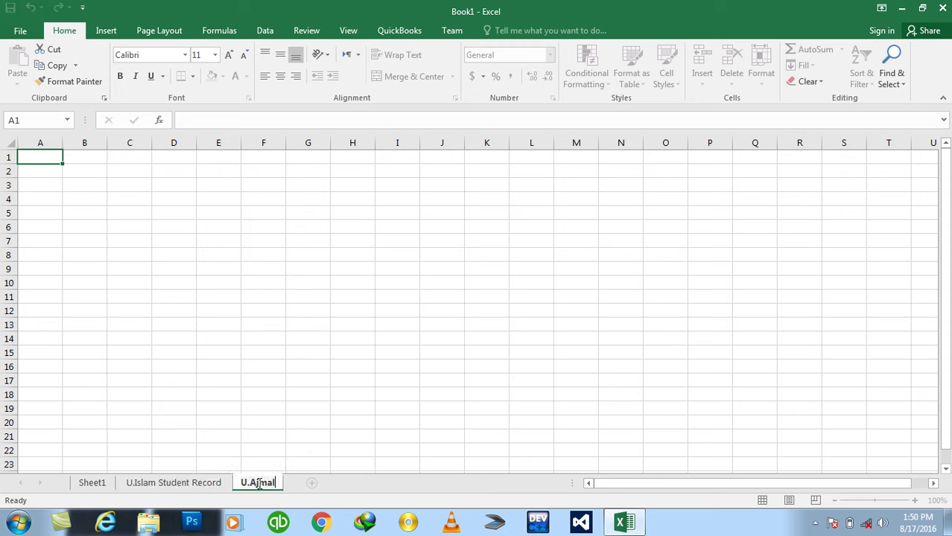
{"action": "type", "text": "Student Recor"}
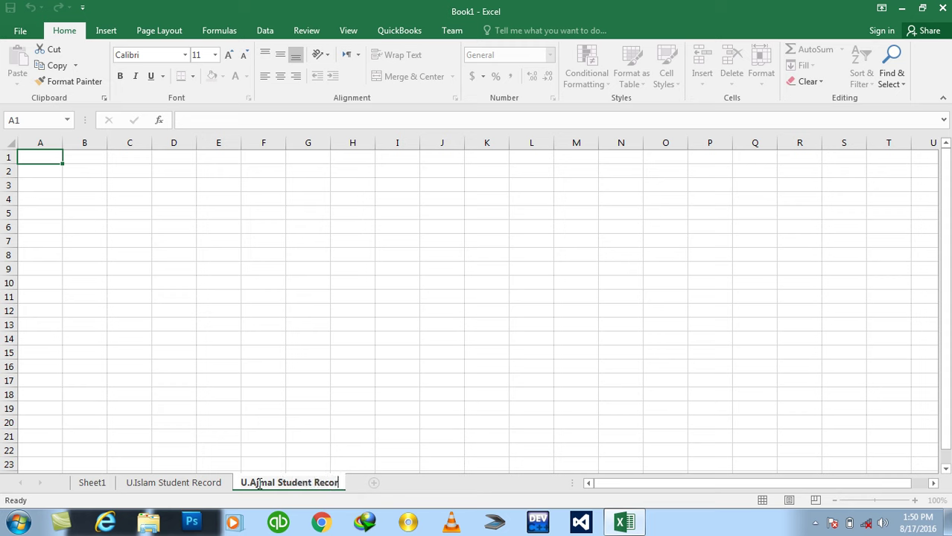
{"action": "type", "text": "d"}
{"action": "key", "text": "Return"}
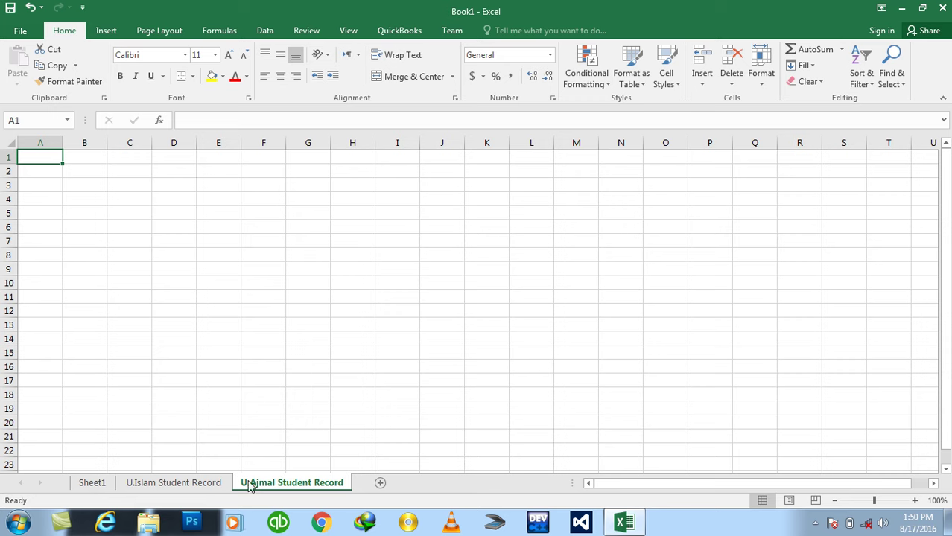
Review the student table on Sheet1, then go to the U.Islam Student Record sheet
{"action": "left_click", "coordinate": [93, 483]}
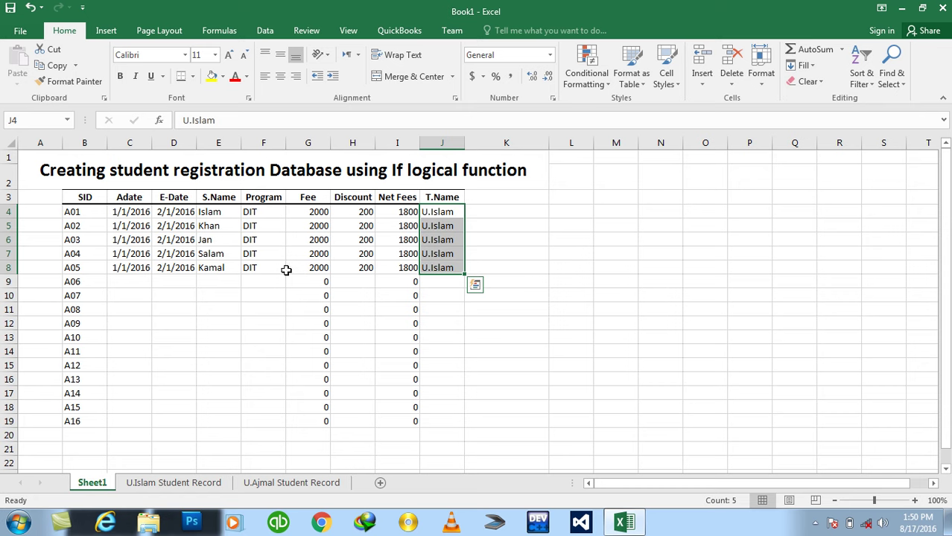
{"action": "left_click", "coordinate": [360, 296]}
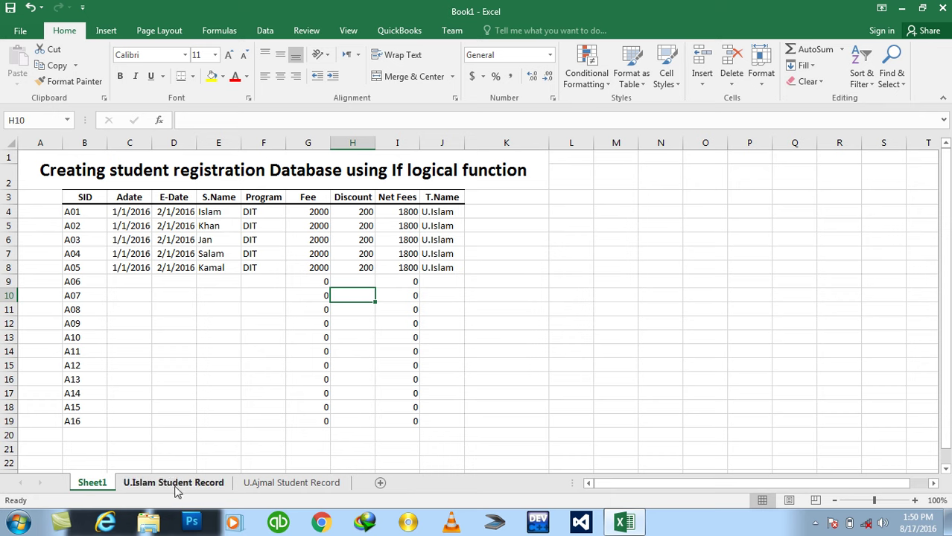
{"action": "left_click", "coordinate": [176, 484]}
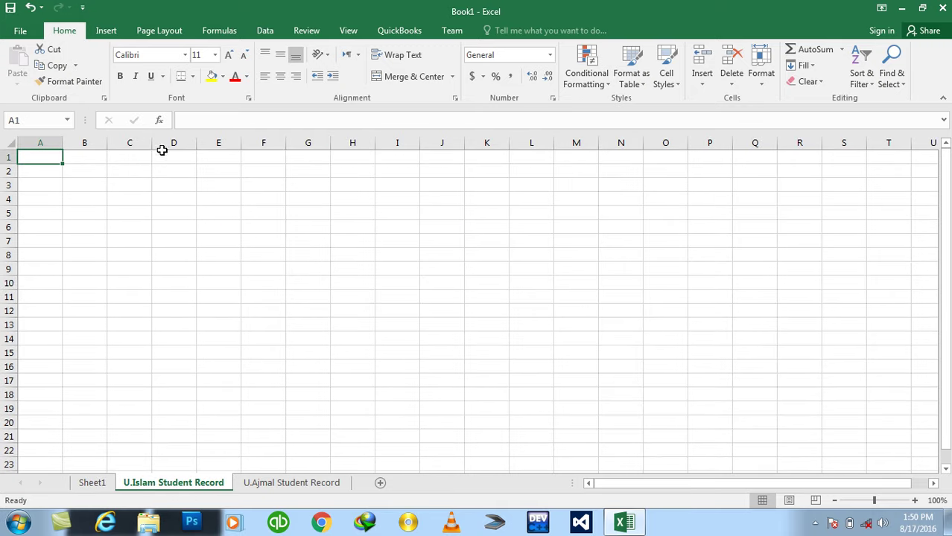
Merge C1:I2 and enter the title 'U.Islam Student Record'
{"action": "left_click_drag", "start_coordinate": [130, 157], "coordinate": [394, 164]}
{"action": "left_click", "coordinate": [408, 79]}
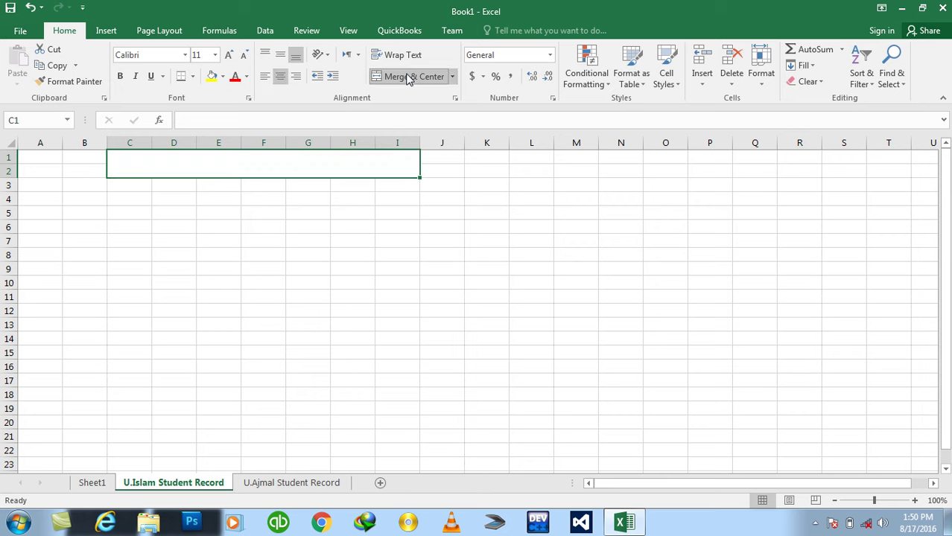
{"action": "type", "text": "U"}
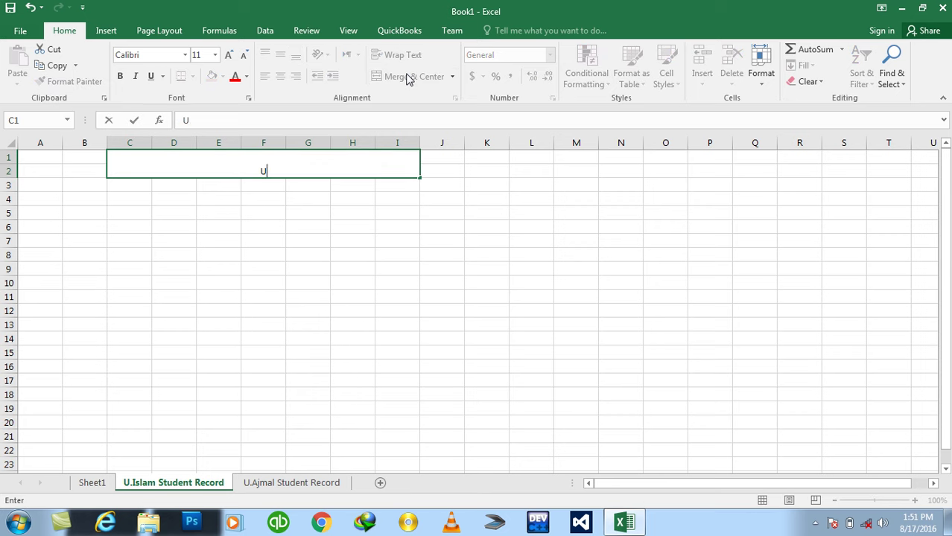
{"action": "type", "text": ".Islam Student "}
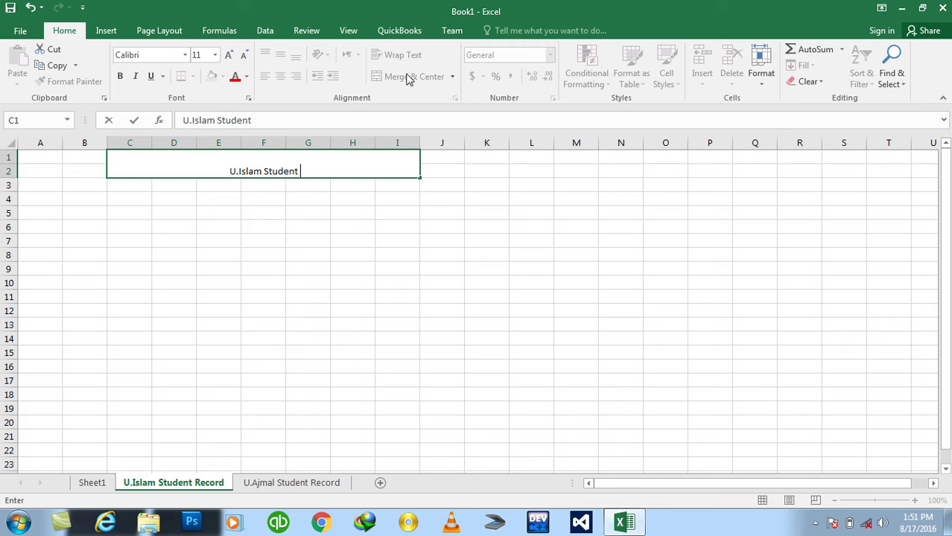
{"action": "type", "text": "Record"}
{"action": "key", "text": "ctrl+Return"}
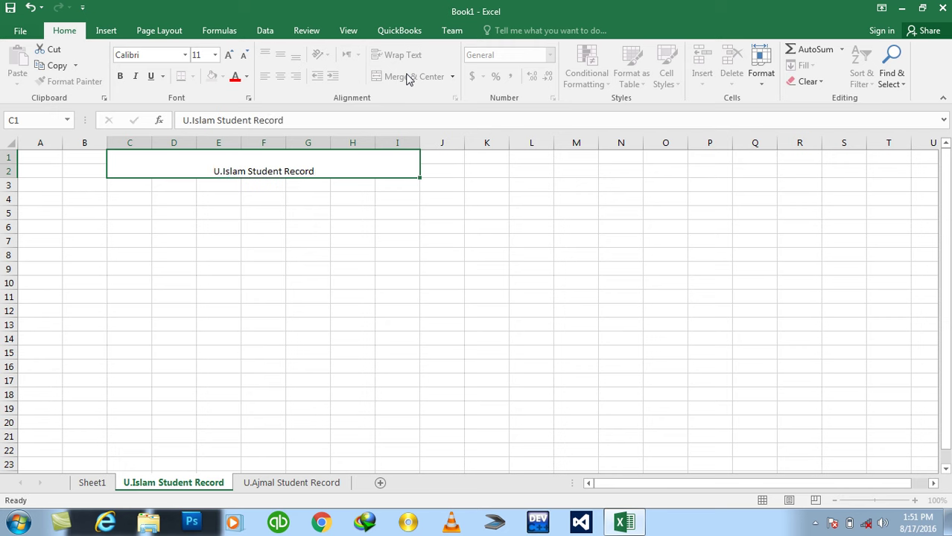
{"action": "key", "text": "Return"}
Format the merged title as bold, 22-point text
{"action": "left_click", "coordinate": [300, 157]}
{"action": "left_click", "coordinate": [229, 57]}
{"action": "left_click", "coordinate": [229, 56]}
{"action": "left_click", "coordinate": [228, 56]}
{"action": "left_click", "coordinate": [229, 57]}
{"action": "left_click", "coordinate": [228, 56]}
{"action": "left_click", "coordinate": [120, 76]}
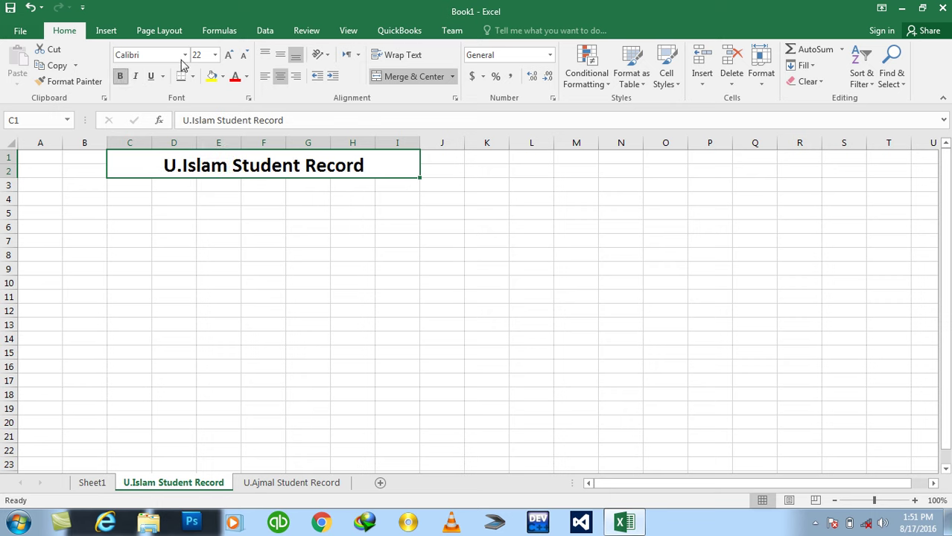
{"action": "left_click", "coordinate": [162, 190]}
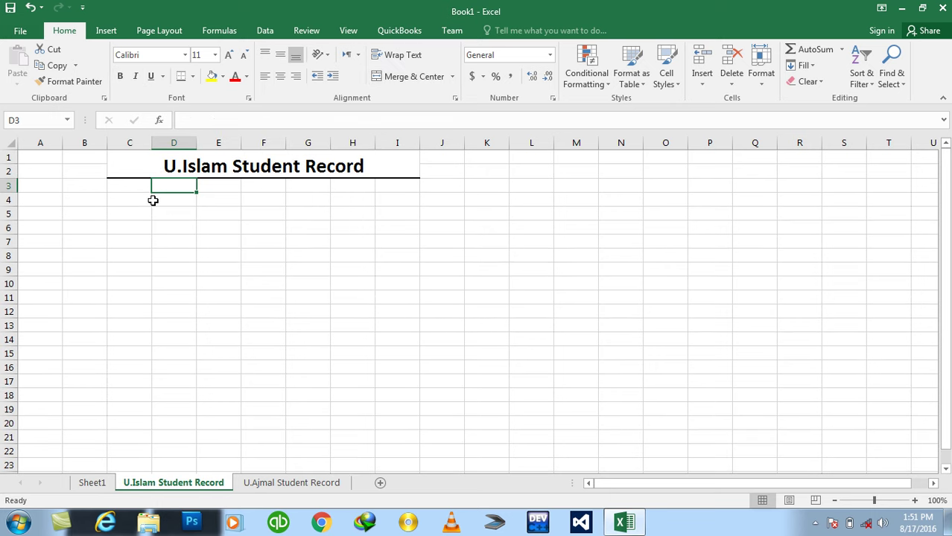
Copy Sheet1's header row and paste it at C3 of the U.Islam Student Record sheet
{"action": "left_click", "coordinate": [104, 482]}
{"action": "mouse_move", "coordinate": [98, 199]}
{"action": "left_mouse_down"}
{"action": "mouse_move", "coordinate": [345, 207]}
{"action": "mouse_move", "coordinate": [425, 194]}
{"action": "left_mouse_up"}
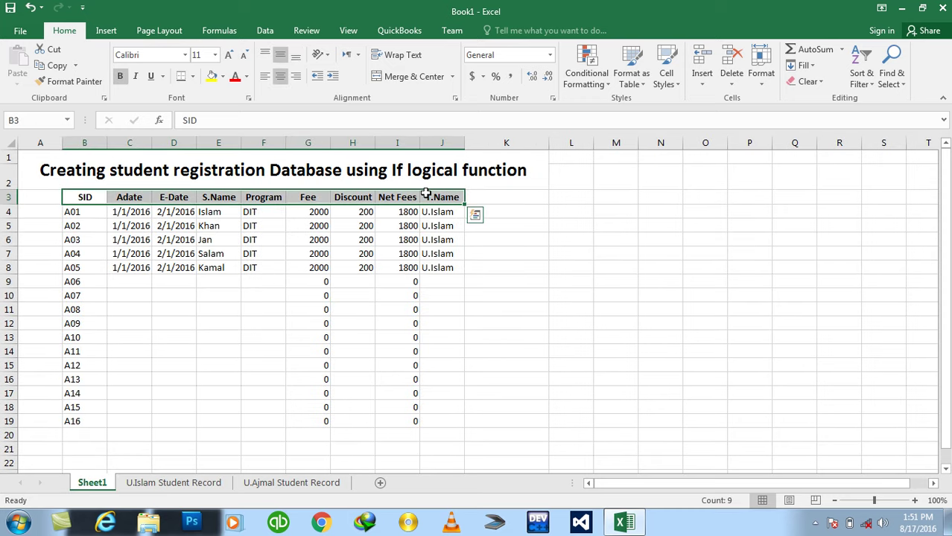
{"action": "key", "text": "ctrl+c"}
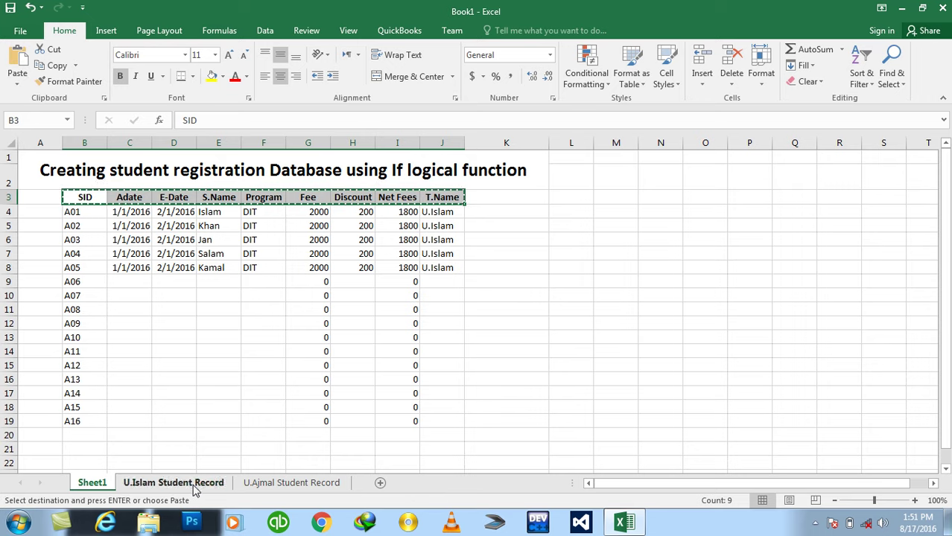
{"action": "left_click", "coordinate": [192, 483]}
{"action": "left_click", "coordinate": [123, 185]}
{"action": "key", "text": "ctrl+v"}
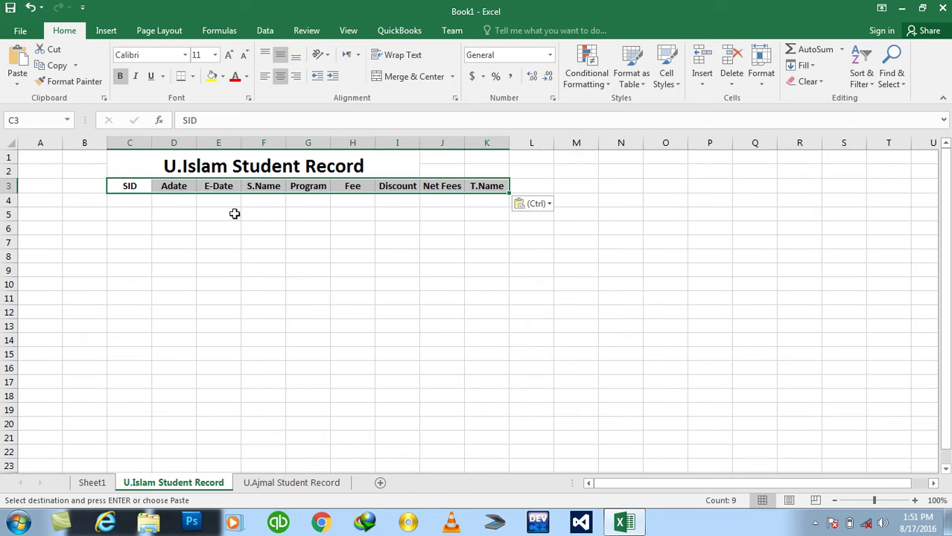
Check the pasted headers Adate, E-Date, S.Name, Program, Fee, Discount and Net Fees
{"action": "left_click", "coordinate": [179, 187]}
{"action": "left_click", "coordinate": [208, 186]}
{"action": "left_click", "coordinate": [253, 186]}
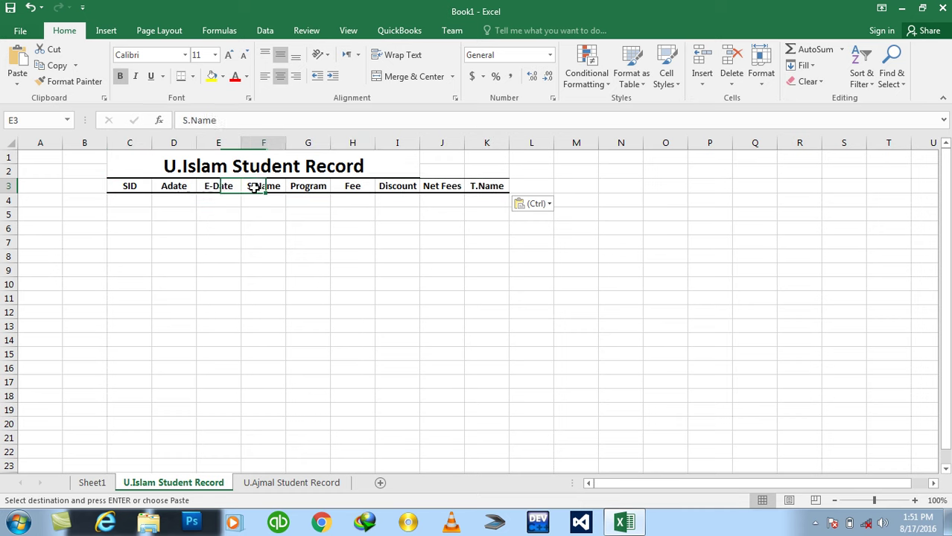
{"action": "left_click", "coordinate": [301, 185]}
{"action": "left_click", "coordinate": [347, 185]}
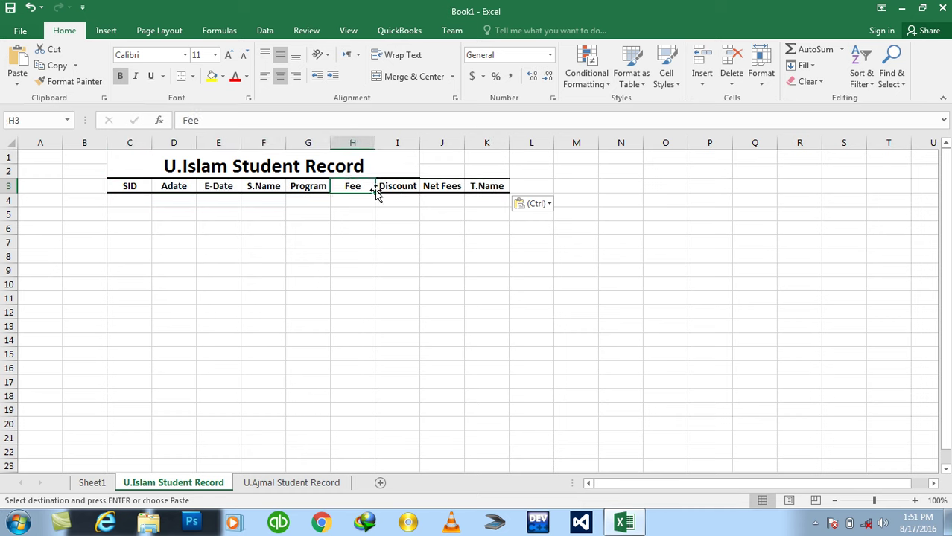
{"action": "left_click", "coordinate": [391, 185]}
{"action": "left_click", "coordinate": [438, 186]}
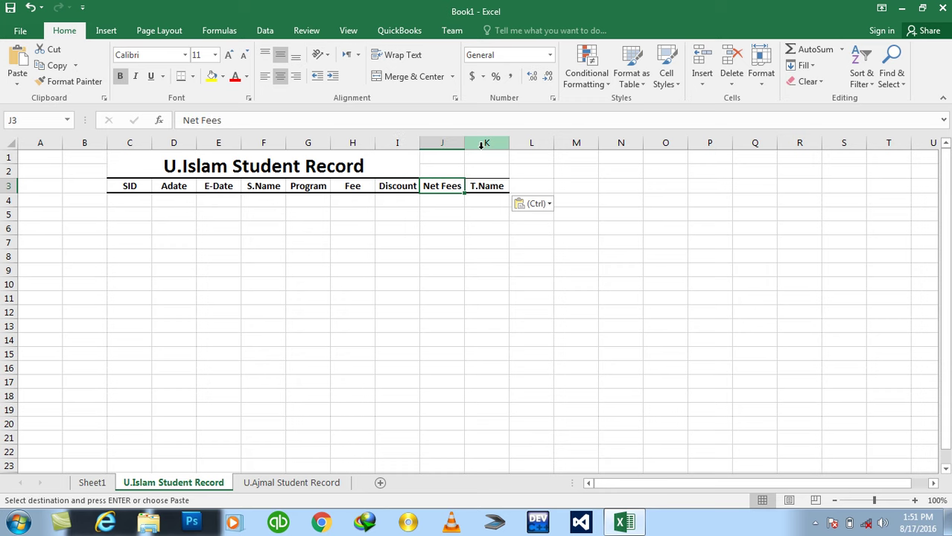
{"action": "right_click", "coordinate": [482, 144]}
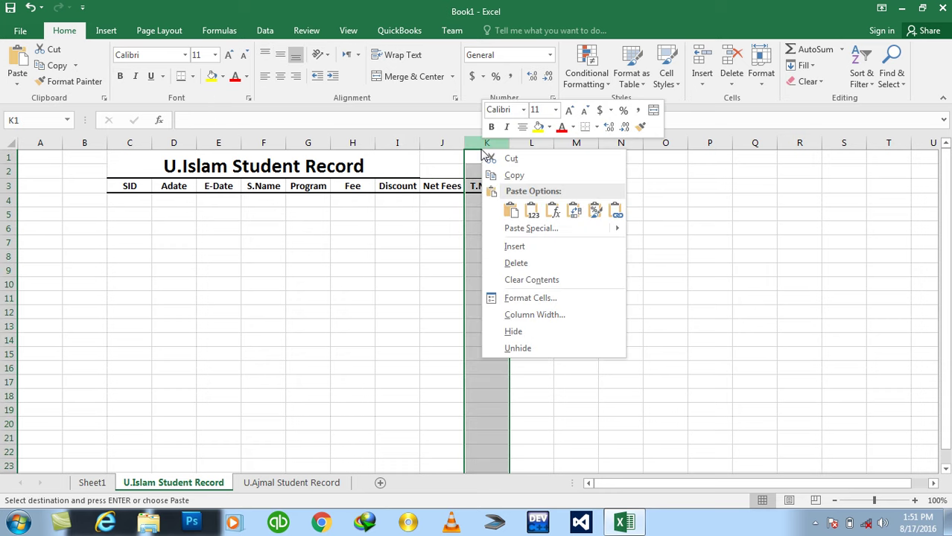
{"action": "left_click", "coordinate": [507, 263]}
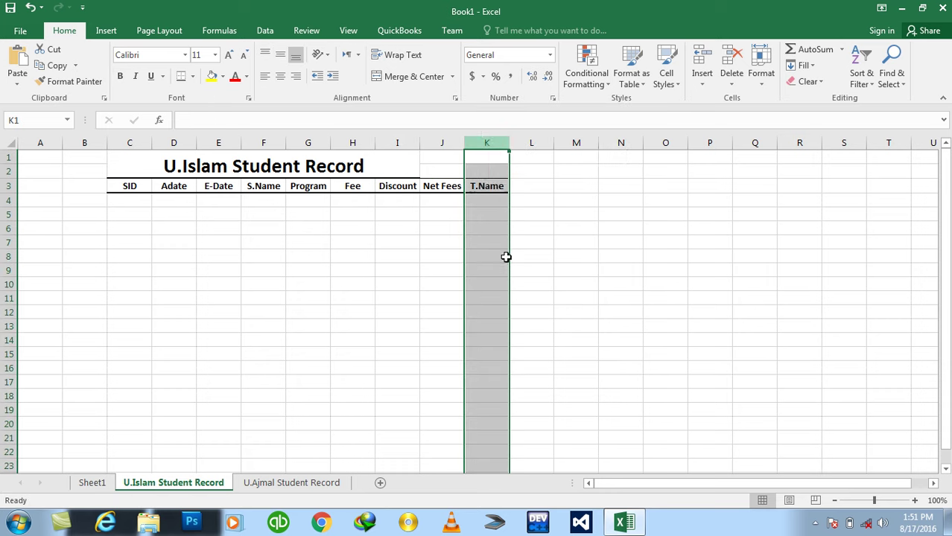
{"action": "left_click", "coordinate": [453, 160]}
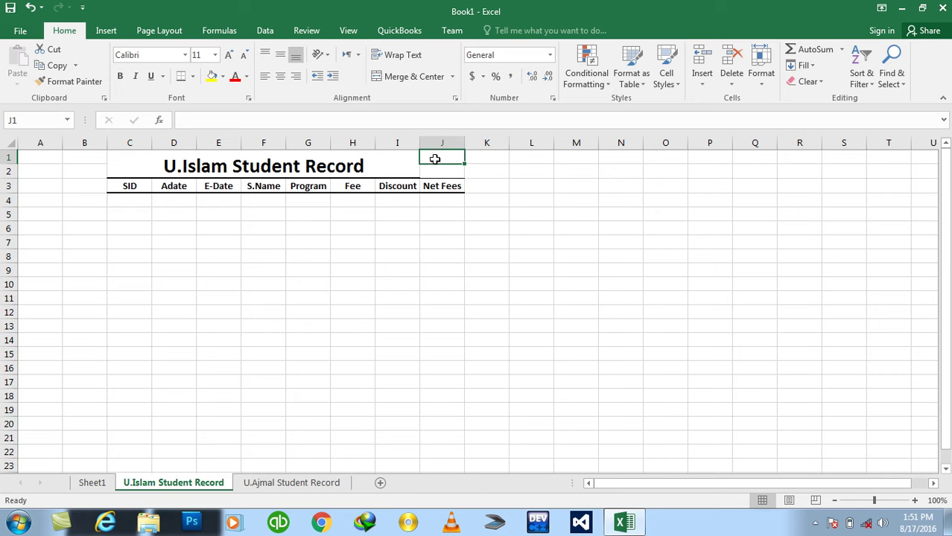
{"action": "left_click_drag", "start_coordinate": [435, 157], "coordinate": [412, 170]}
Re-merge the title over C1:J2 and add a 'U.Islam Salary' header in K3
{"action": "left_click", "coordinate": [385, 76]}
{"action": "left_click", "coordinate": [391, 78]}
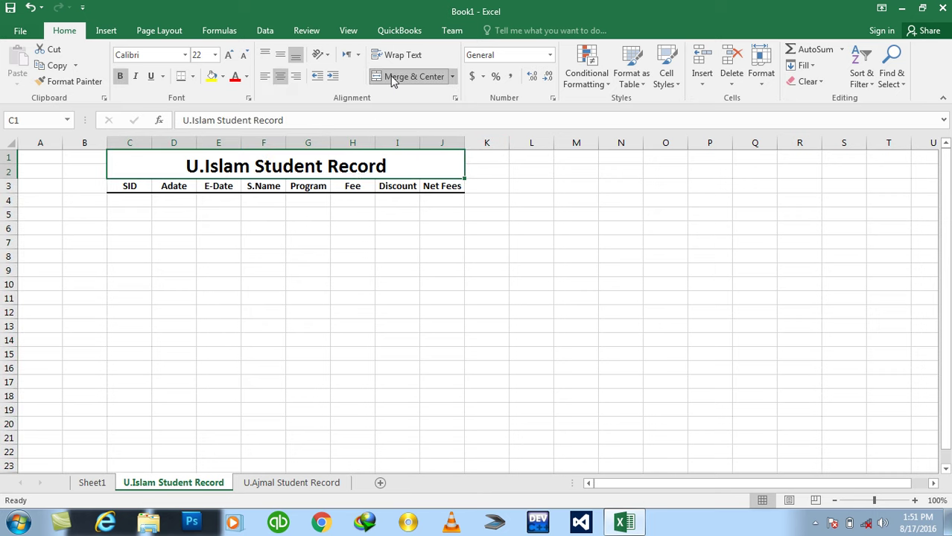
{"action": "left_click", "coordinate": [327, 321]}
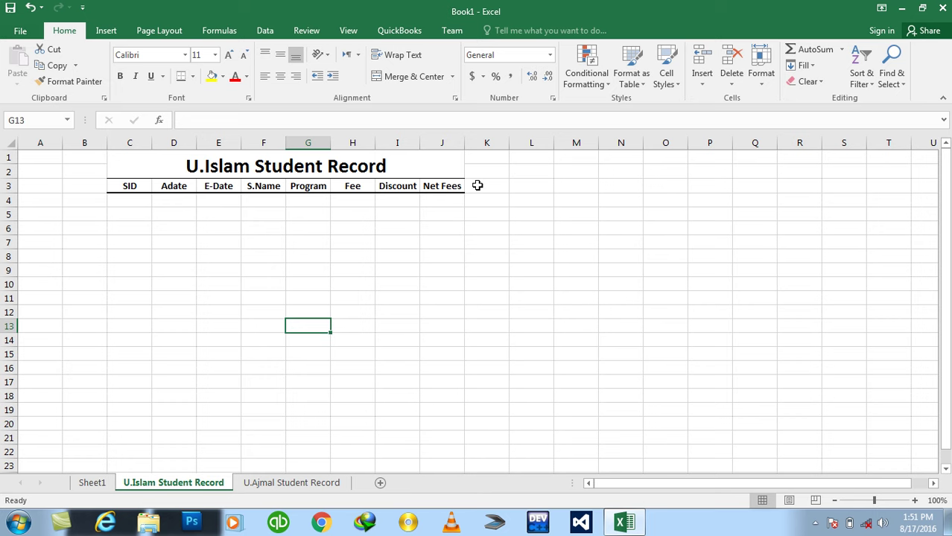
{"action": "left_click", "coordinate": [477, 186]}
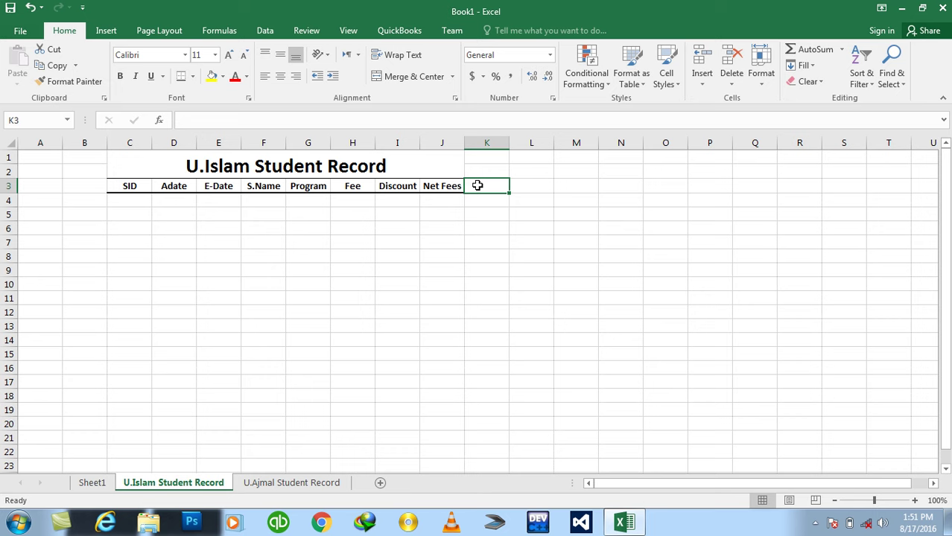
{"action": "type", "text": "U."}
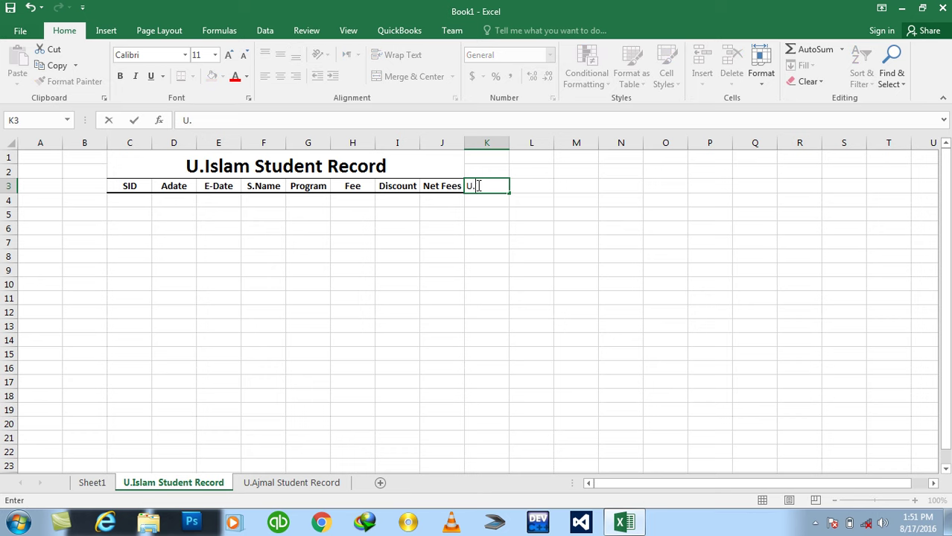
{"action": "type", "text": "Islam Salary"}
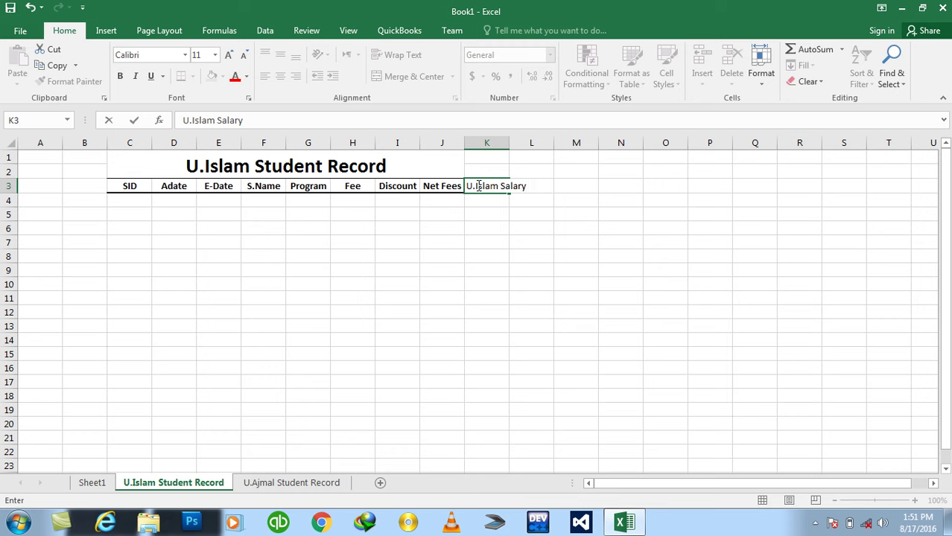
{"action": "key", "text": "Return"}
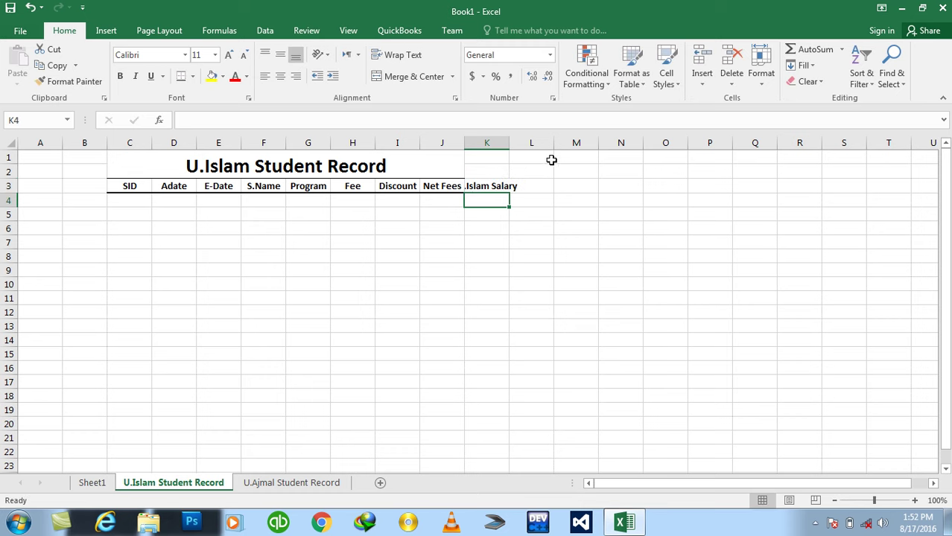
{"action": "double_click", "coordinate": [508, 139]}
Merge and centre the title across C1:K2, then return to Sheet1
{"action": "left_click_drag", "start_coordinate": [482, 158], "coordinate": [462, 167]}
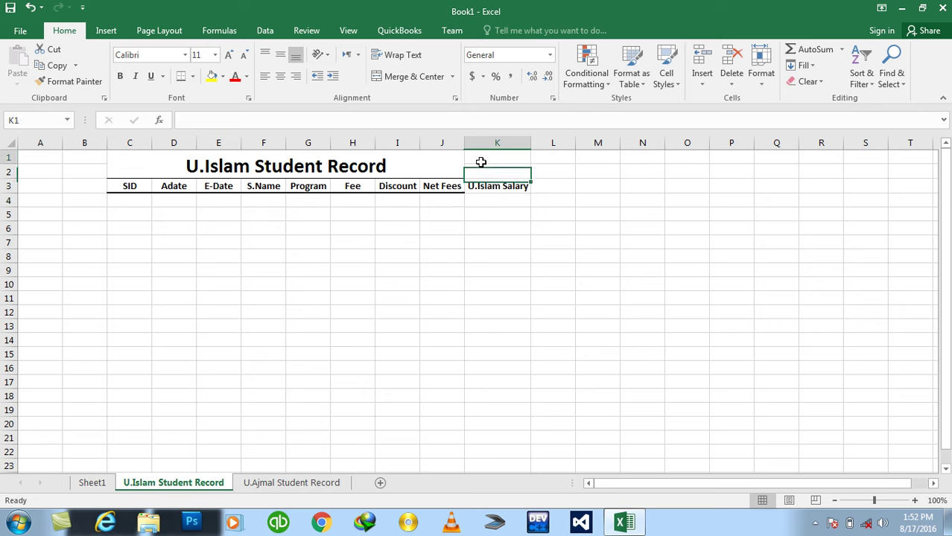
{"action": "left_click", "coordinate": [392, 78]}
{"action": "left_click", "coordinate": [472, 193]}
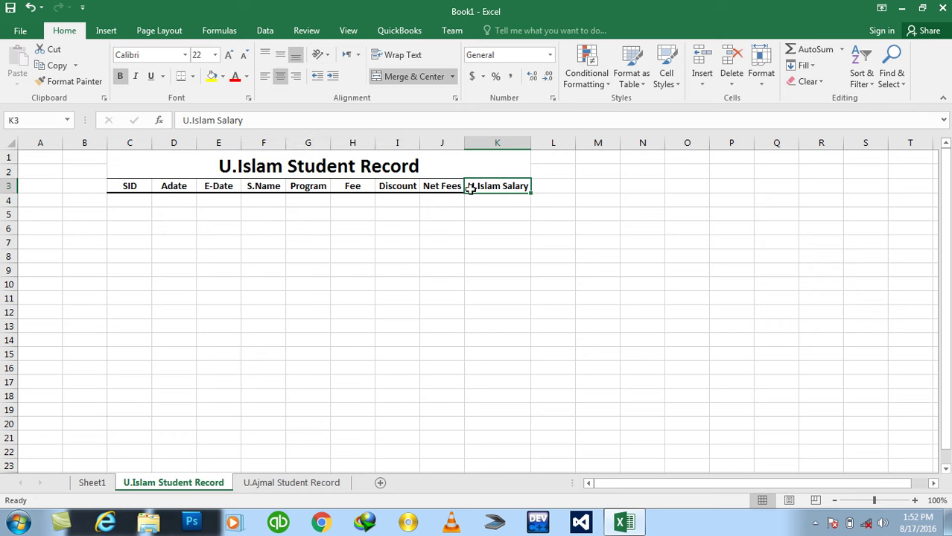
{"action": "left_click", "coordinate": [341, 370]}
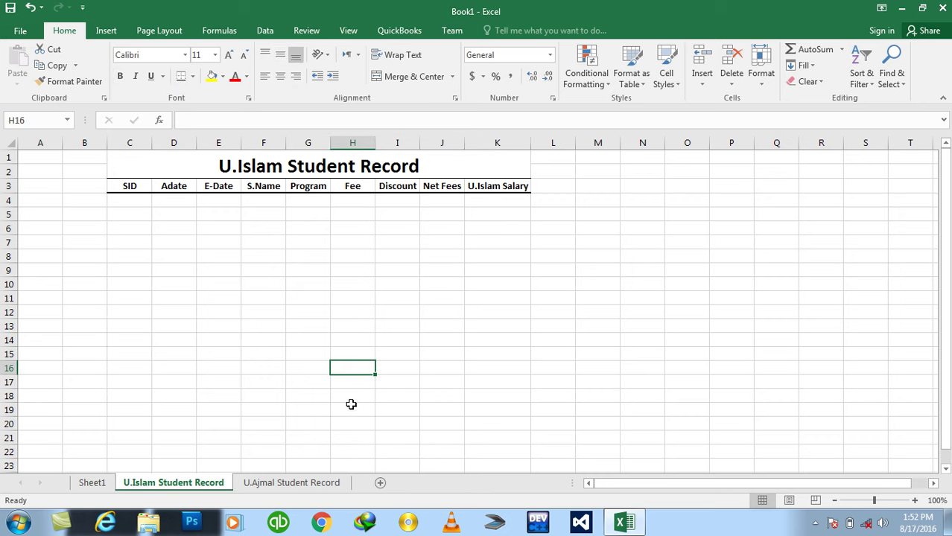
{"action": "left_click", "coordinate": [92, 483]}
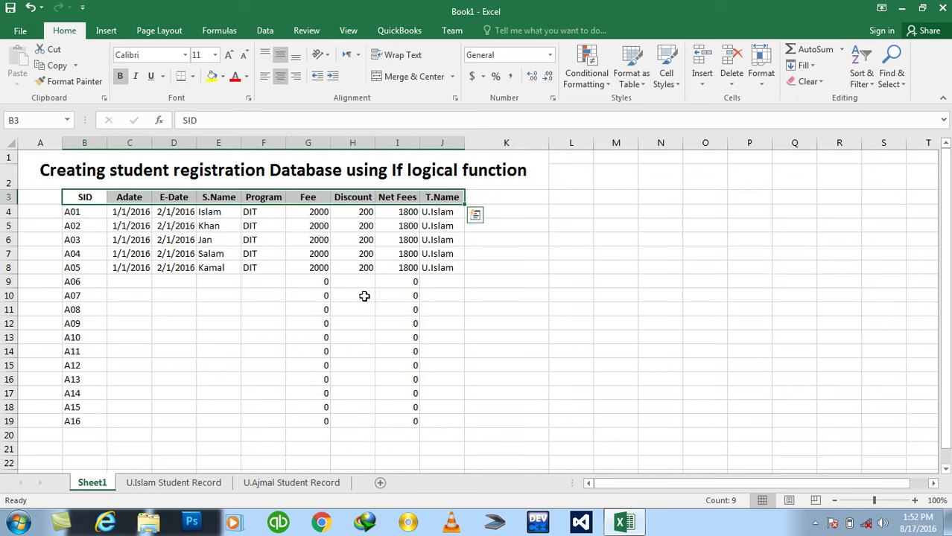
Add T.Salary in K3 and Office Income in L3, autofitting column L
{"action": "left_click", "coordinate": [502, 197]}
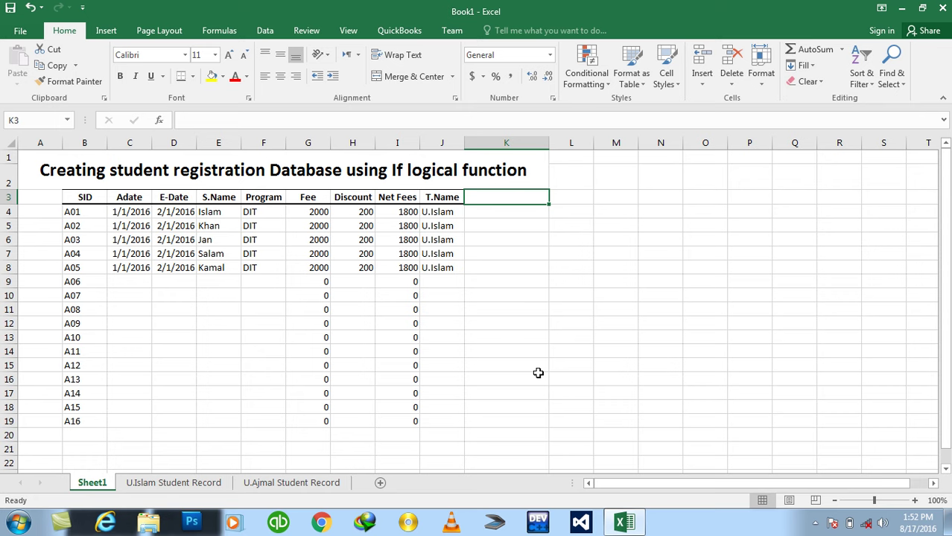
{"action": "type", "text": "T.Salary"}
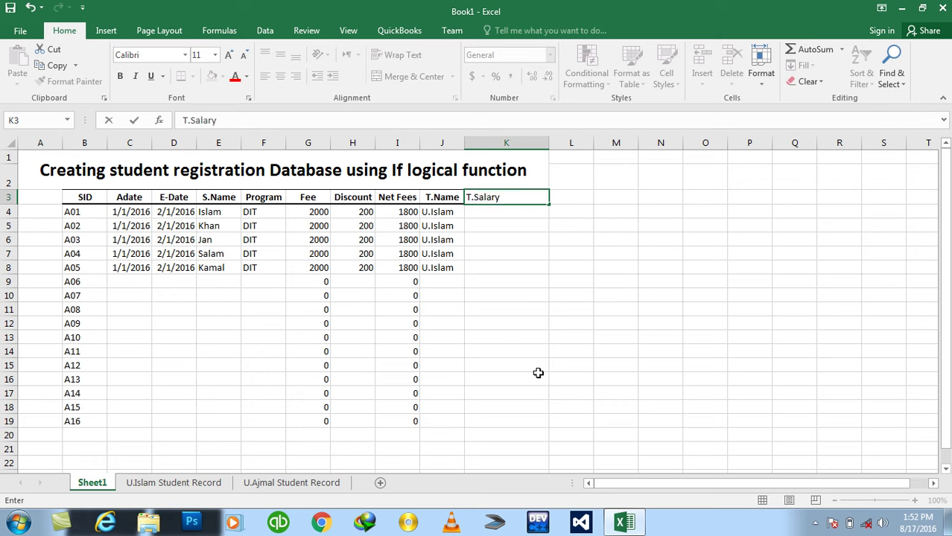
{"action": "key", "text": "Tab"}
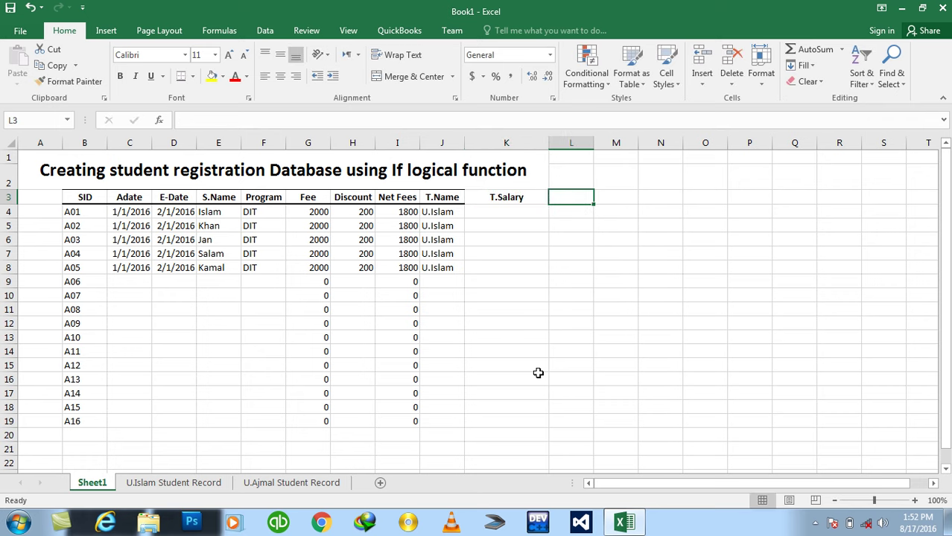
{"action": "type", "text": "Office"}
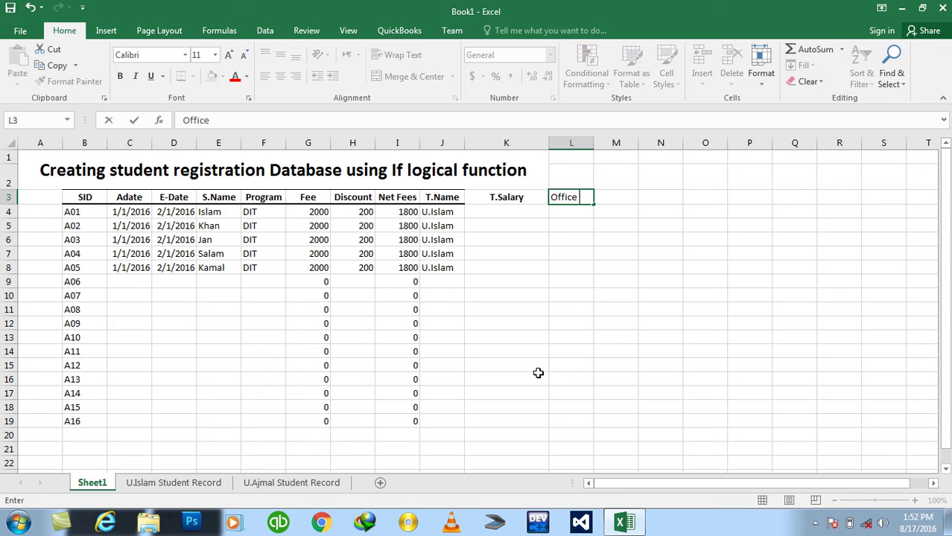
{"action": "type", "text": "com"}
{"action": "type", "text": "e"}
{"action": "key", "text": "Return"}
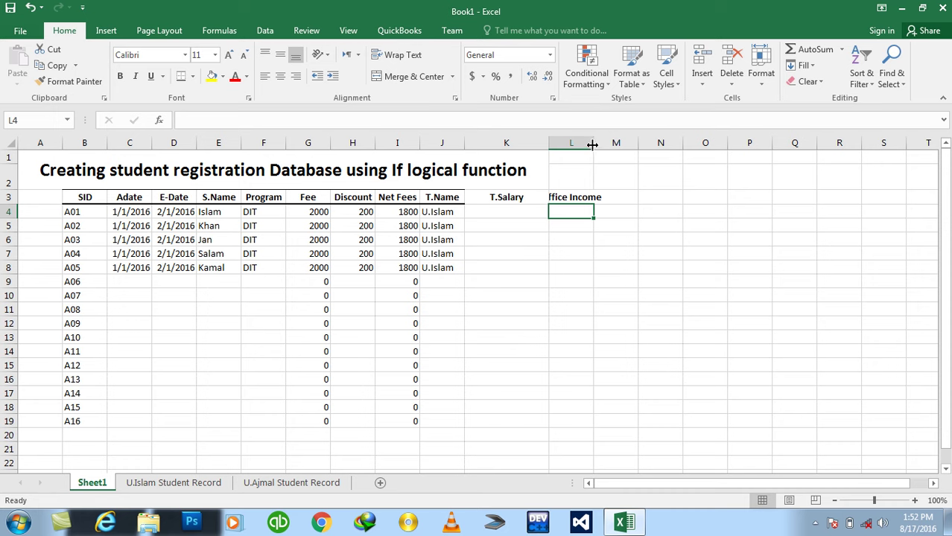
{"action": "double_click", "coordinate": [592, 145]}
Merge and centre the Sheet1 title across A1:L2, then select C1:K3 on the U.Islam sheet
{"action": "mouse_move", "coordinate": [582, 157]}
{"action": "left_mouse_down"}
{"action": "mouse_move", "coordinate": [540, 172]}
{"action": "mouse_move", "coordinate": [40, 183]}
{"action": "left_mouse_up"}
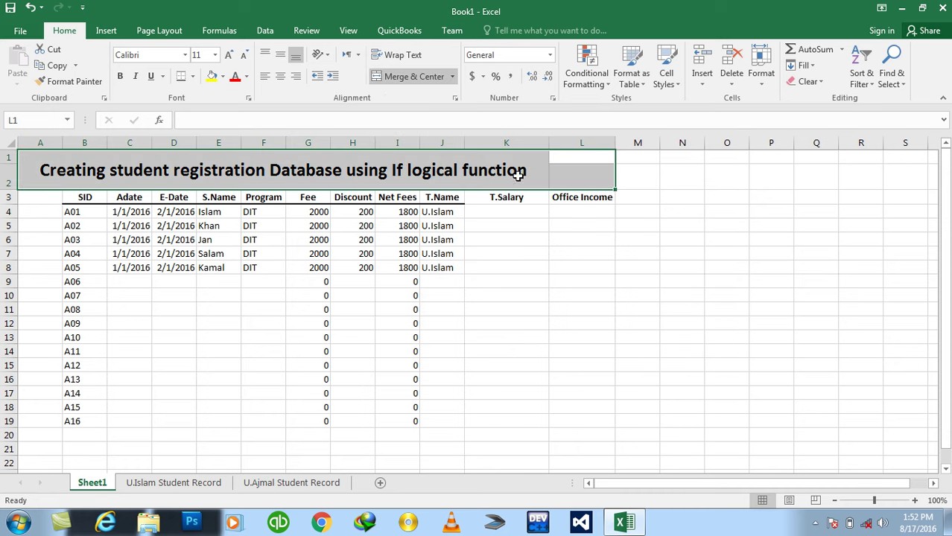
{"action": "left_click", "coordinate": [391, 78]}
{"action": "mouse_move", "coordinate": [439, 198]}
{"action": "left_mouse_down"}
{"action": "mouse_move", "coordinate": [554, 219]}
{"action": "mouse_move", "coordinate": [555, 198]}
{"action": "left_mouse_up"}
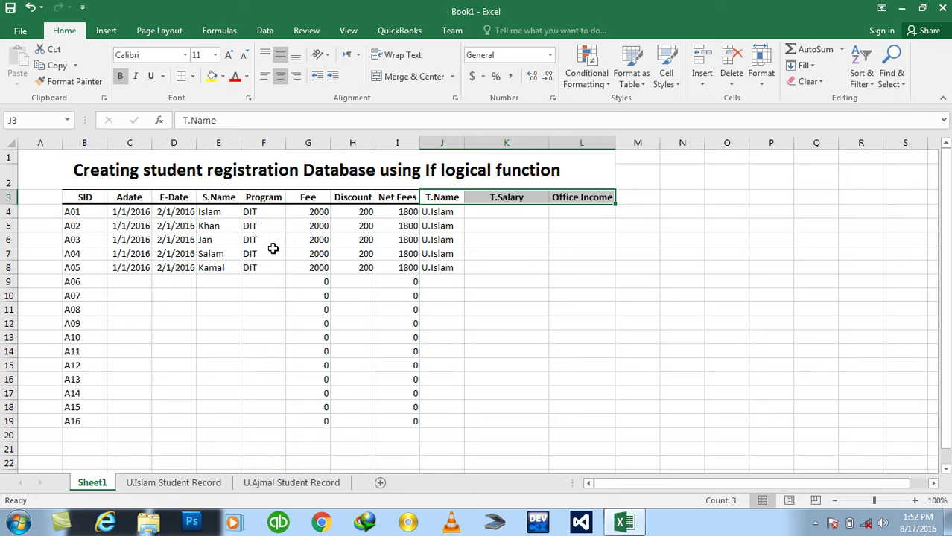
{"action": "left_click", "coordinate": [411, 322]}
{"action": "left_click", "coordinate": [495, 215]}
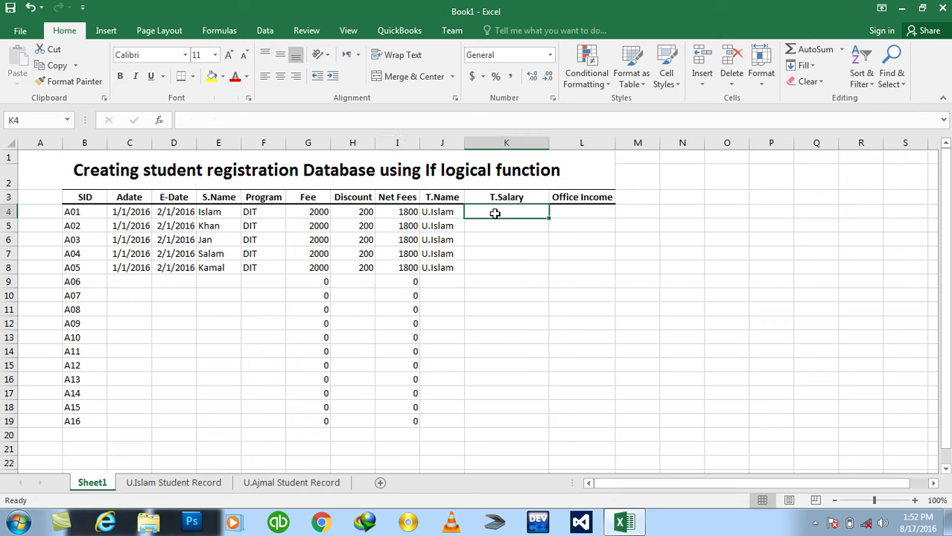
{"action": "left_click", "coordinate": [566, 215]}
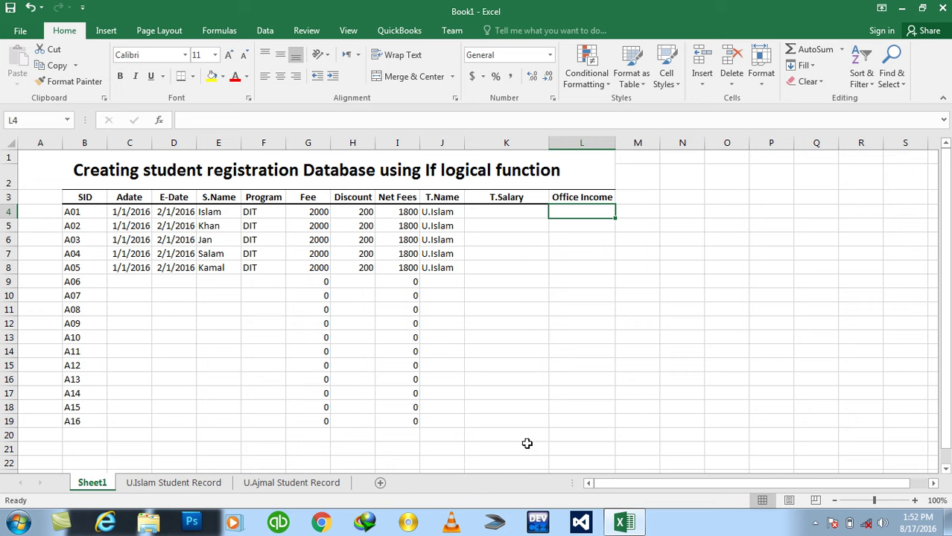
{"action": "left_click", "coordinate": [213, 482]}
{"action": "left_click_drag", "start_coordinate": [497, 186], "coordinate": [188, 167]}
Copy the C1:K3 title and header block to D1 of the U.Ajmal Student Record sheet
{"action": "key", "text": "ctrl+c"}
{"action": "left_click", "coordinate": [283, 482]}
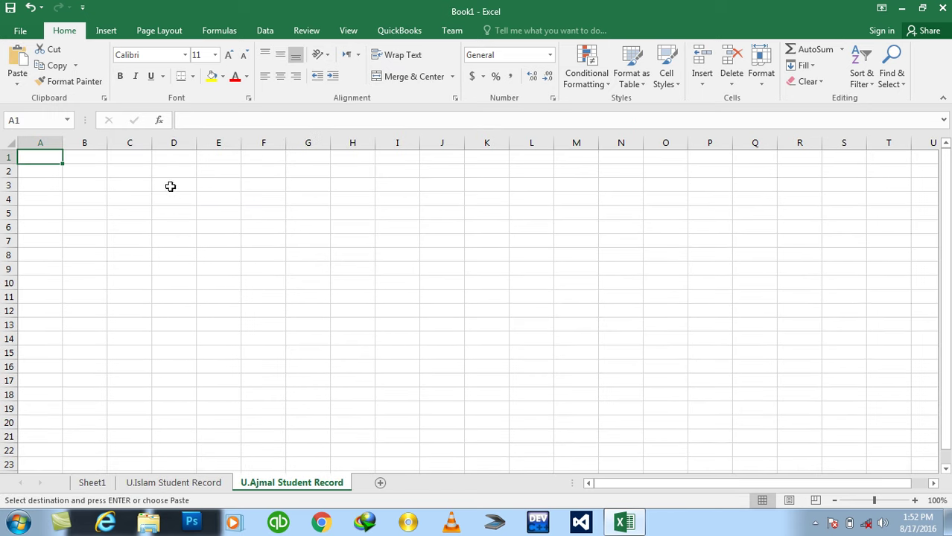
{"action": "left_click", "coordinate": [159, 157]}
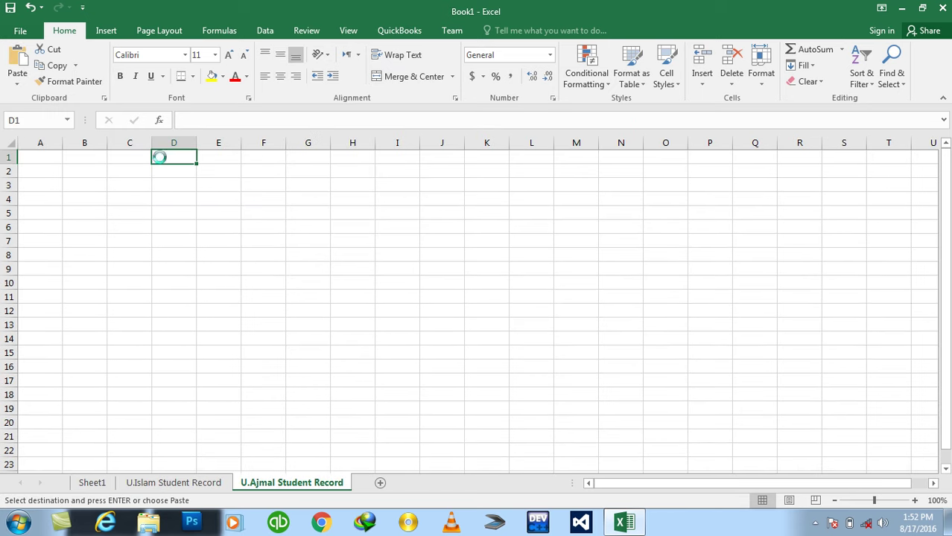
{"action": "key", "text": "ctrl+v"}
{"action": "left_click", "coordinate": [246, 216]}
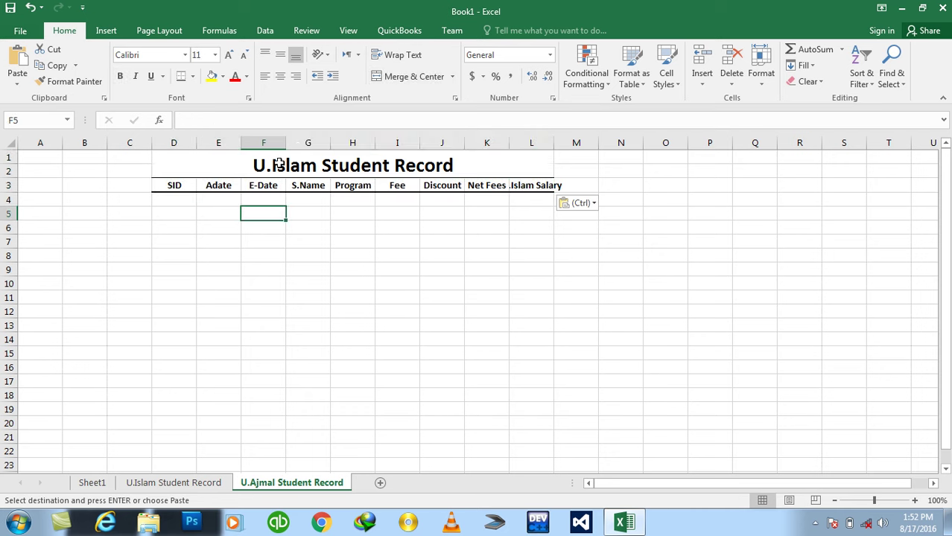
Change the pasted title to 'U.Ajmal Student Record', autofit column L, and return to Sheet1
{"action": "double_click", "coordinate": [277, 164]}
{"action": "left_click_drag", "start_coordinate": [273, 164], "coordinate": [316, 166]}
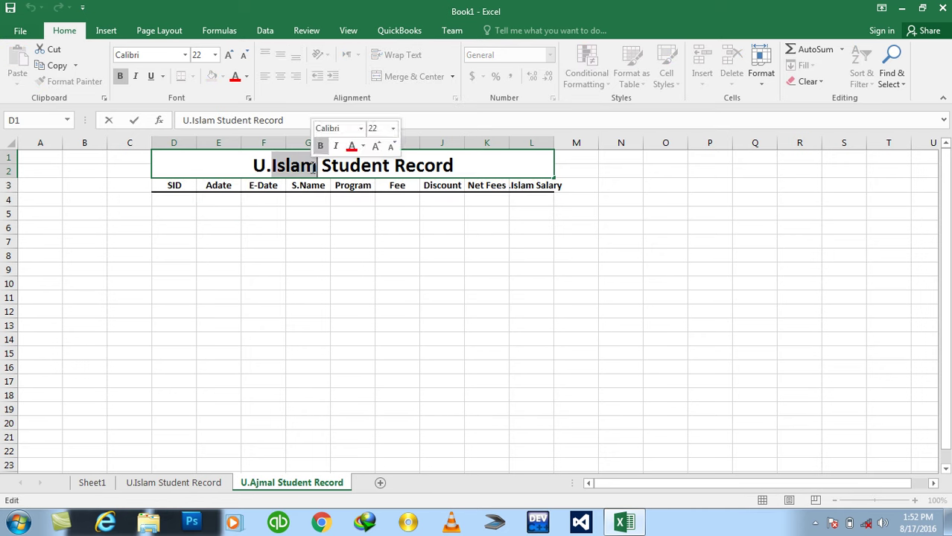
{"action": "type", "text": "Ajmal"}
{"action": "key", "text": "Return"}
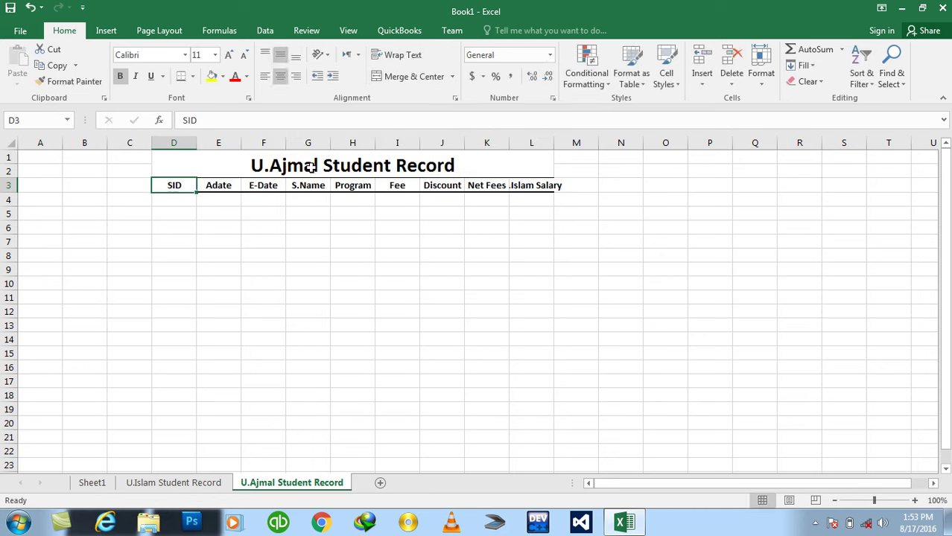
{"action": "left_click", "coordinate": [324, 230]}
{"action": "double_click", "coordinate": [554, 142]}
{"action": "left_click", "coordinate": [543, 141]}
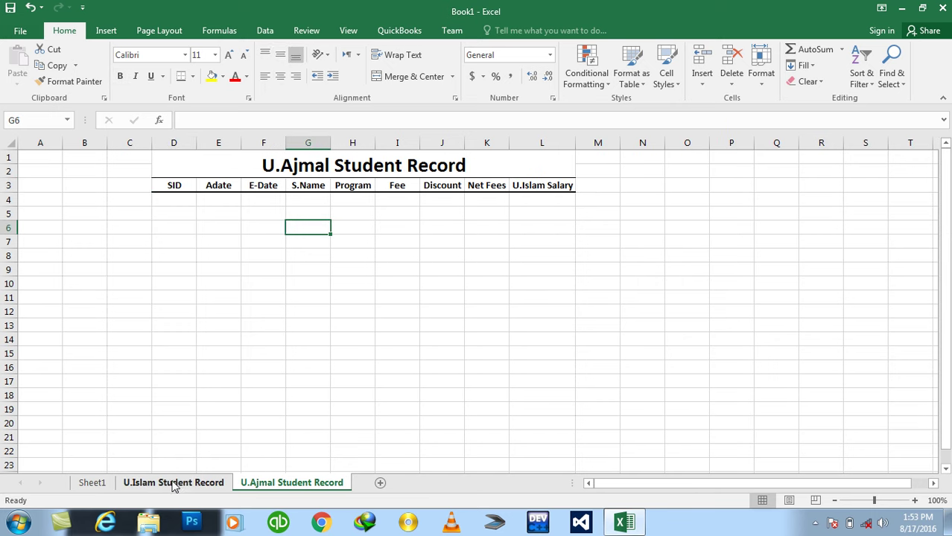
{"action": "left_click", "coordinate": [139, 489]}
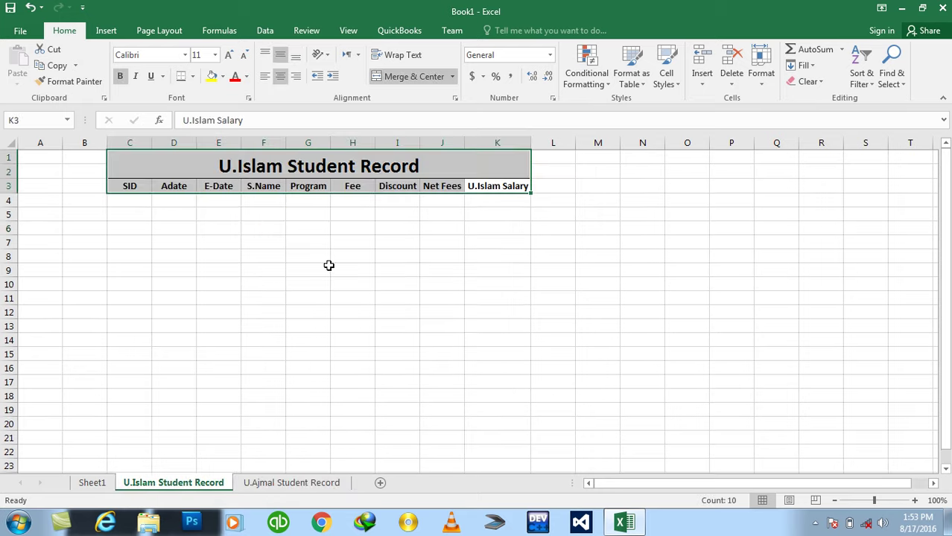
{"action": "left_click", "coordinate": [92, 484]}
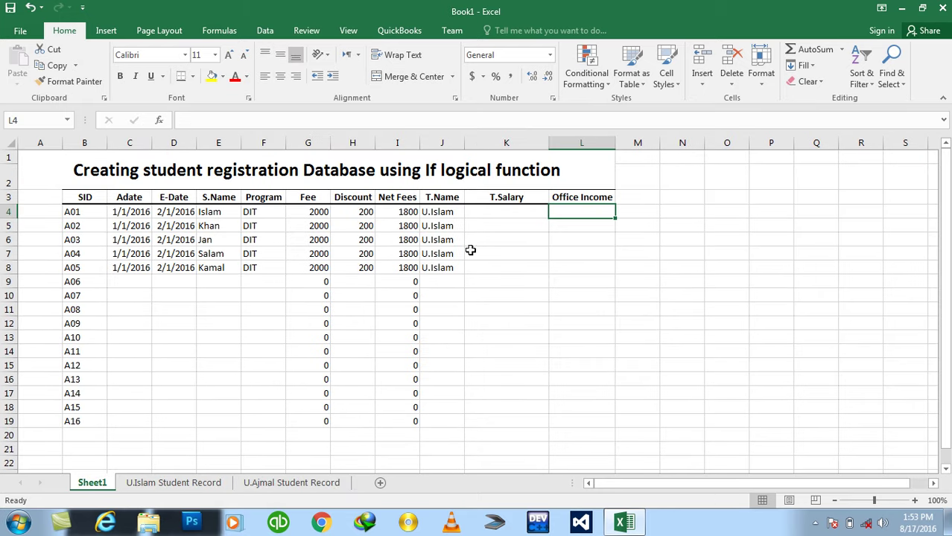
Enter the teacher names Islam in Q6 and Ajmal in Q7
{"action": "left_click", "coordinate": [482, 215]}
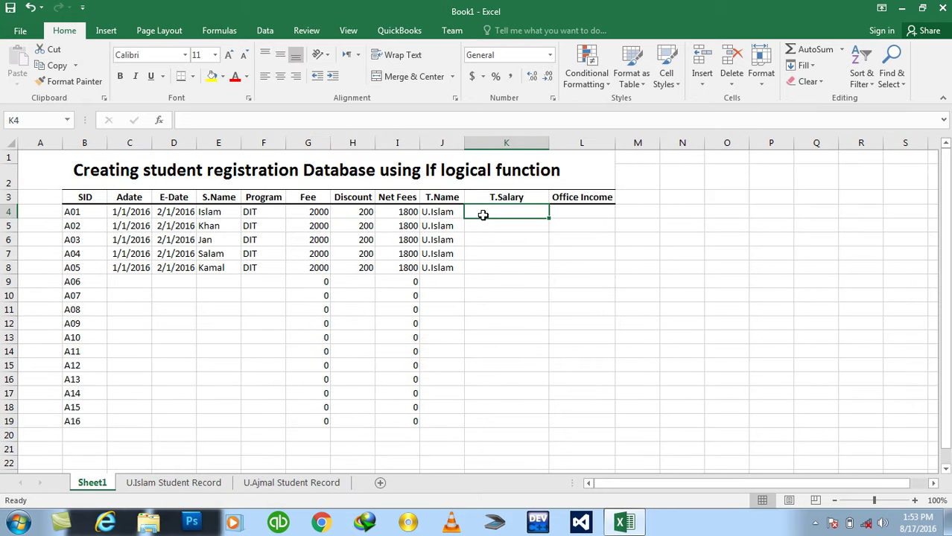
{"action": "left_click", "coordinate": [812, 235]}
{"action": "type", "text": "lslam"}
{"action": "key", "text": "Return"}
{"action": "type", "text": "Ajmal"}
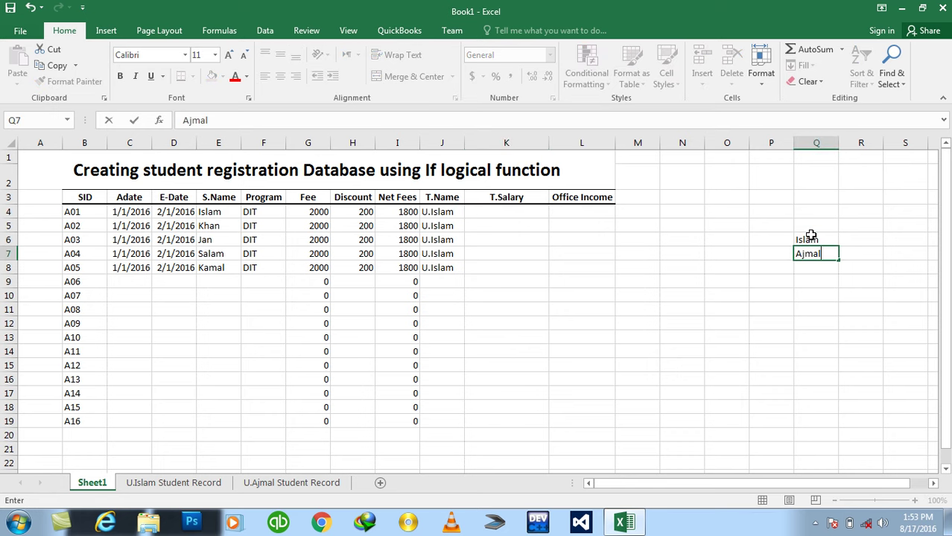
{"action": "key", "text": "Tab"}
Enter the salary percentages 60 in R6 and 50 in R7
{"action": "key", "text": "Up"}
{"action": "type", "text": "="}
{"action": "key", "text": "BackSpace"}
{"action": "type", "text": "60"}
{"action": "key", "text": "Return"}
{"action": "type", "text": "50"}
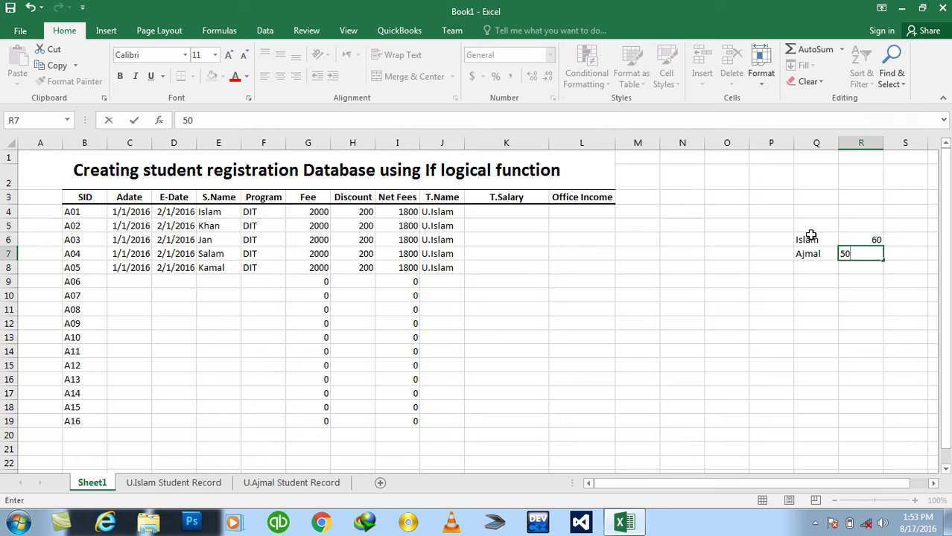
In K4, enter a nested IF paying 60% of I4 for Islam, 50% for Ajmal, else 0
{"action": "left_click", "coordinate": [513, 210]}
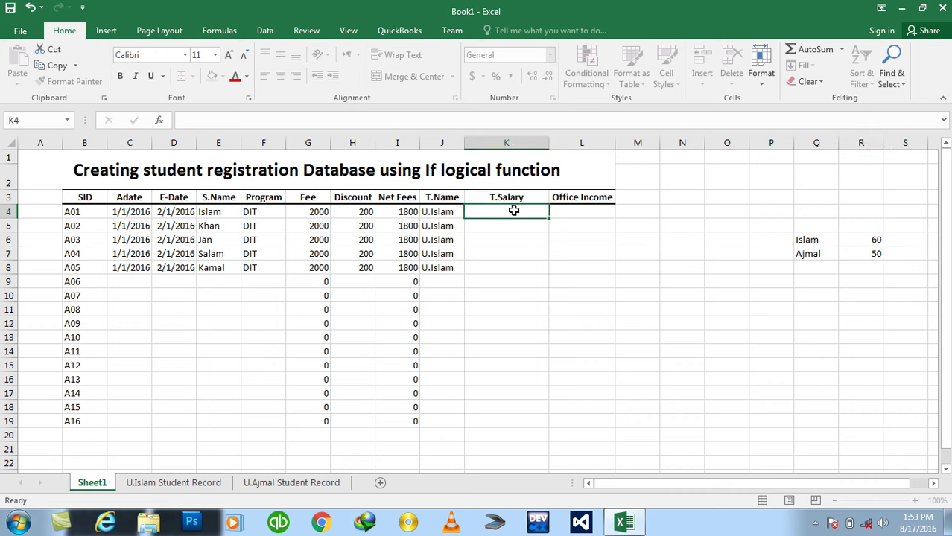
{"action": "type", "text": "=if"}
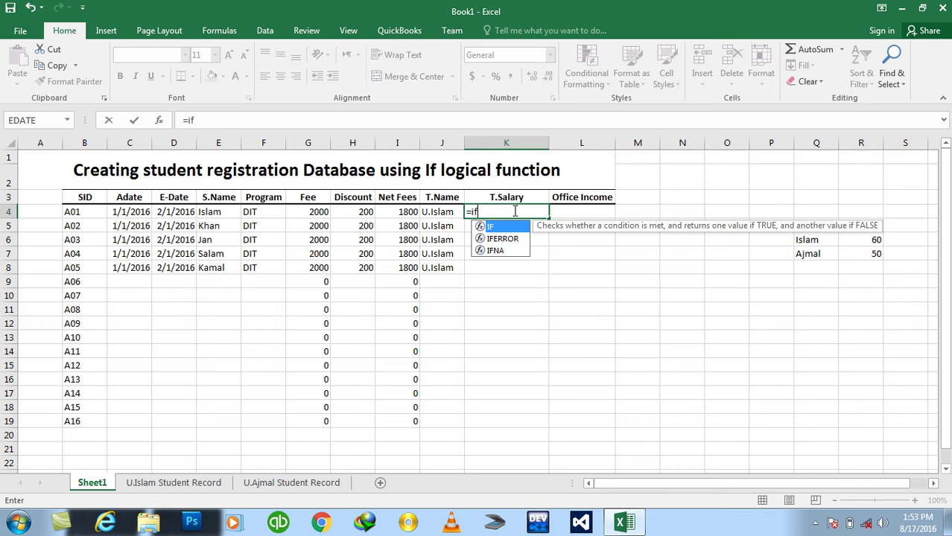
{"action": "type", "text": "("}
{"action": "key", "text": "Left"}
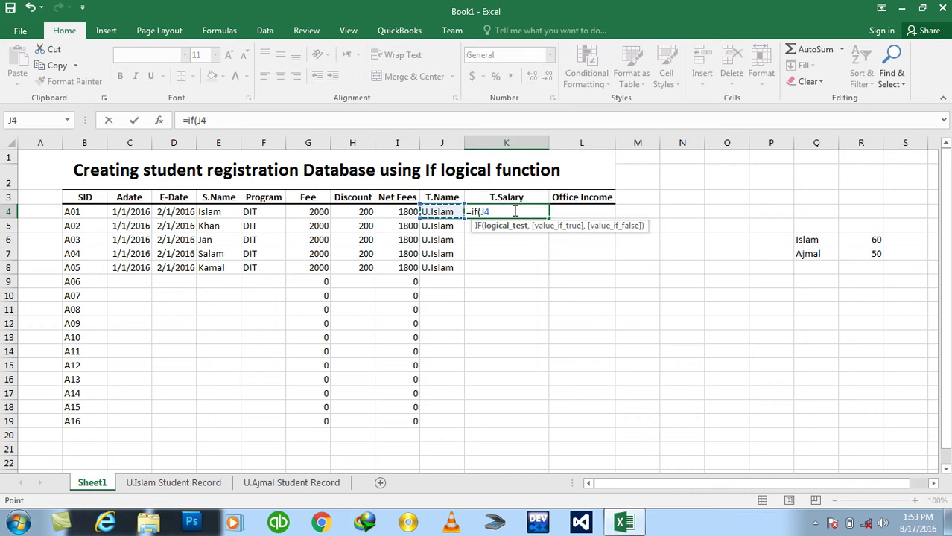
{"action": "type", "text": "=\"U.Is"}
{"action": "type", "text": "lam"}
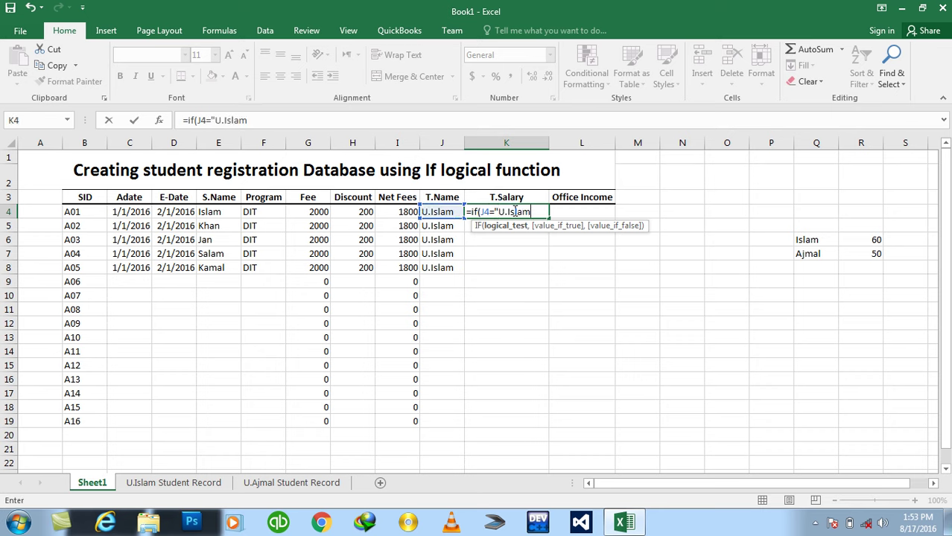
{"action": "type", "text": ","}
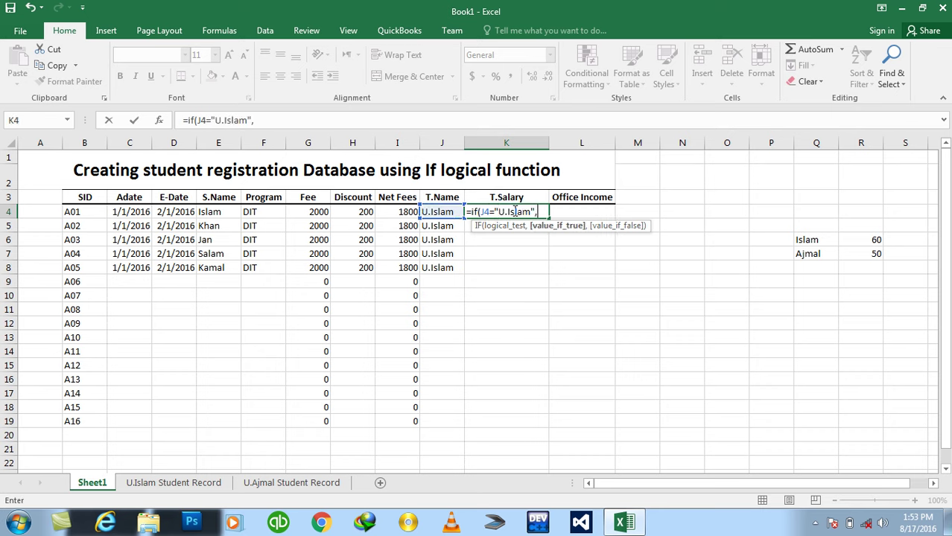
{"action": "left_click", "coordinate": [400, 213]}
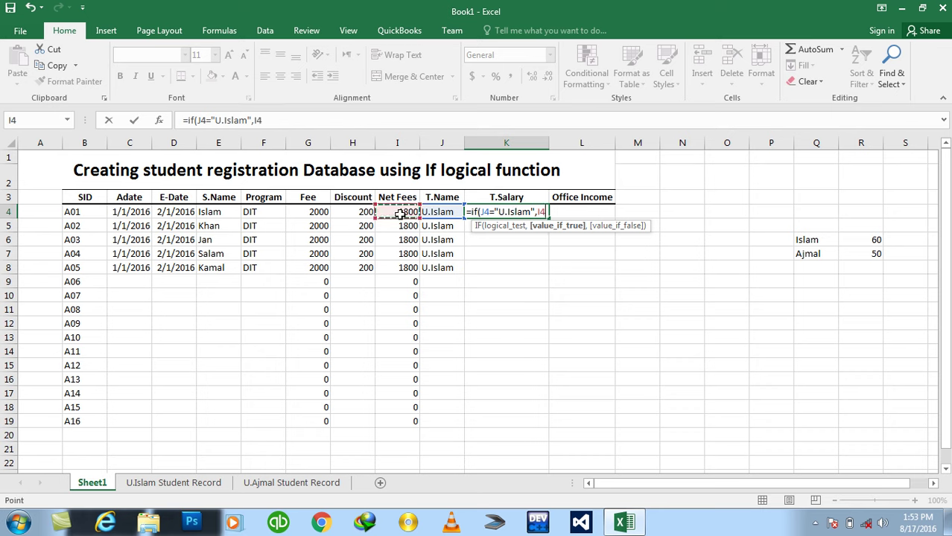
{"action": "type", "text": "*60/100"}
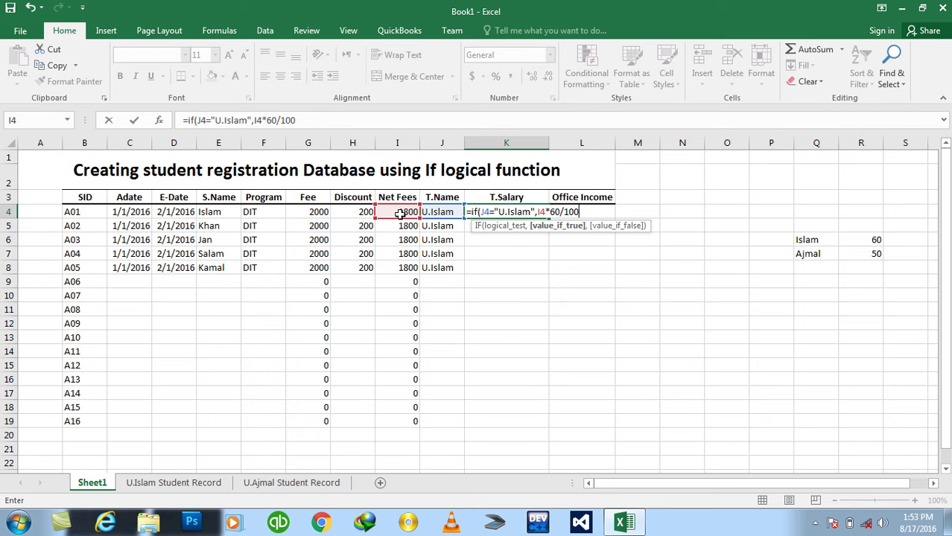
{"action": "type", "text": ",if("}
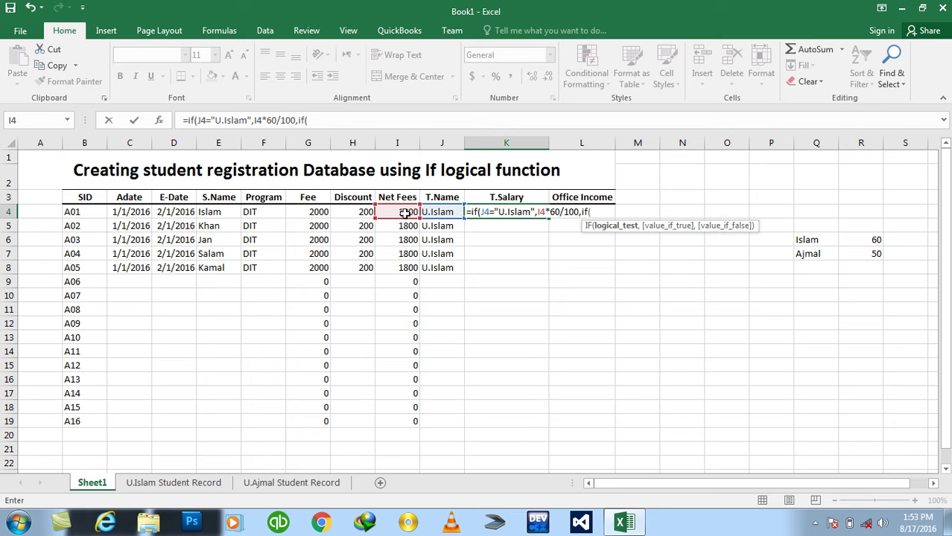
{"action": "left_click", "coordinate": [430, 214]}
{"action": "type", "text": "="}
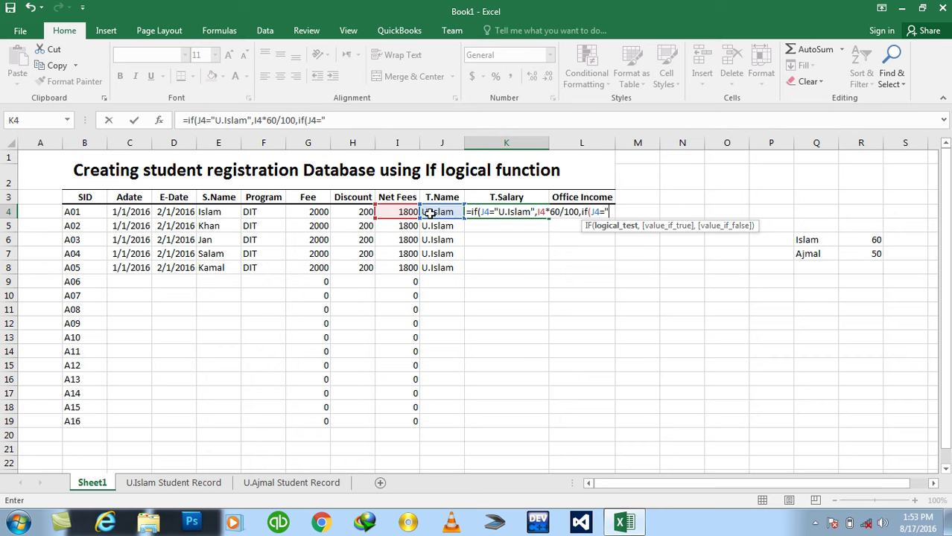
{"action": "type", "text": "s"}
{"action": "type", "text": "jmal\","}
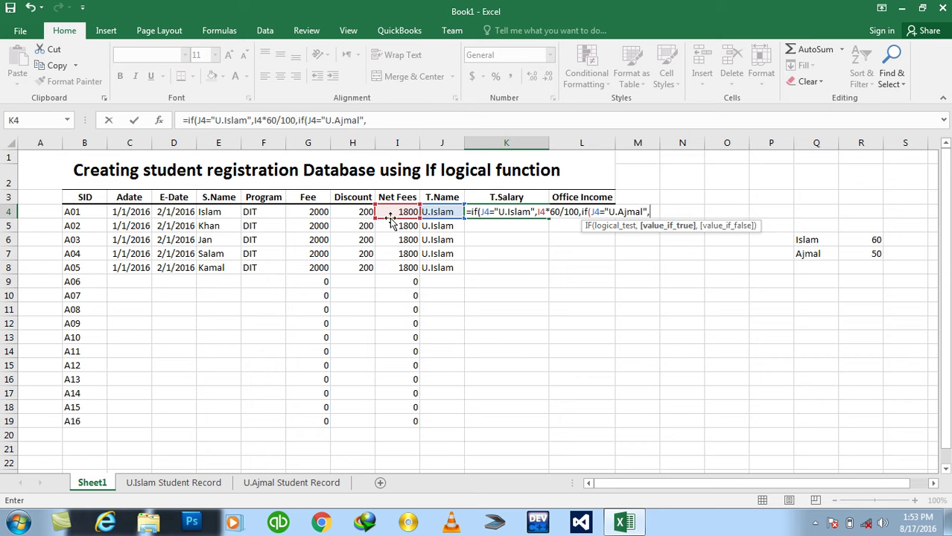
{"action": "left_click", "coordinate": [391, 214]}
{"action": "type", "text": "*50/100"}
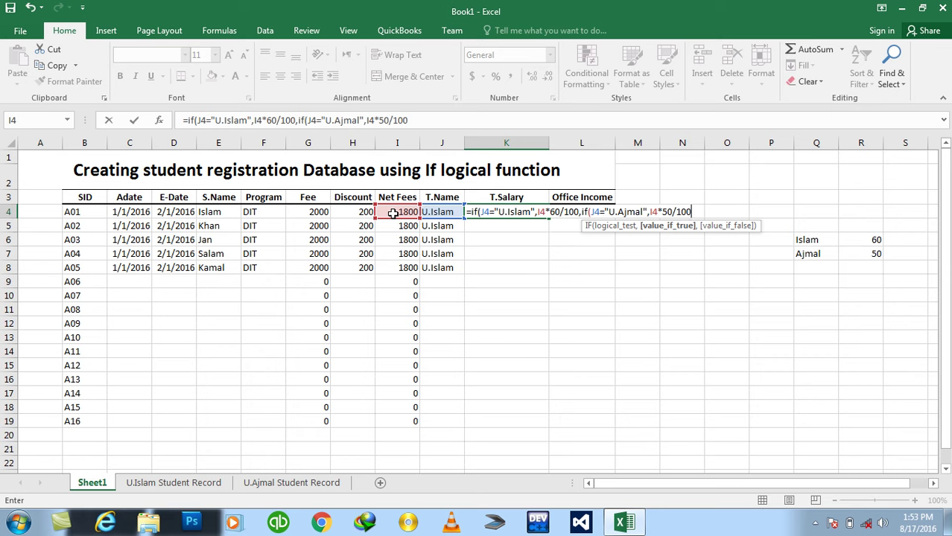
{"action": "type", "text": ","}
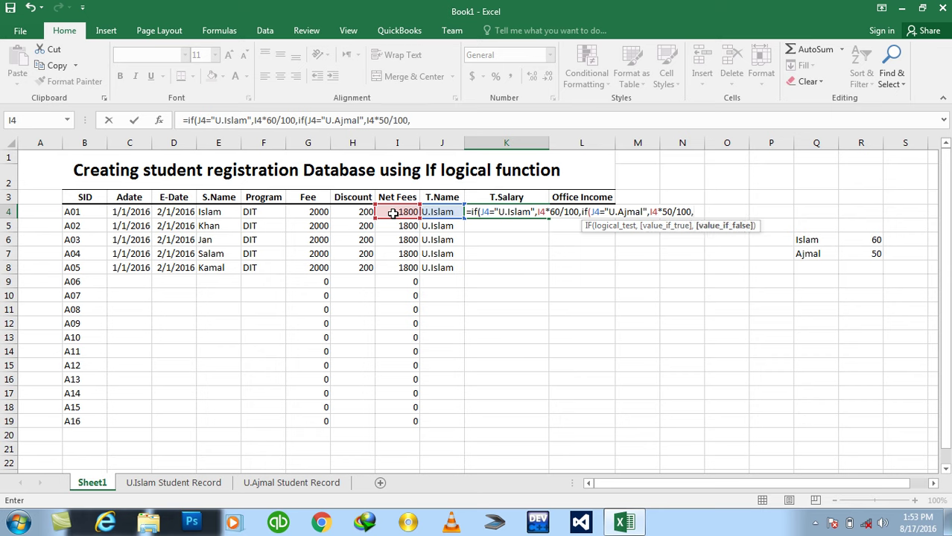
{"action": "type", "text": "0)"}
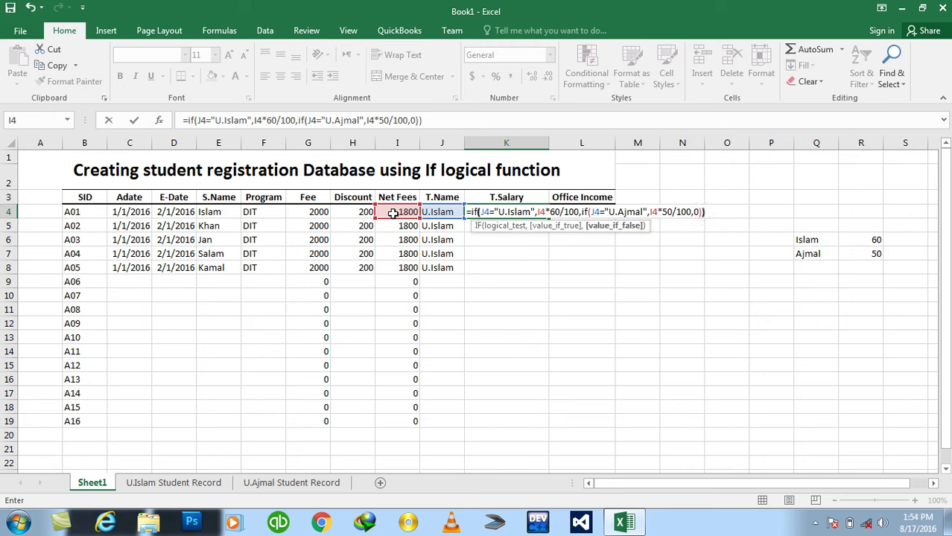
{"action": "key", "text": "Return"}
{"action": "key", "text": "shift+Down"}
{"action": "key", "text": "shift+Down"}
{"action": "key", "text": "shift+Down"}
{"action": "key", "text": "shift+Down"}
{"action": "key", "text": "shift+Down"}
{"action": "key", "text": "shift+Down"}
{"action": "key", "text": "shift+Down"}
{"action": "key", "text": "shift+Down"}
{"action": "key", "text": "shift+Down"}
{"action": "key", "text": "shift+Down"}
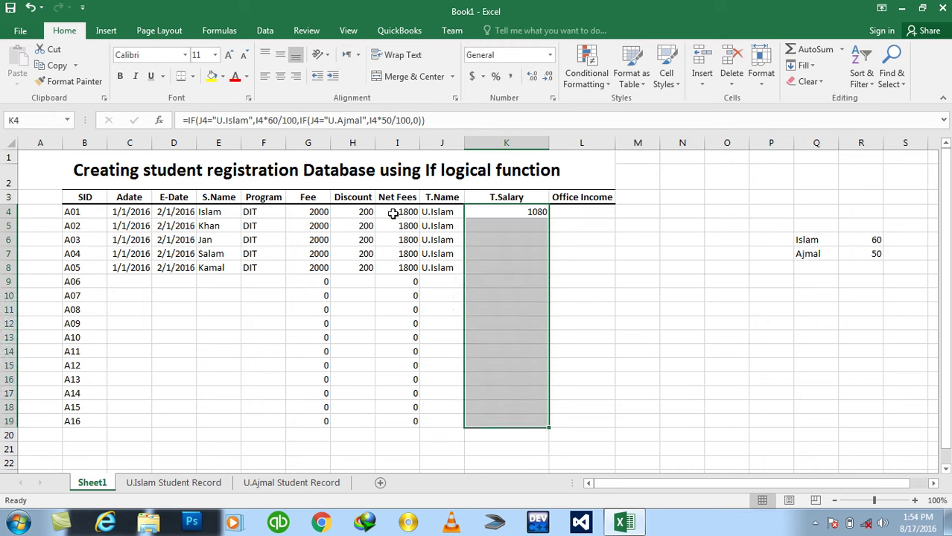
{"action": "key", "text": "ctrl+d"}
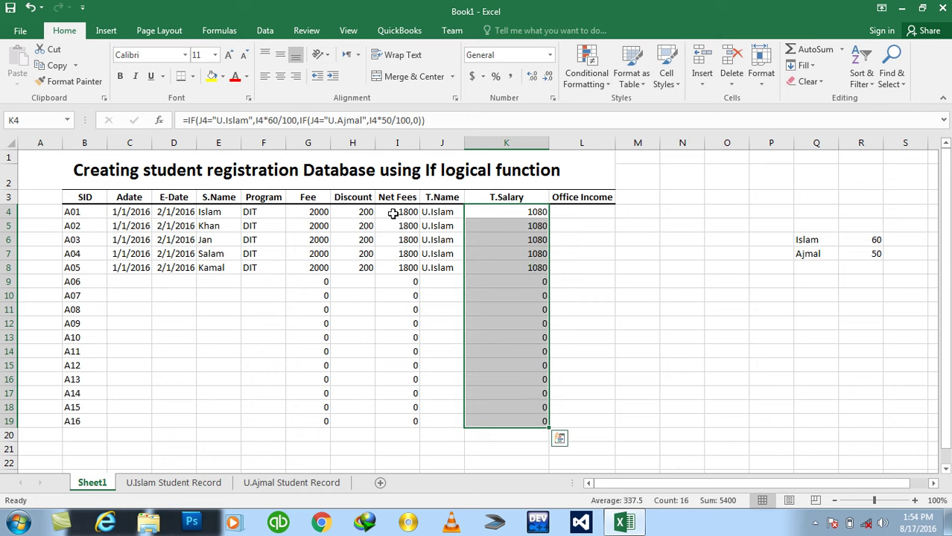
{"action": "key", "text": "Down"}
{"action": "key", "text": "Down"}
{"action": "key", "text": "Down"}
{"action": "key", "text": "Down"}
{"action": "key", "text": "Down"}
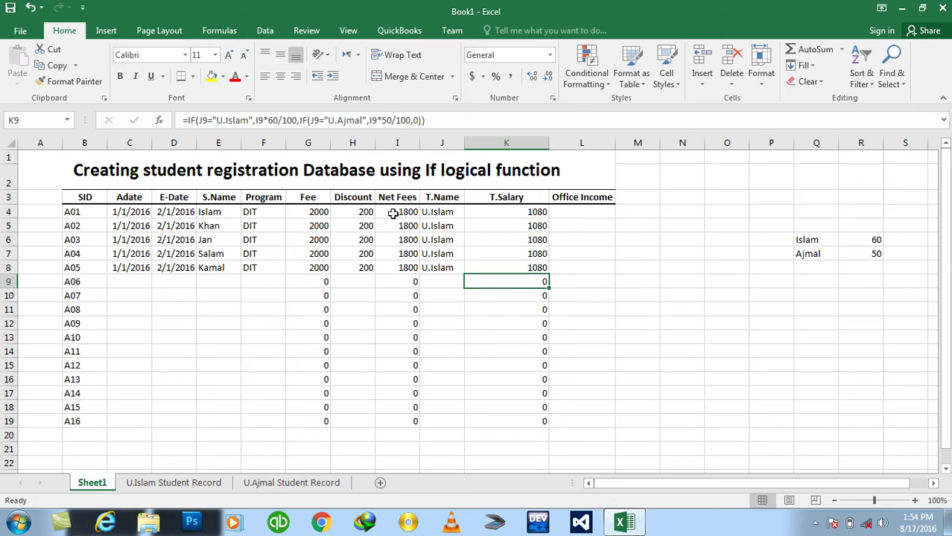
{"action": "key", "text": "Up"}
{"action": "key", "text": "Up"}
{"action": "key", "text": "Up"}
{"action": "key", "text": "Up"}
{"action": "key", "text": "Left"}
{"action": "key", "text": "Up"}
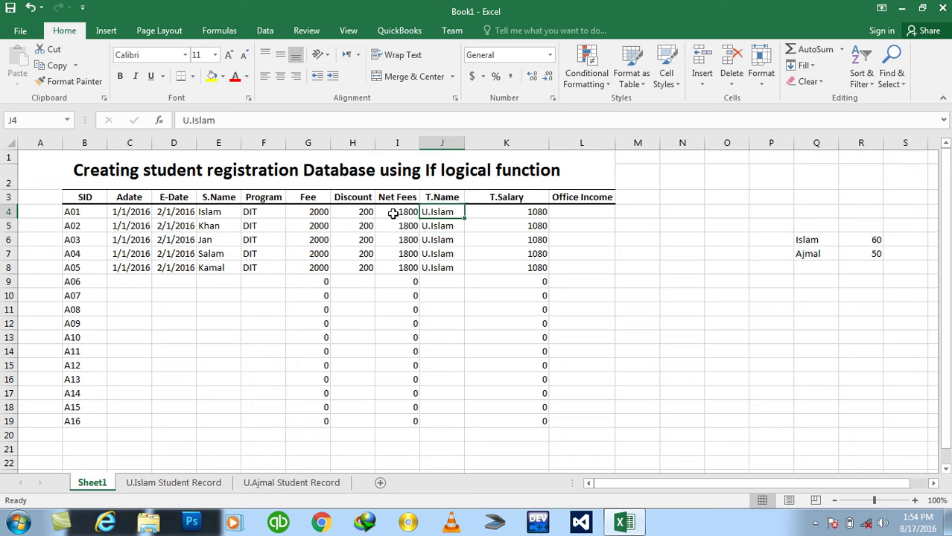
{"action": "key", "text": "shift+Down"}
{"action": "key", "text": "shift+Down"}
{"action": "key", "text": "shift+Down"}
{"action": "key", "text": "shift+Down"}
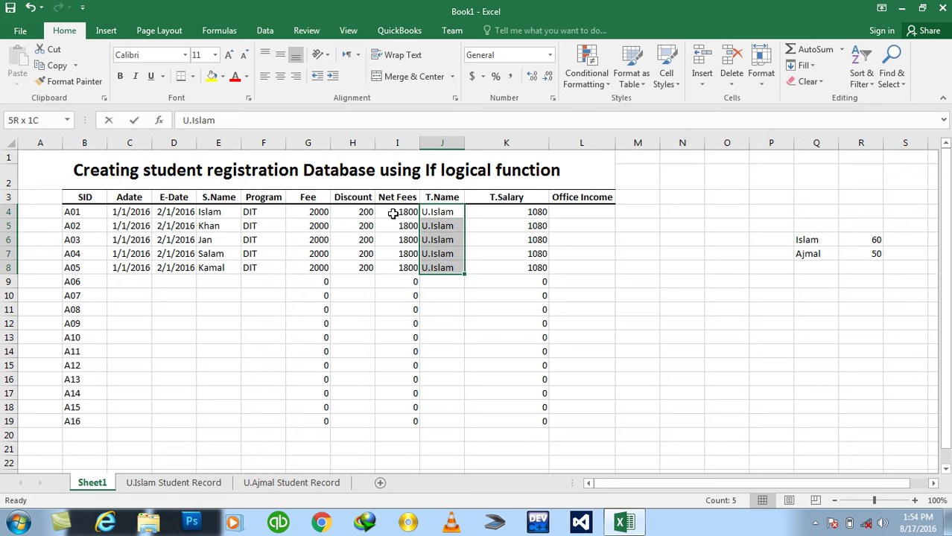
{"action": "type", "text": "U.Ajmal"}
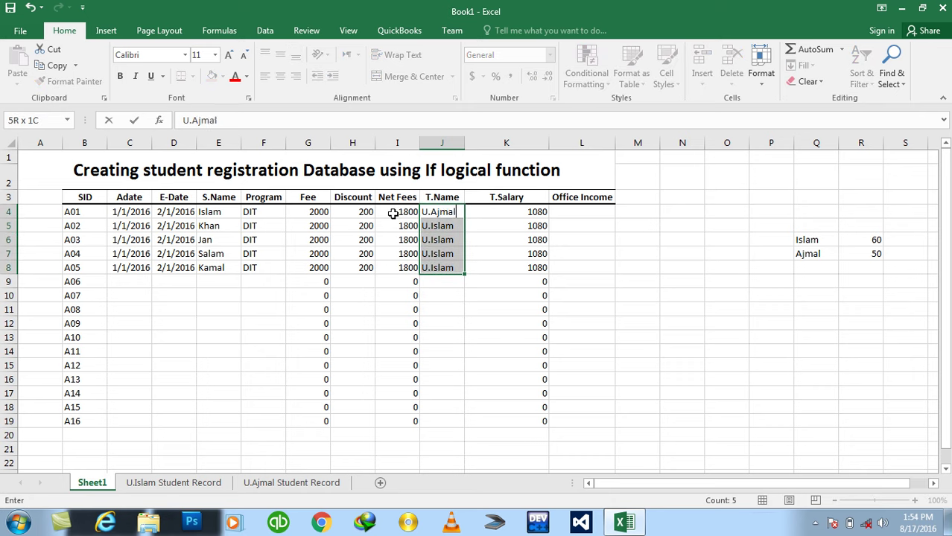
{"action": "key", "text": "ctrl+Return"}
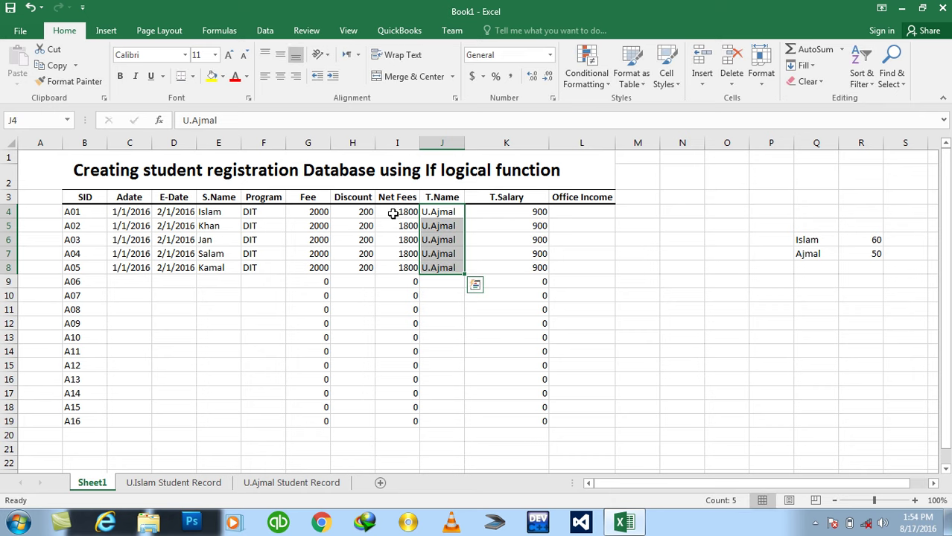
{"action": "key", "text": "ctrl+z"}
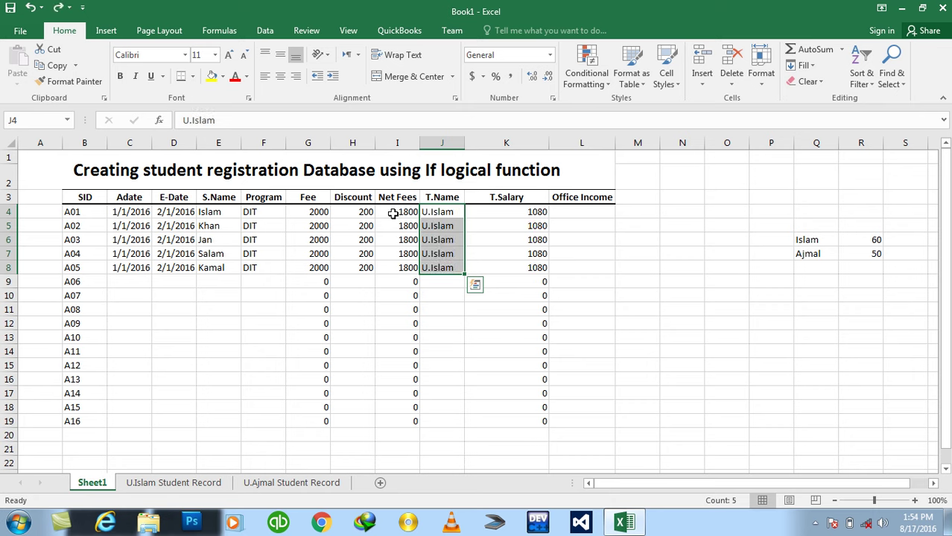
Enter the office income formula =I4-K4 in L4
{"action": "key", "text": "Right"}
{"action": "key", "text": "Right"}
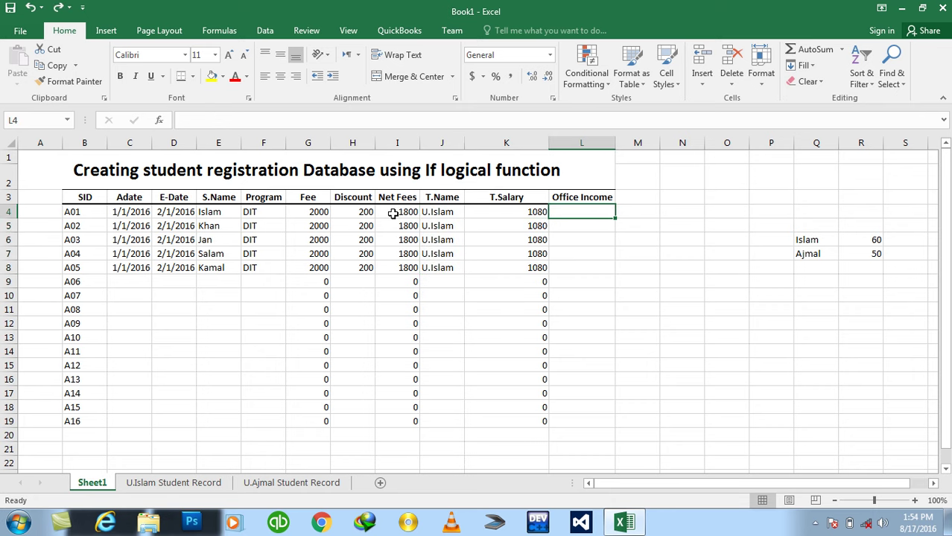
{"action": "type", "text": "="}
{"action": "left_click", "coordinate": [393, 213]}
{"action": "type", "text": "-"}
{"action": "left_click", "coordinate": [489, 212]}
{"action": "key", "text": "Return"}
Fill =I4-K4 down L4:L19, showing 720 for each registered student
{"action": "key", "text": "ctrl+Return"}
{"action": "key", "text": "shift+Down"}
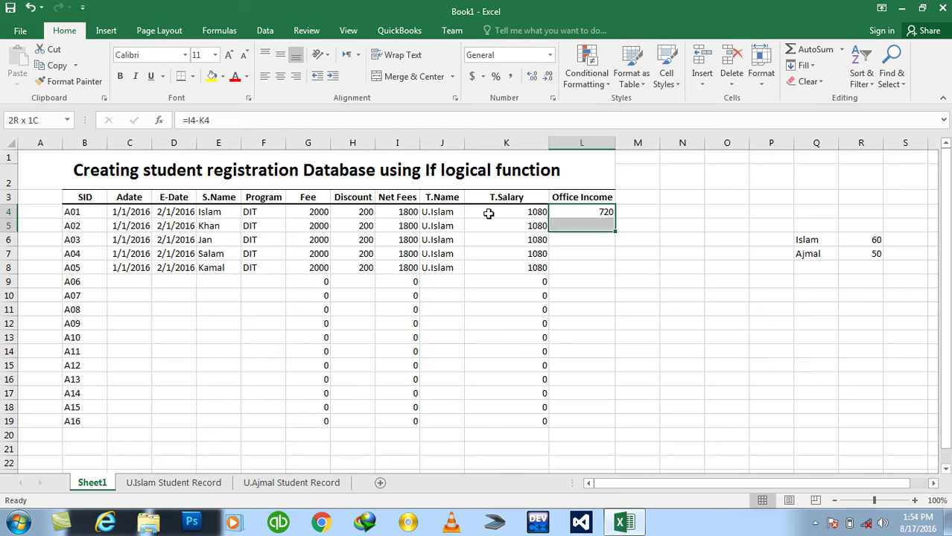
{"action": "key", "text": "shift+Down"}
{"action": "key", "text": "shift+Down"}
{"action": "key", "text": "shift+Down"}
{"action": "key", "text": "shift+Down"}
{"action": "key", "text": "shift+Down"}
{"action": "key", "text": "shift+Down"}
{"action": "key", "text": "shift+Down"}
{"action": "key", "text": "shift+Down"}
{"action": "key", "text": "shift+Down"}
{"action": "key", "text": "ctrl+d"}
{"action": "key", "text": "Down"}
{"action": "key", "text": "Down"}
{"action": "key", "text": "Down"}
{"action": "key", "text": "Down"}
{"action": "key", "text": "Down"}
{"action": "key", "text": "Down"}
{"action": "key", "text": "Down"}
{"action": "key", "text": "Down"}
{"action": "key", "text": "Down"}
{"action": "key", "text": "Left"}
{"action": "key", "text": "Left"}
{"action": "key", "text": "Left"}
{"action": "key", "text": "Left"}
{"action": "key", "text": "Left"}
{"action": "key", "text": "Left"}
{"action": "key", "text": "Left"}
{"action": "key", "text": "Down"}
{"action": "key", "text": "Right"}
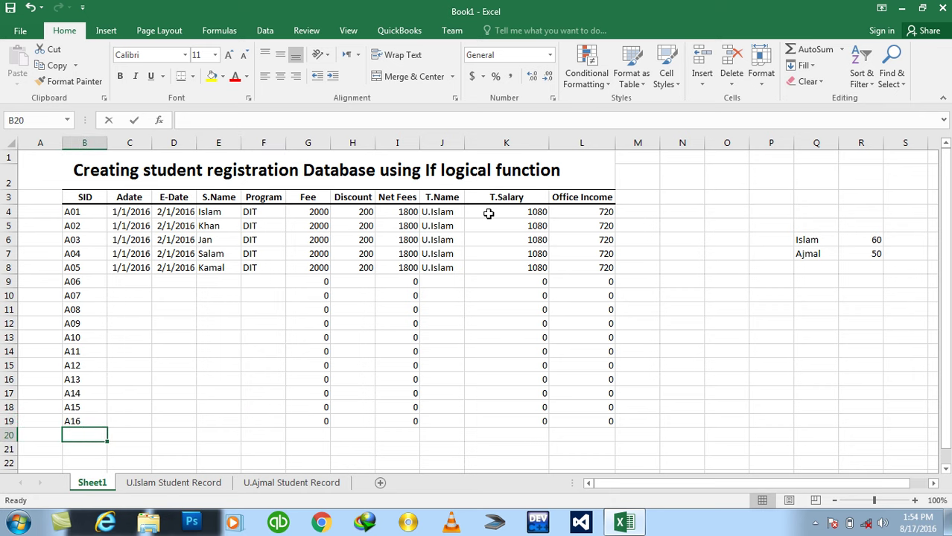
Label B20 as Total in bold
{"action": "type", "text": "Totta"}
{"action": "key", "text": "BackSpace"}
{"action": "key", "text": "BackSpace"}
{"action": "type", "text": "al"}
{"action": "key", "text": "Return"}
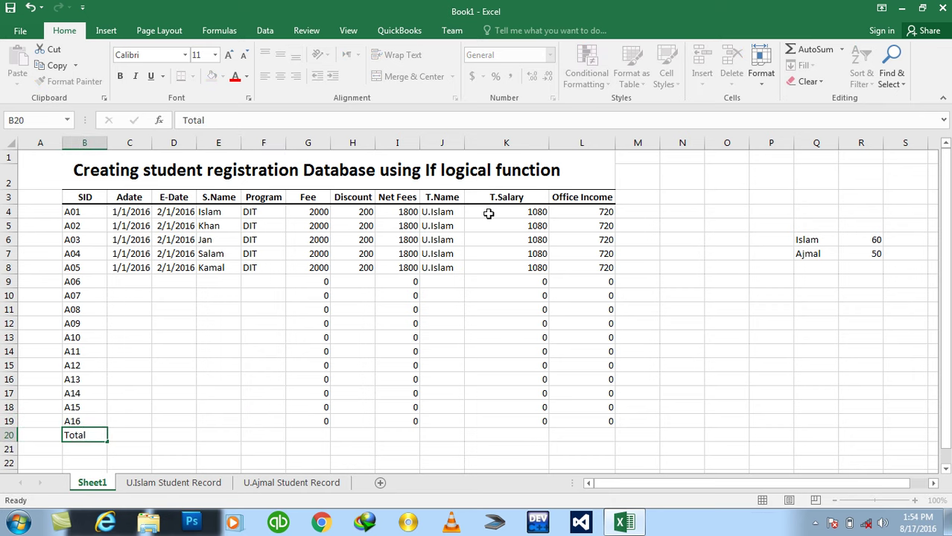
{"action": "key", "text": "Up"}
{"action": "key", "text": "ctrl+b"}
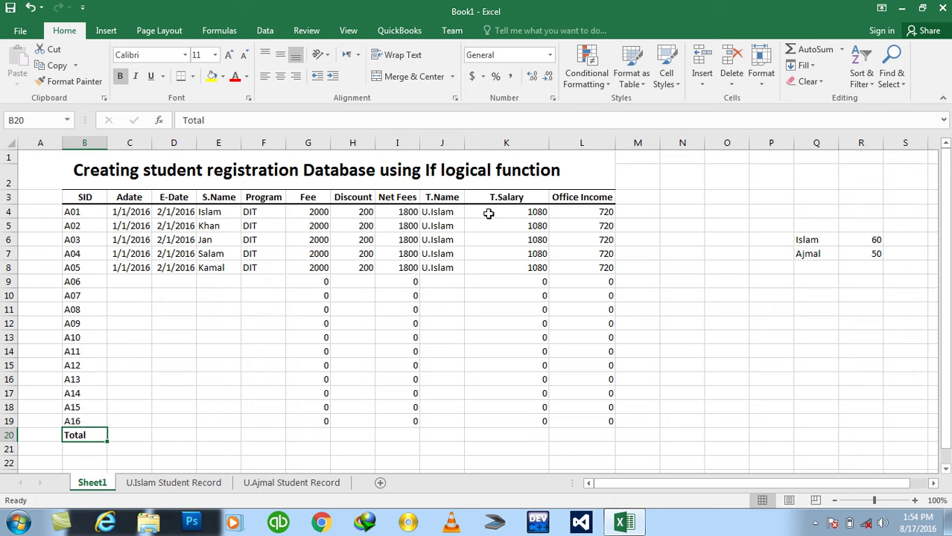
Count the students in E20 with a bold =COUNTA(E4:E19), giving 5
{"action": "key", "text": "Right"}
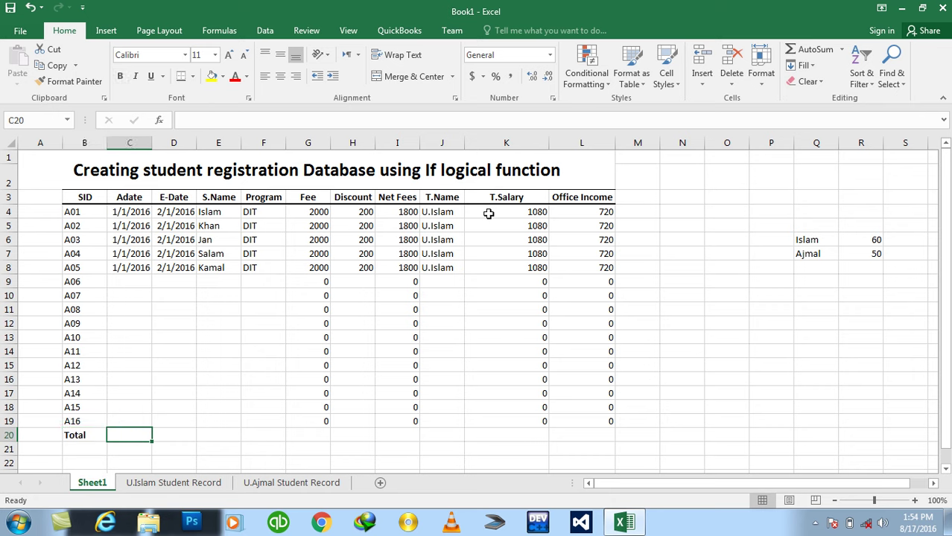
{"action": "key", "text": "Right"}
{"action": "key", "text": "Right"}
{"action": "type", "text": "=c"}
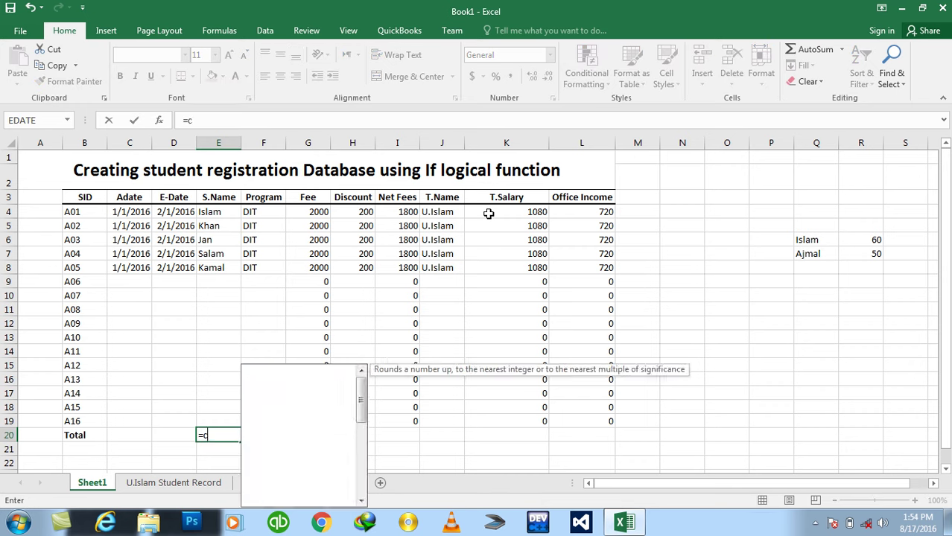
{"action": "type", "text": "ounta("}
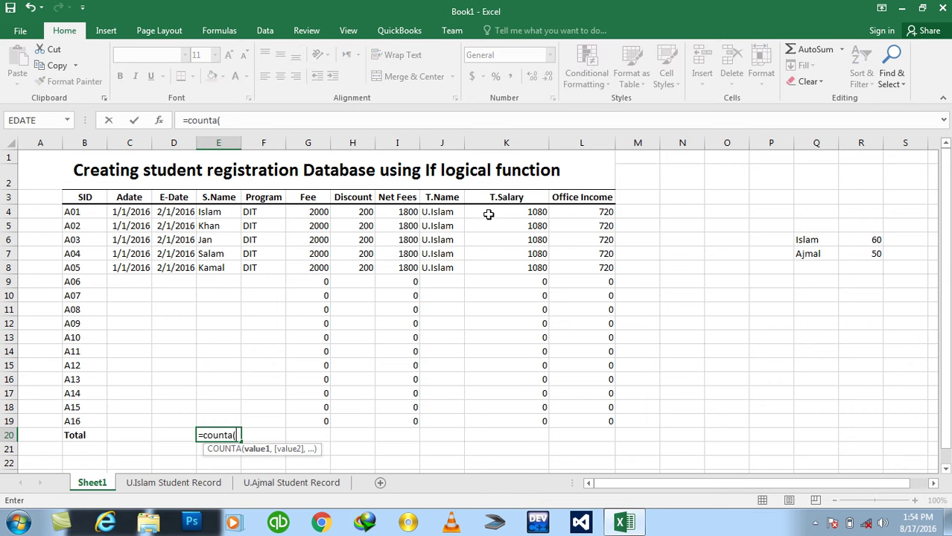
{"action": "left_click_drag", "start_coordinate": [217, 421], "coordinate": [213, 214]}
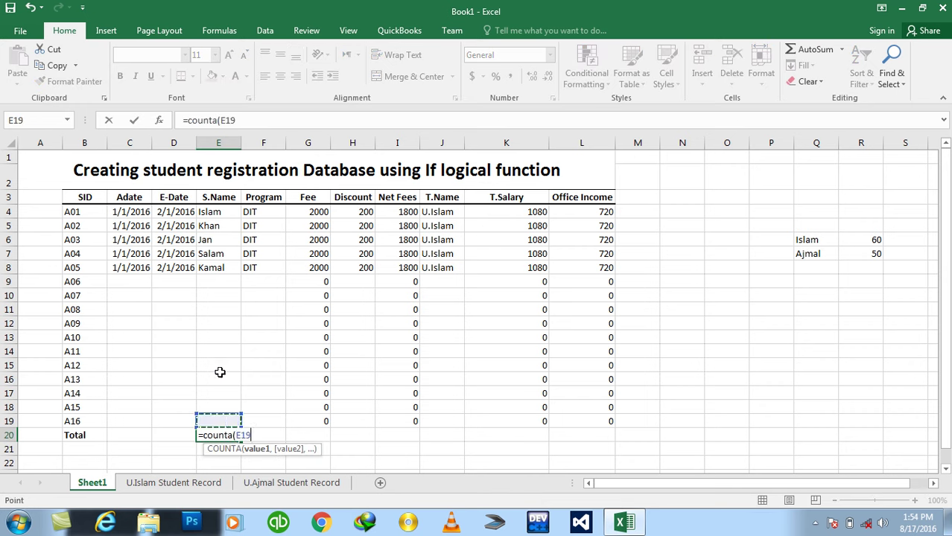
{"action": "type", "text": ")"}
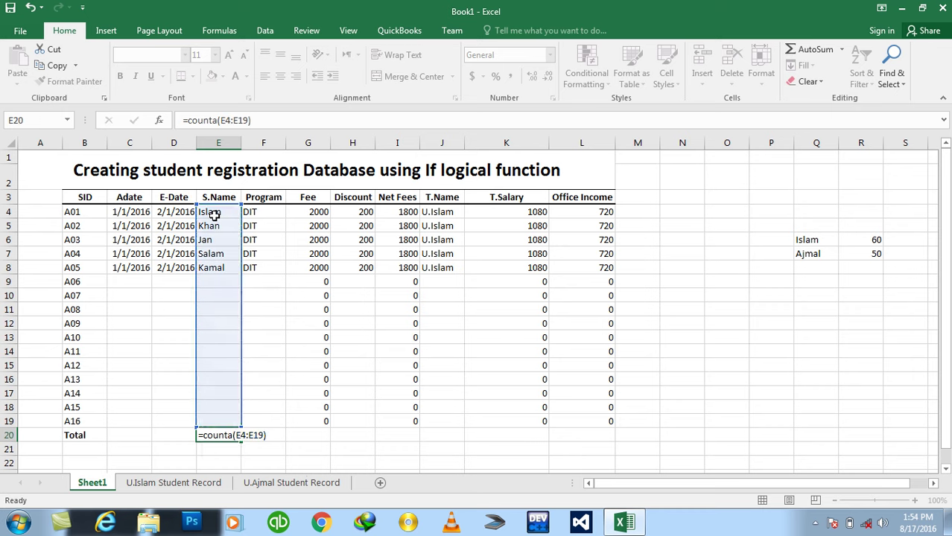
{"action": "key", "text": "Return"}
{"action": "key", "text": "ctrl+b"}
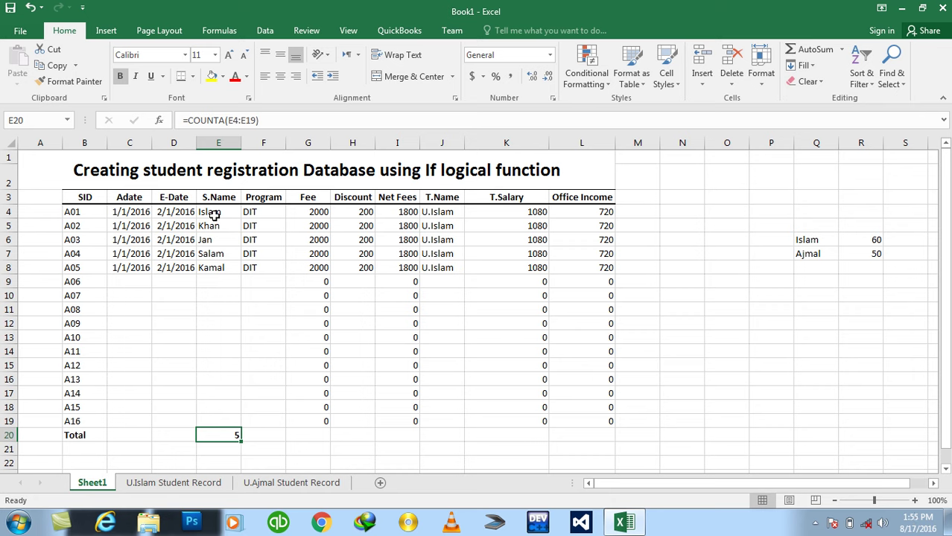
Add a bold AutoSum of Net Fees in row 20, totalling 9000
{"action": "key", "text": "Right"}
{"action": "key", "text": "Right"}
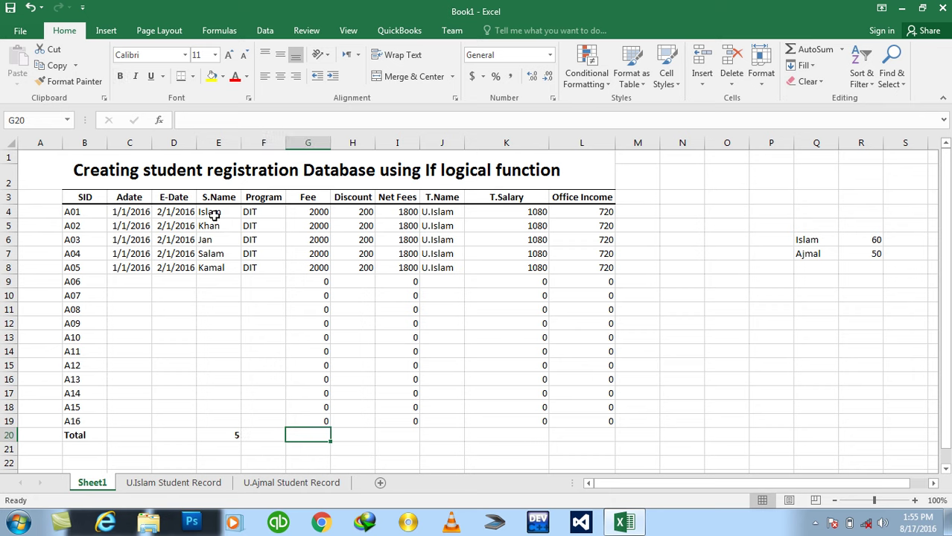
{"action": "key", "text": "Right"}
{"action": "key", "text": "Right"}
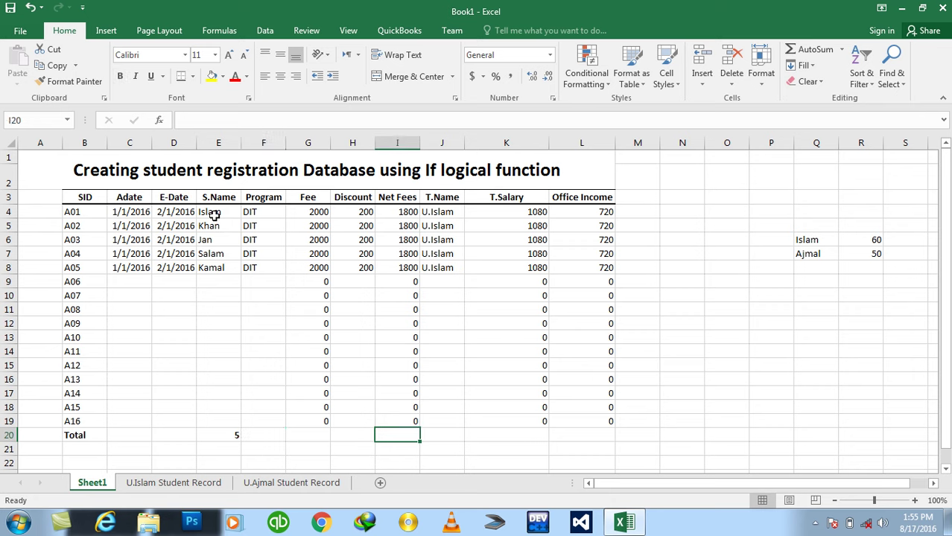
{"action": "key", "text": "alt+equal"}
{"action": "key", "text": "Return"}
{"action": "key", "text": "Up"}
{"action": "key", "text": "ctrl+b"}
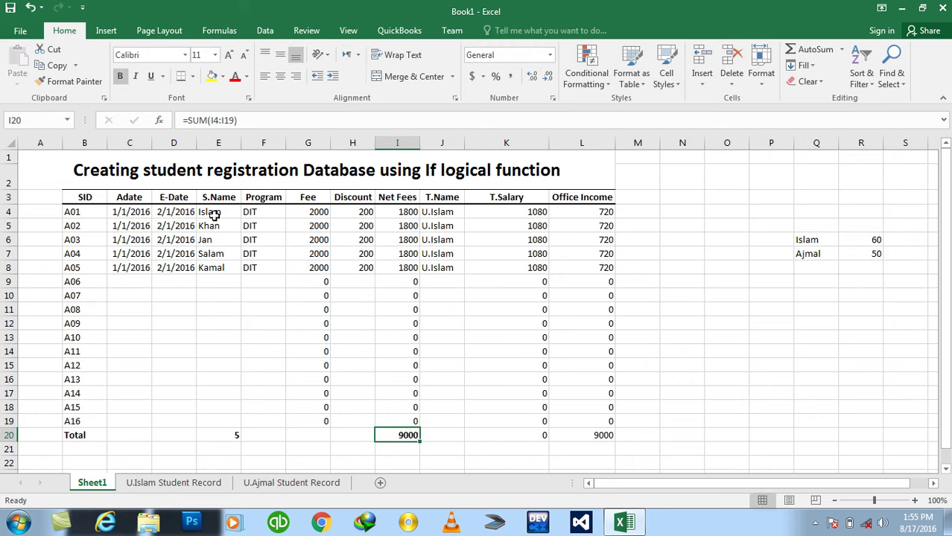
Add bold AutoSums for T.Salary (5400) and Office Income (3600) in row 20
{"action": "key", "text": "Right"}
{"action": "key", "text": "Right"}
{"action": "key", "text": "Right"}
{"action": "key", "text": "Left"}
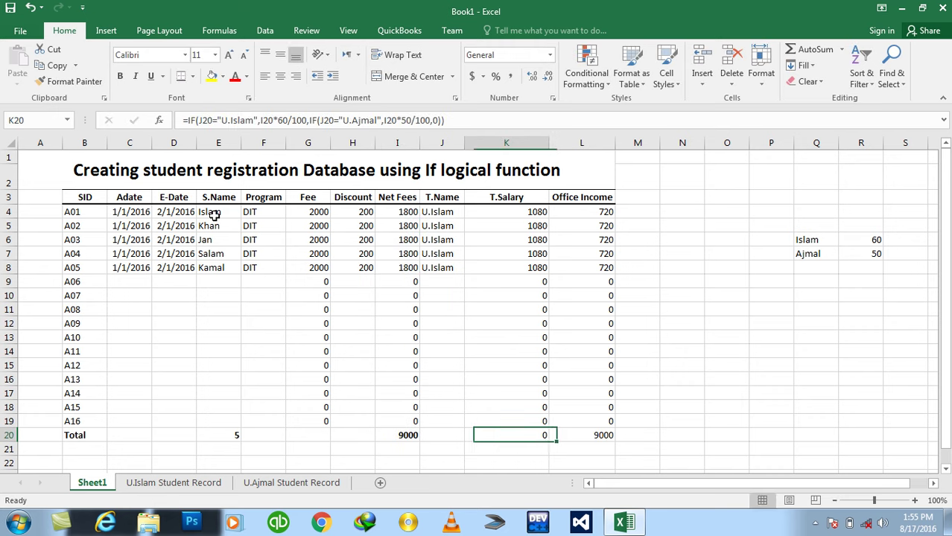
{"action": "key", "text": "alt+equal"}
{"action": "key", "text": "Return"}
{"action": "key", "text": "Up"}
{"action": "key", "text": "ctrl+b"}
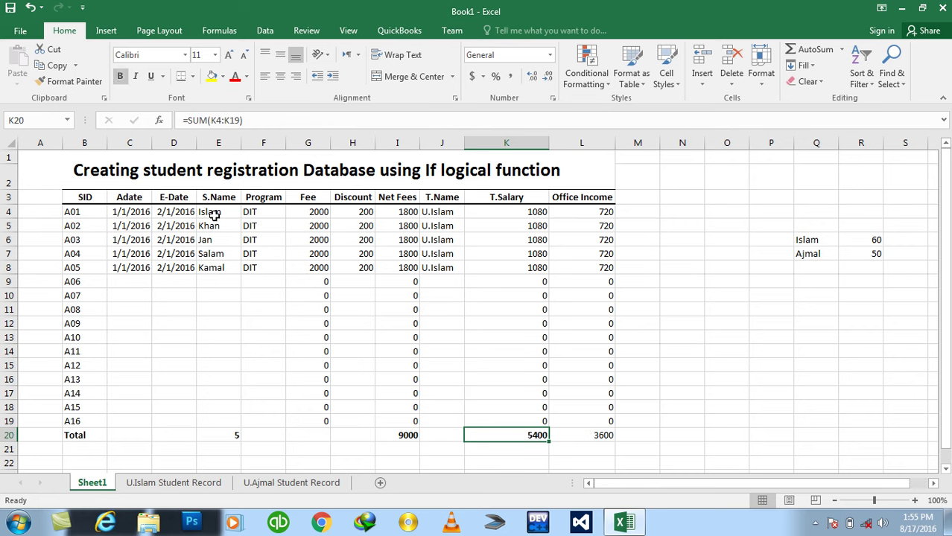
{"action": "key", "text": "Right"}
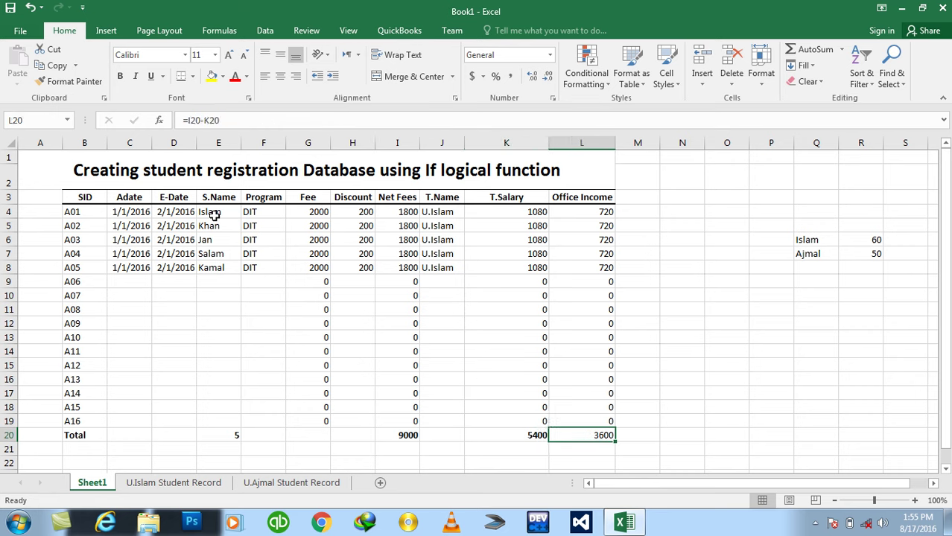
{"action": "key", "text": "alt+equal"}
{"action": "key", "text": "Return"}
{"action": "key", "text": "Up"}
{"action": "key", "text": "ctrl+b"}
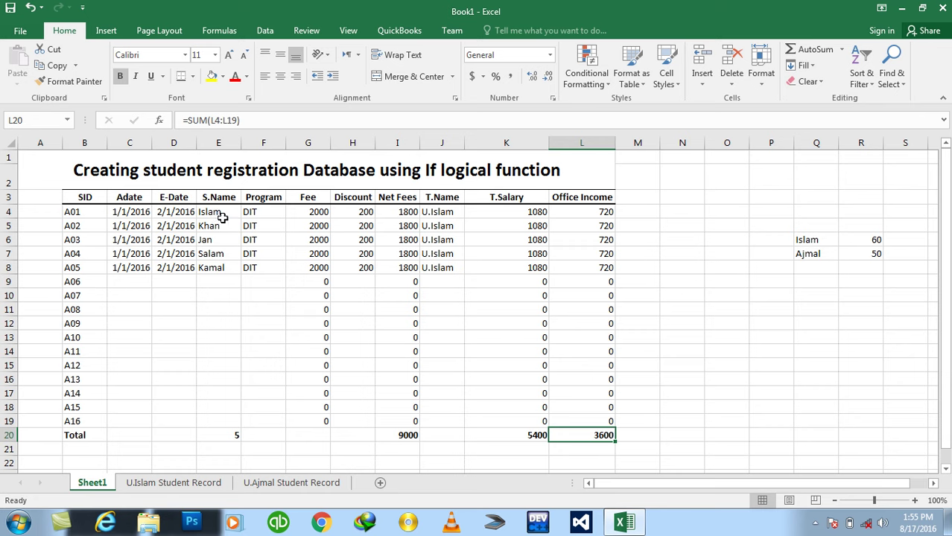
Give students A06–A12 Adate 1/1/2016 and E-Date 2/1/2016
{"action": "left_click_drag", "start_coordinate": [132, 287], "coordinate": [135, 365]}
{"action": "type", "text": "1/1/20"}
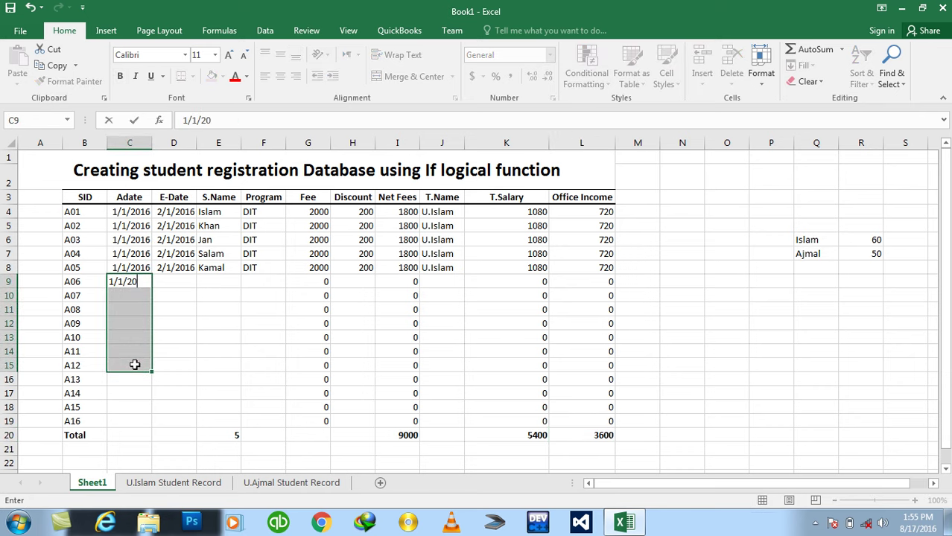
{"action": "type", "text": "16"}
{"action": "key", "text": "ctrl+Return"}
{"action": "key", "text": "Right"}
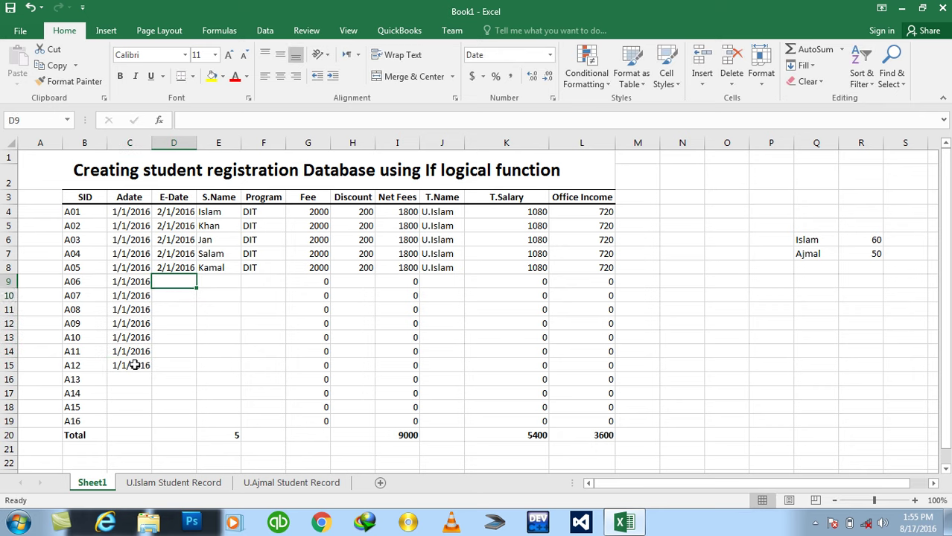
{"action": "key", "text": "shift+Down"}
{"action": "key", "text": "shift+Down"}
{"action": "key", "text": "shift+Down"}
{"action": "key", "text": "shift+Down"}
{"action": "key", "text": "shift+Down"}
{"action": "key", "text": "shift+Down"}
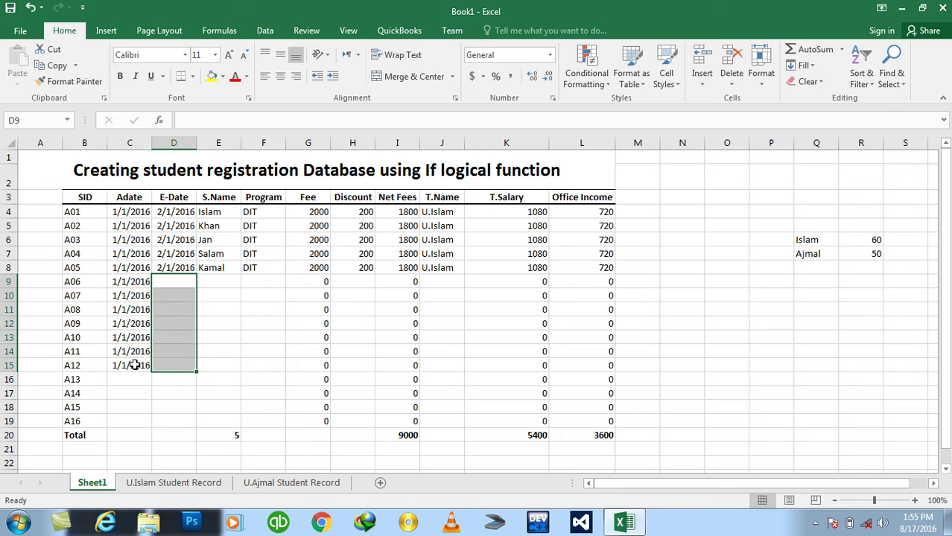
{"action": "type", "text": "2/1/2016"}
{"action": "key", "text": "ctrl+Return"}
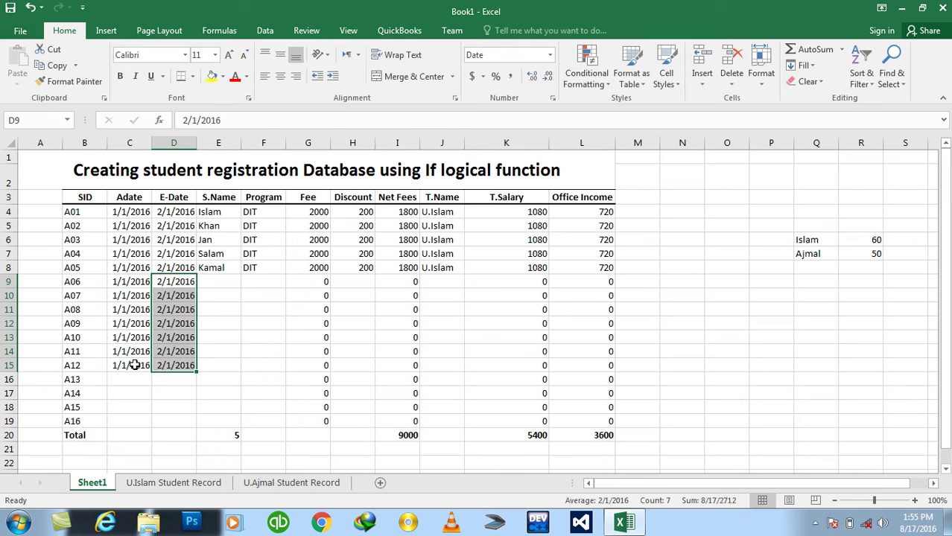
{"action": "key", "text": "Right"}
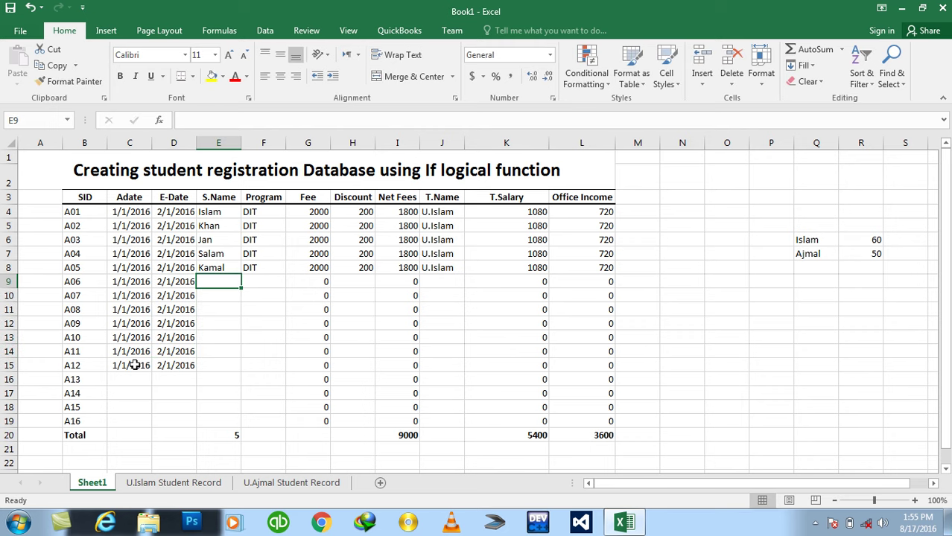
Enter student names Farid, John and Karim for A06–A08
{"action": "type", "text": "Farid"}
{"action": "key", "text": "Return"}
{"action": "type", "text": "John"}
{"action": "key", "text": "Return"}
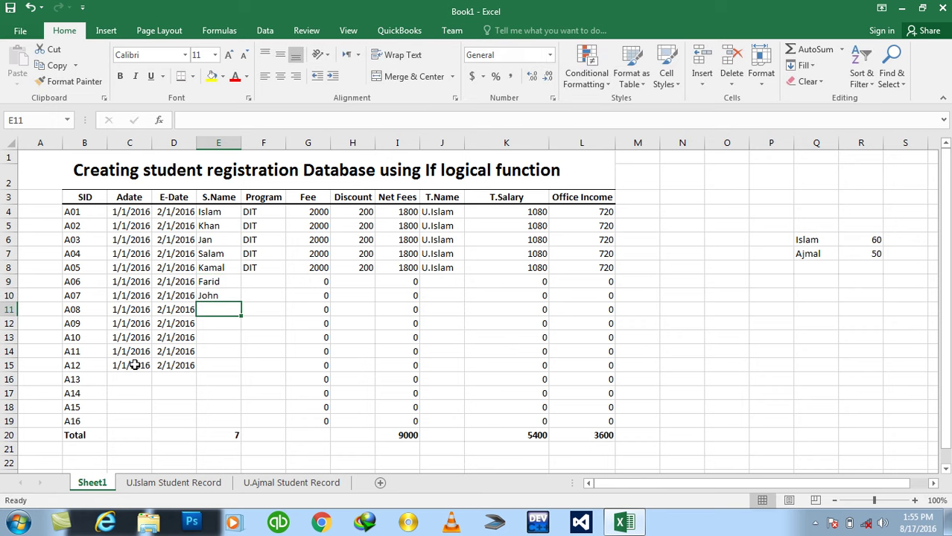
{"action": "type", "text": "Karim"}
{"action": "key", "text": "Return"}
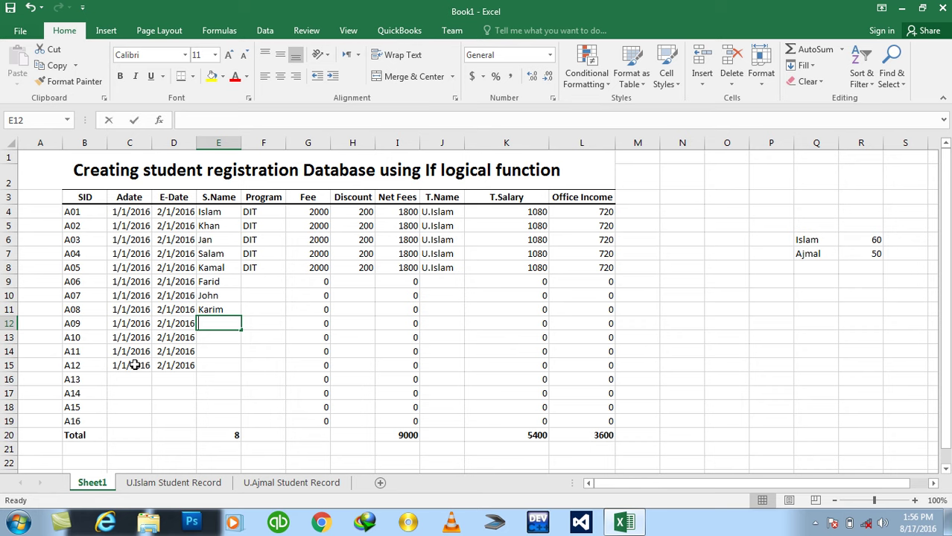
Enter student names Javid, Naeem, Mansoor and Shakil for A09–A12
{"action": "type", "text": "Jan"}
{"action": "key", "text": "BackSpace"}
{"action": "type", "text": "vide"}
{"action": "key", "text": "BackSpace"}
{"action": "key", "text": "Return"}
{"action": "type", "text": "N"}
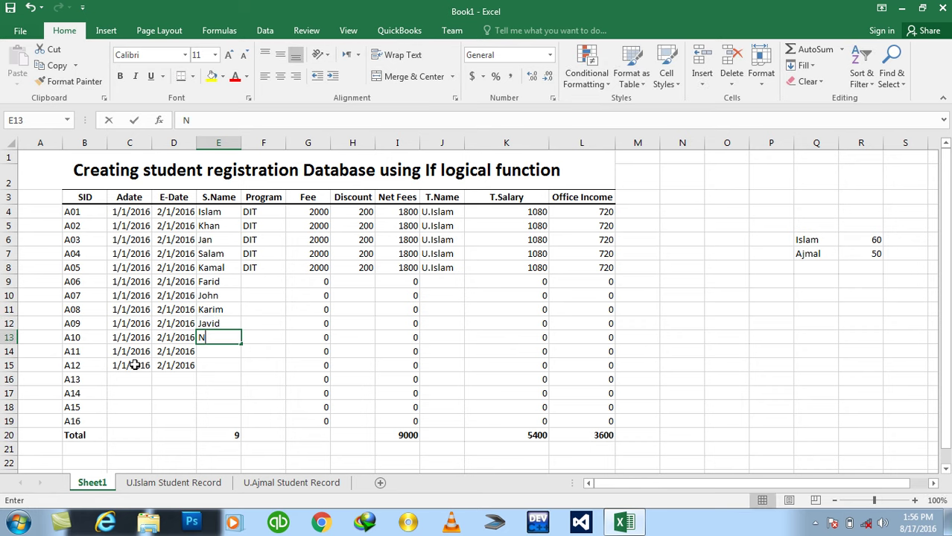
{"action": "type", "text": "aeem"}
{"action": "key", "text": "Return"}
{"action": "type", "text": "Mansoor"}
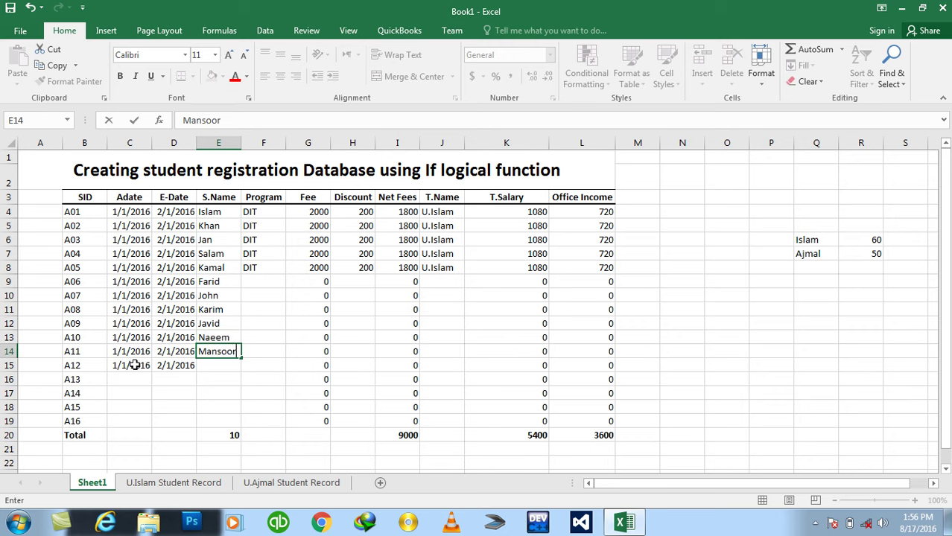
{"action": "key", "text": "Return"}
{"action": "type", "text": "Shakil"}
{"action": "key", "text": "Tab"}
Set the Program to DIT for students A06–A12
{"action": "key", "text": "shift+Up"}
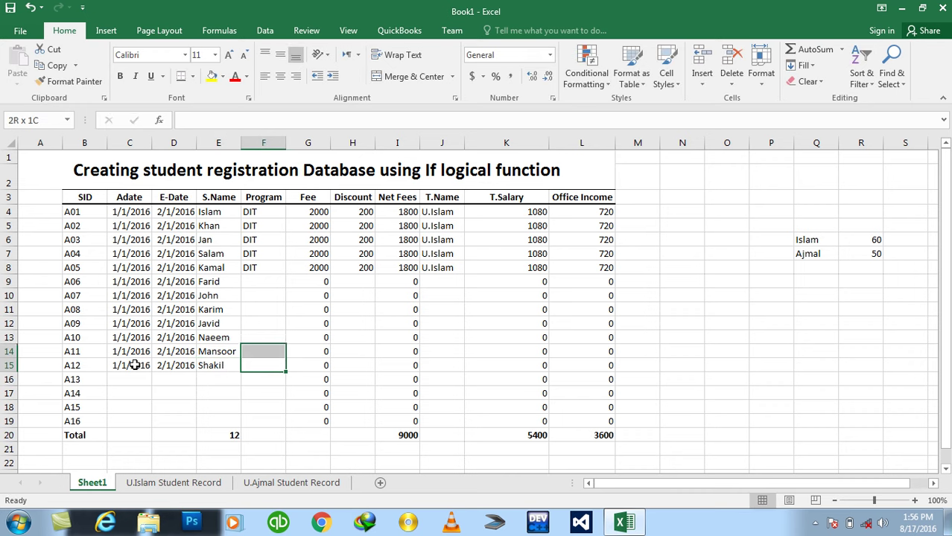
{"action": "key", "text": "shift+Up"}
{"action": "key", "text": "shift+Up"}
{"action": "key", "text": "shift+Up"}
{"action": "key", "text": "shift+Up"}
{"action": "key", "text": "shift+Up"}
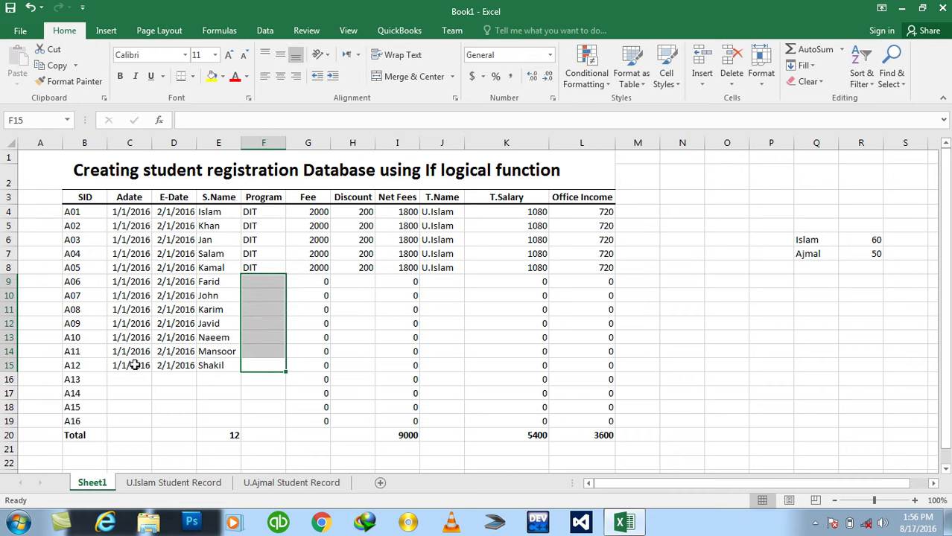
{"action": "type", "text": "DIT"}
{"action": "key", "text": "ctrl+Return"}
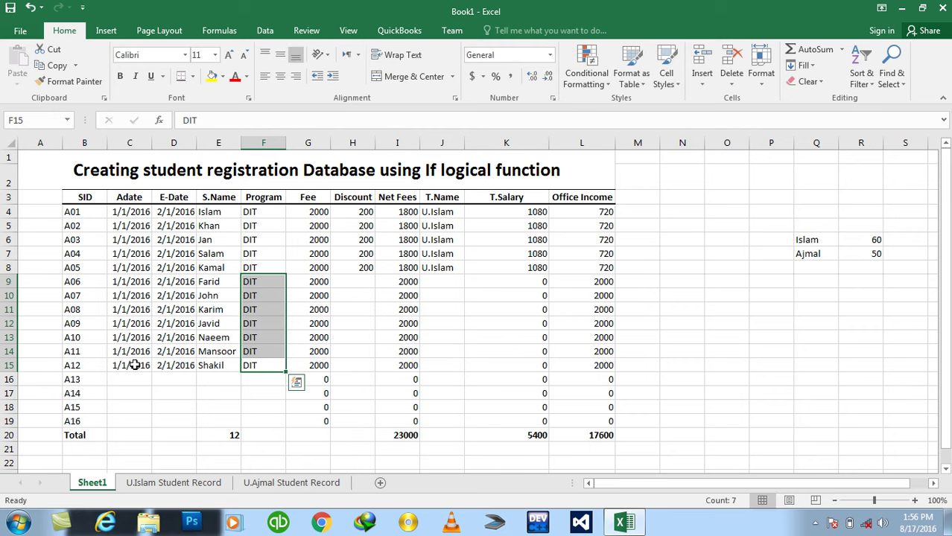
{"action": "key", "text": "Right"}
{"action": "key", "text": "Right"}
Clear the 200 discounts of students A01–A05
{"action": "key", "text": "shift+Up"}
{"action": "key", "text": "shift+Up"}
{"action": "key", "text": "shift+Up"}
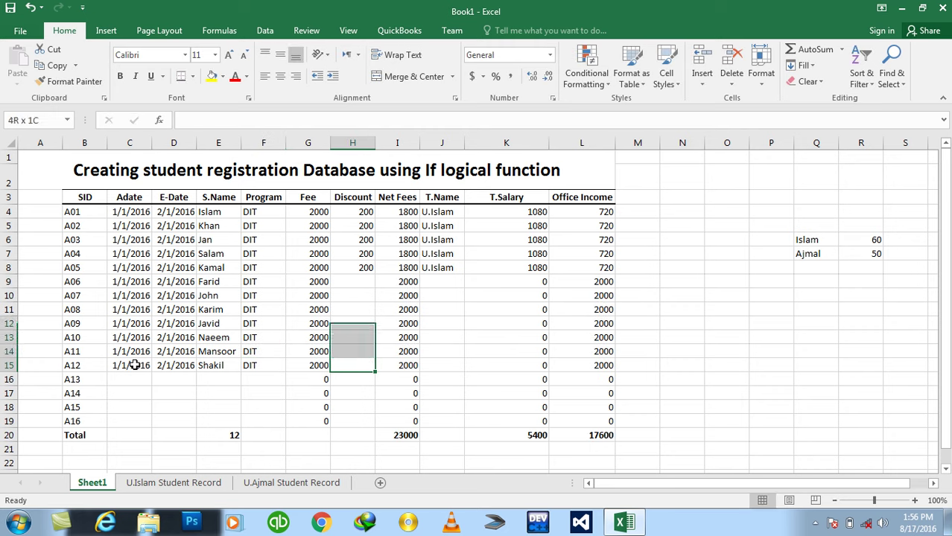
{"action": "key", "text": "shift+Up"}
{"action": "key", "text": "shift+Up"}
{"action": "key", "text": "shift+Up"}
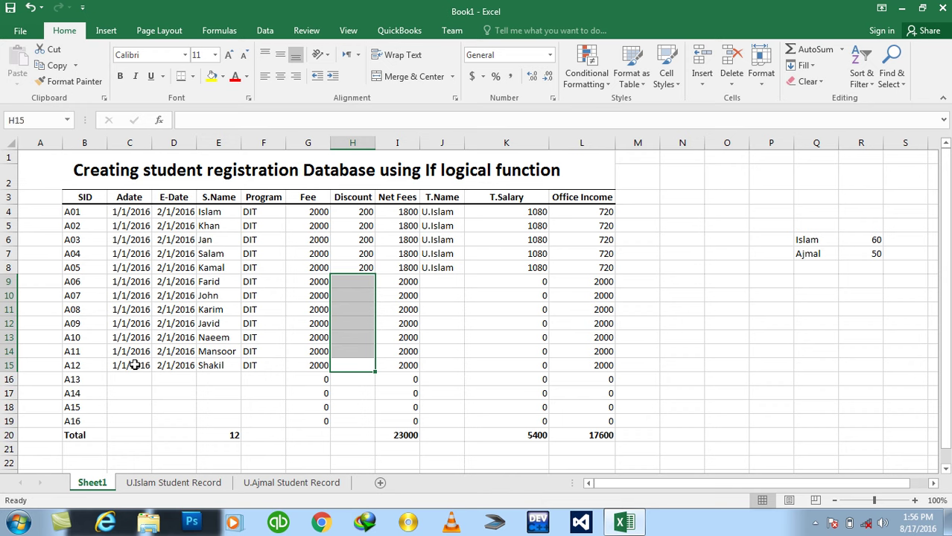
{"action": "key", "text": "Down"}
{"action": "key", "text": "Right"}
{"action": "key", "text": "Up"}
{"action": "key", "text": "Up"}
{"action": "key", "text": "Up"}
{"action": "key", "text": "Up"}
{"action": "key", "text": "Up"}
{"action": "key", "text": "Up"}
{"action": "key", "text": "Up"}
{"action": "key", "text": "Up"}
{"action": "key", "text": "Left"}
{"action": "key", "text": "Up"}
{"action": "key", "text": "Up"}
{"action": "key", "text": "Up"}
{"action": "key", "text": "Up"}
{"action": "key", "text": "shift+Down"}
{"action": "key", "text": "shift+Down"}
{"action": "key", "text": "shift+Down"}
{"action": "key", "text": "shift+Down"}
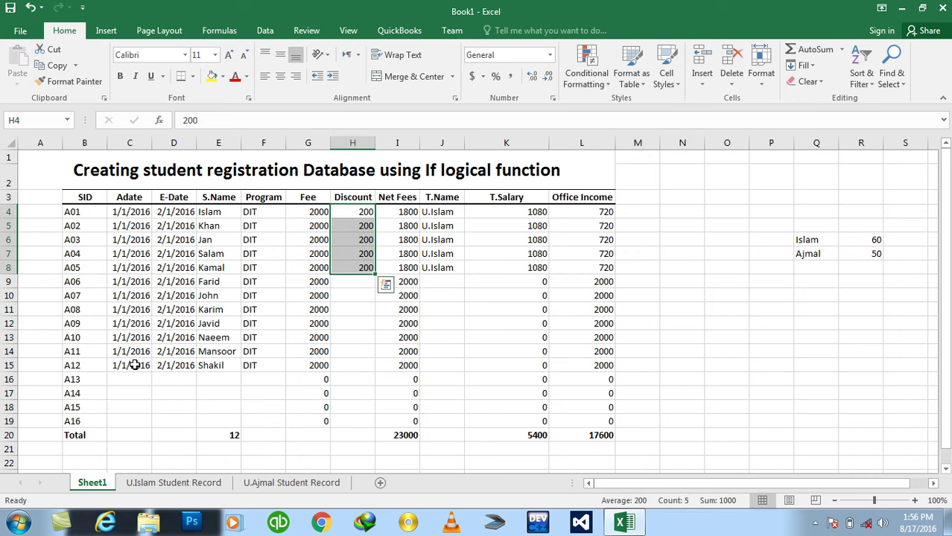
{"action": "key", "text": "Delete"}
{"action": "key", "text": "Right"}
{"action": "key", "text": "Right"}
{"action": "key", "text": "Down"}
{"action": "key", "text": "Down"}
{"action": "key", "text": "Down"}
{"action": "key", "text": "Down"}
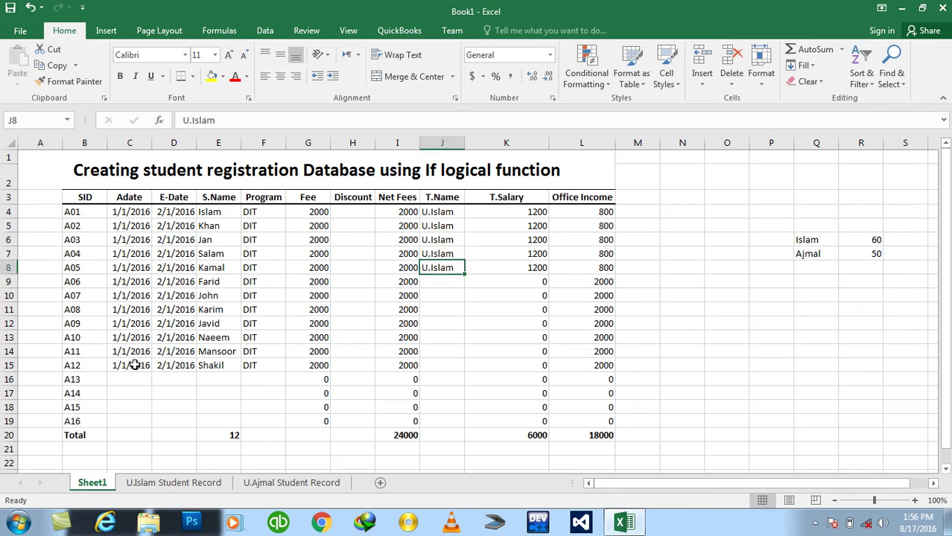
{"action": "key", "text": "Down"}
{"action": "key", "text": "shift+Down"}
{"action": "key", "text": "shift+Down"}
{"action": "key", "text": "shift+Down"}
{"action": "key", "text": "shift+Down"}
{"action": "key", "text": "shift+Down"}
{"action": "key", "text": "shift+Down"}
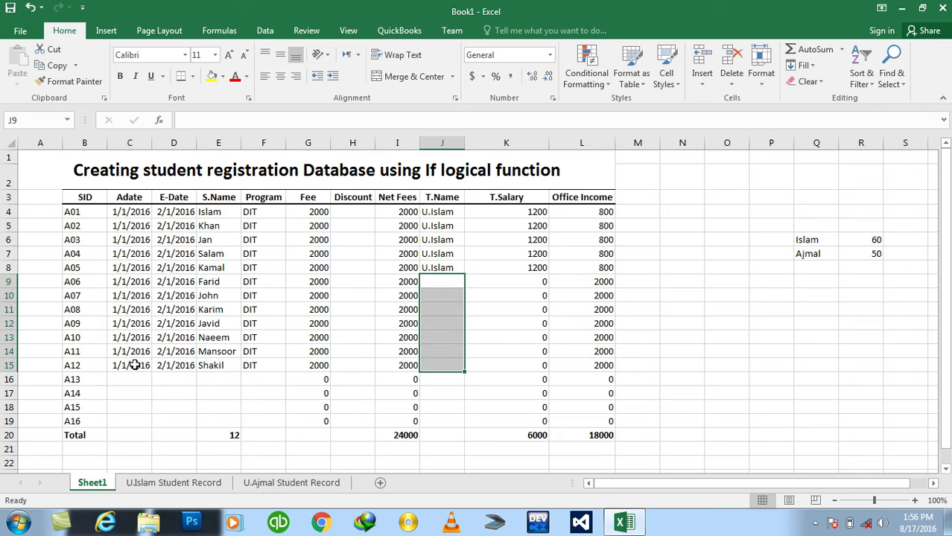
{"action": "type", "text": "U.Ajmal"}
{"action": "key", "text": "ctrl+Return"}
{"action": "key", "text": "Right"}
{"action": "key", "text": "Right"}
{"action": "key", "text": "Down"}
{"action": "key", "text": "Left"}
{"action": "key", "text": "Left"}
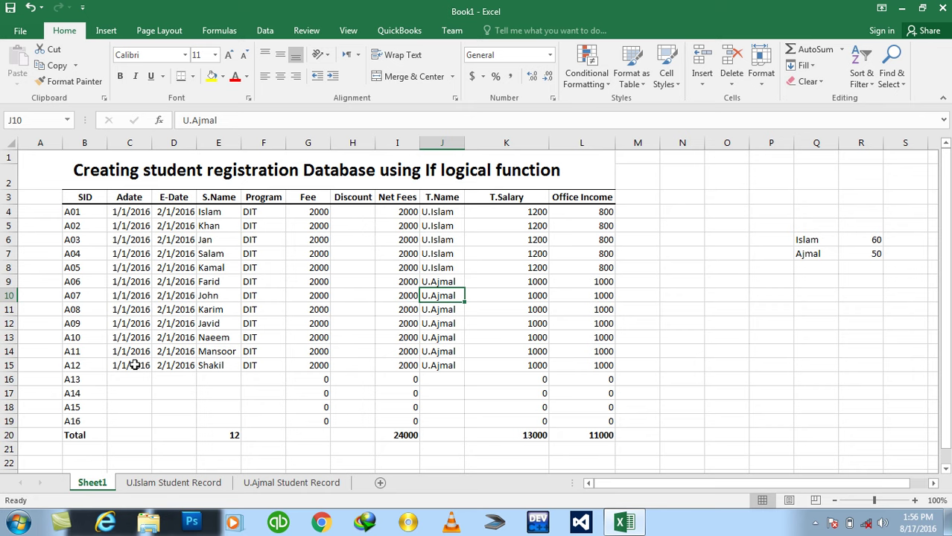
{"action": "key", "text": "Down"}
{"action": "key", "text": "Up"}
{"action": "key", "text": "Up"}
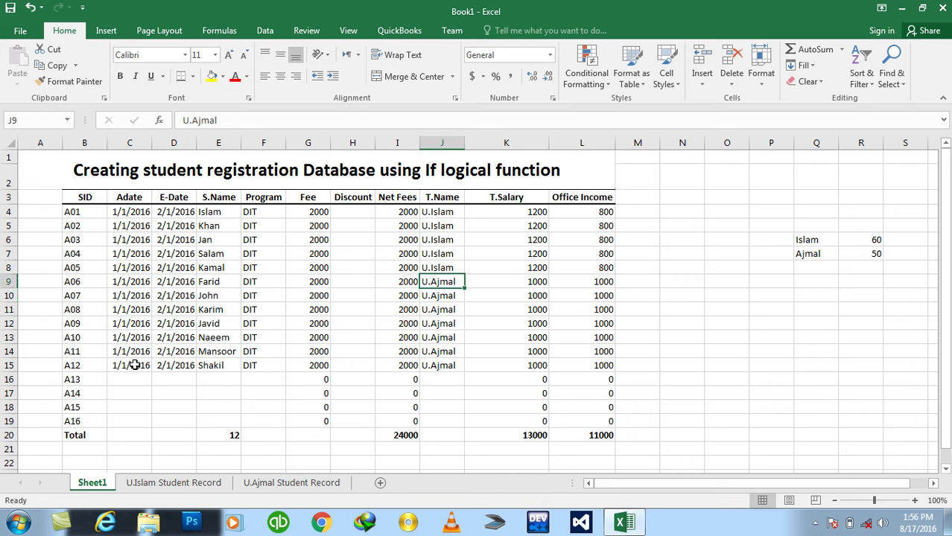
{"action": "key", "text": "Right"}
{"action": "key", "text": "Right"}
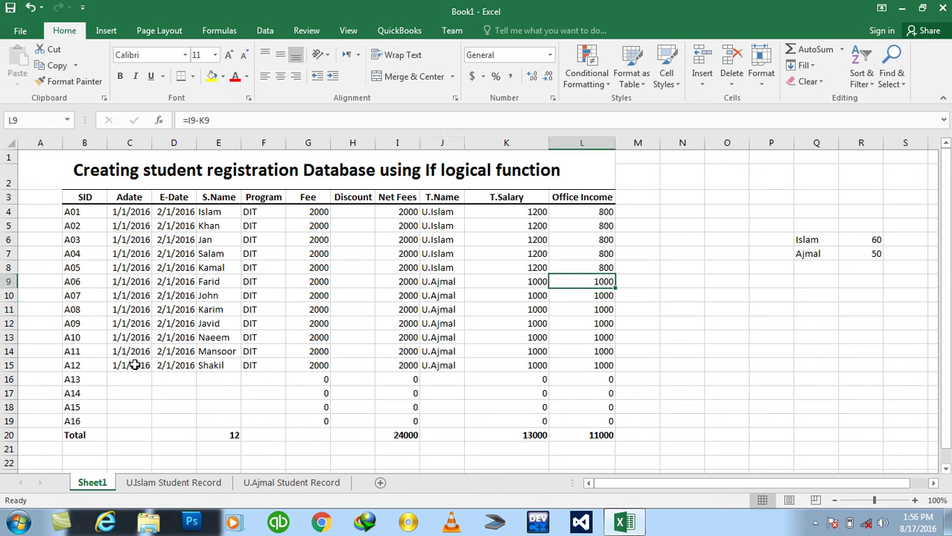
{"action": "key", "text": "Left"}
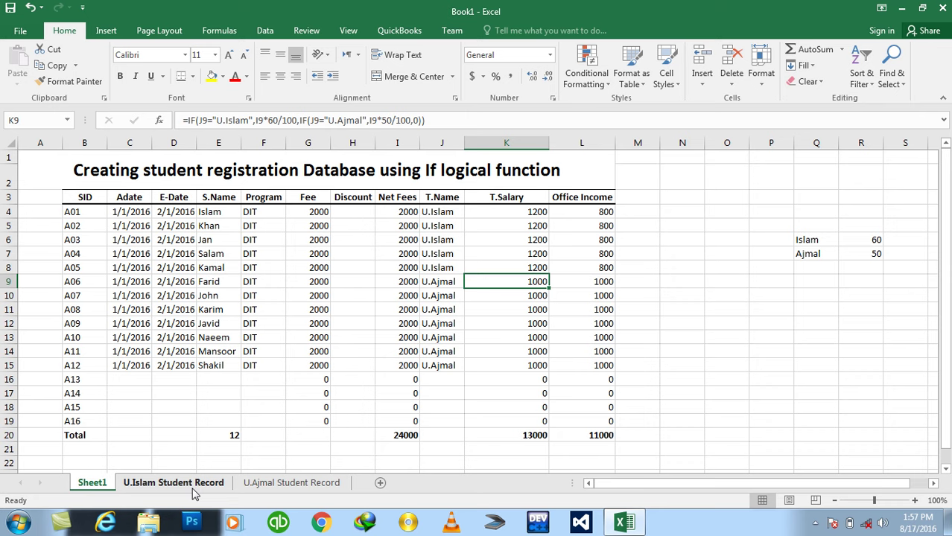
{"action": "left_click", "coordinate": [97, 167]}
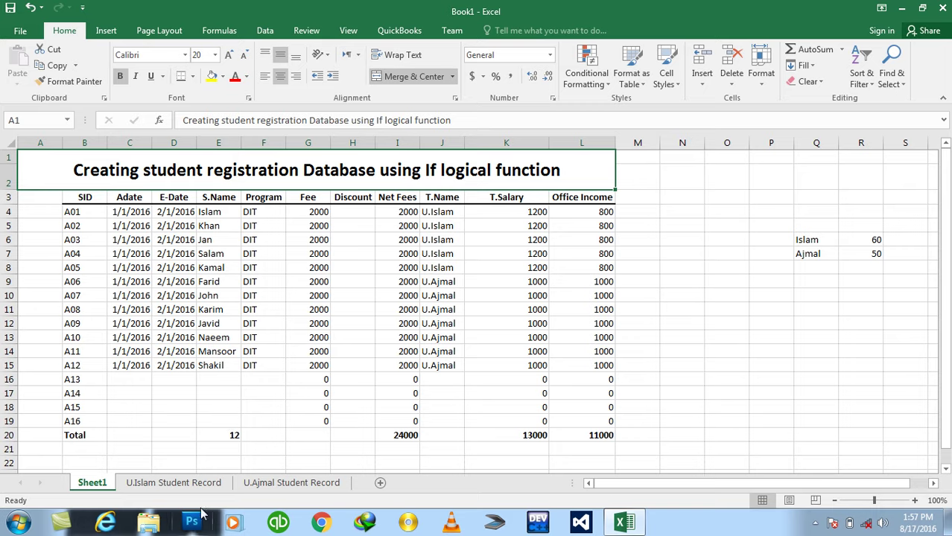
{"action": "left_click", "coordinate": [194, 484]}
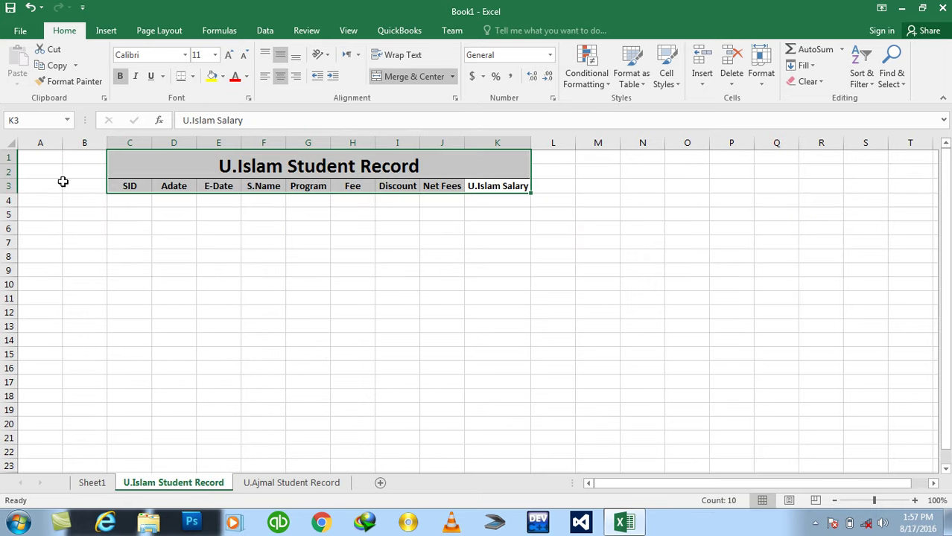
{"action": "left_click", "coordinate": [119, 187]}
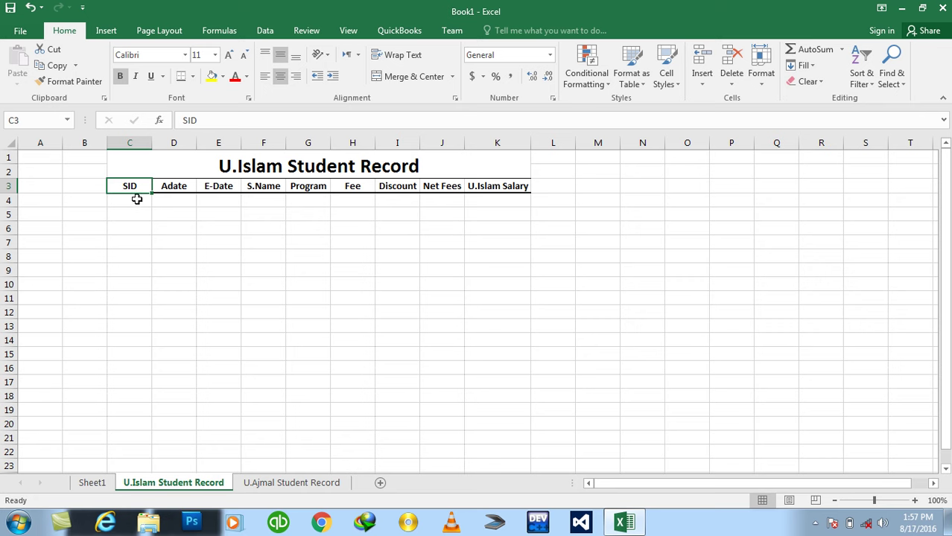
{"action": "left_click", "coordinate": [172, 212]}
{"action": "left_click_drag", "start_coordinate": [172, 209], "coordinate": [307, 192]}
{"action": "key", "text": "Escape"}
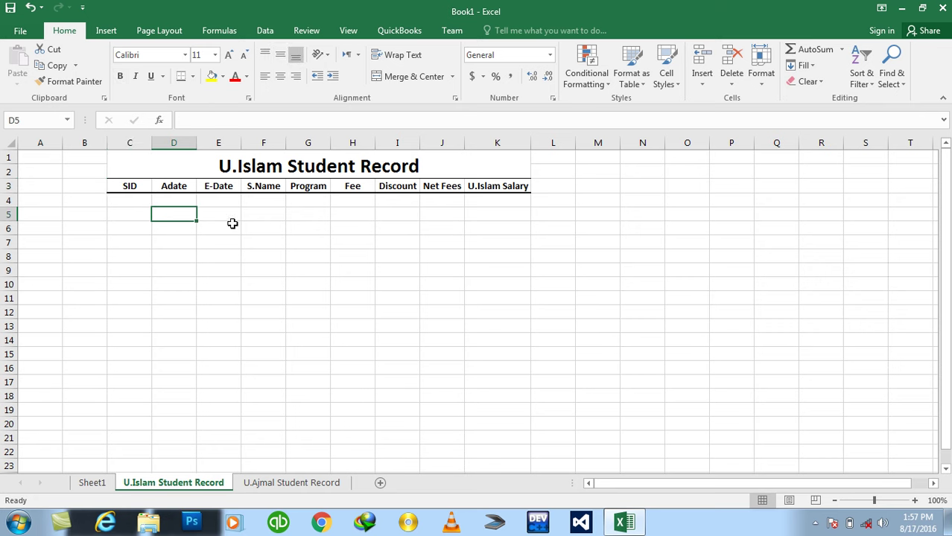
{"action": "left_click", "coordinate": [137, 200]}
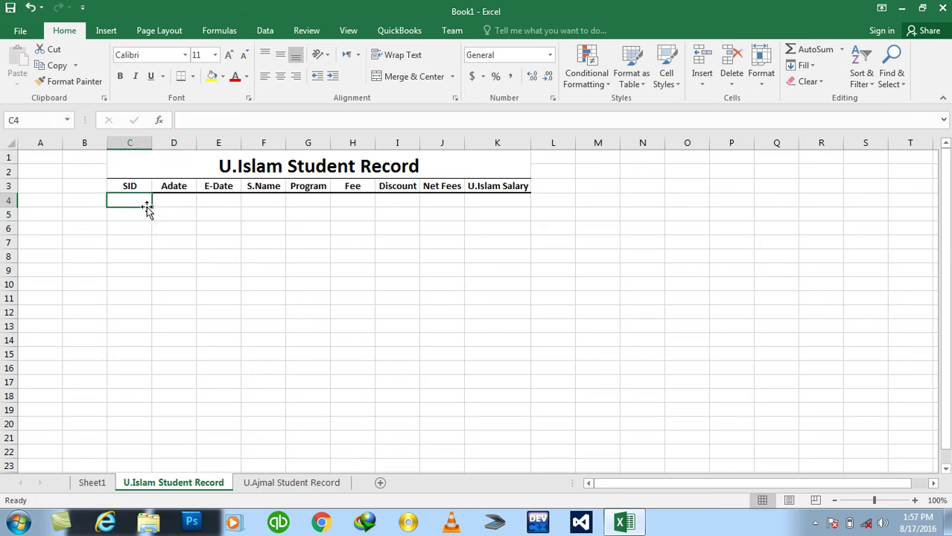
Begin the formula =IF(Sheet1!J4="U.Islam",Sheet1!B4, using Sheet1's teacher and SID cells
{"action": "type", "text": "="}
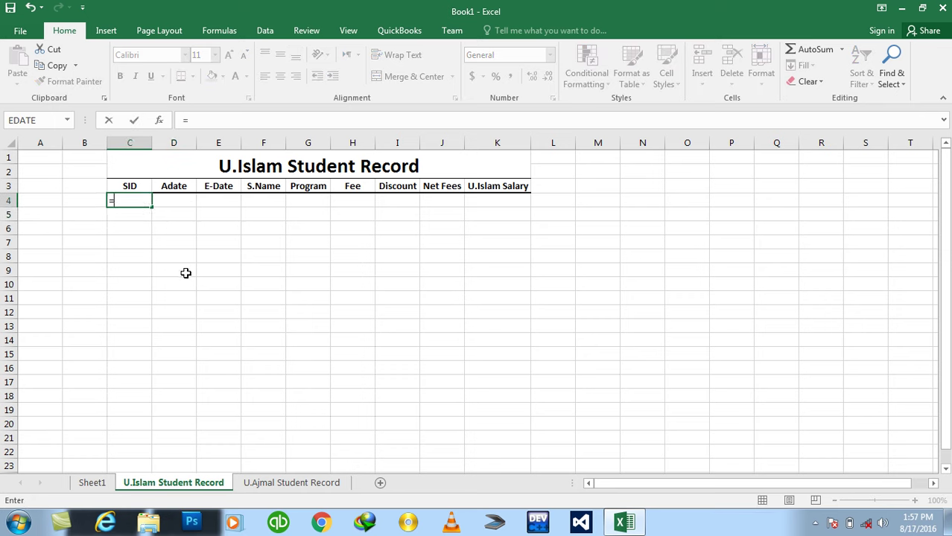
{"action": "type", "text": "if("}
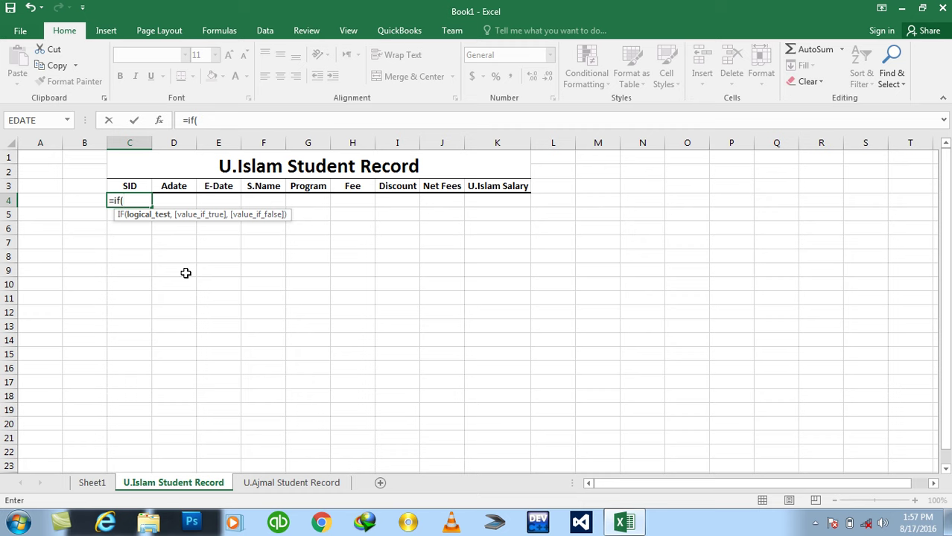
{"action": "left_click", "coordinate": [94, 482]}
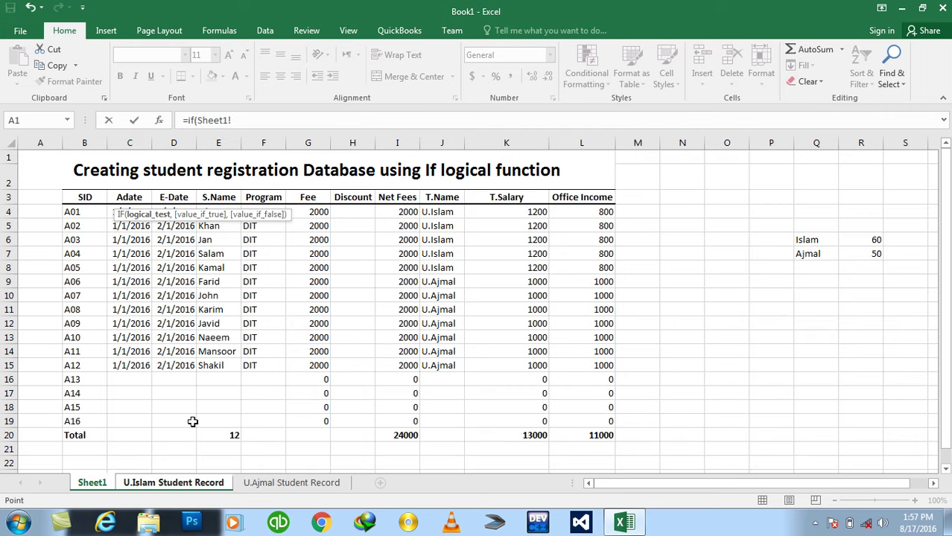
{"action": "left_click", "coordinate": [444, 212]}
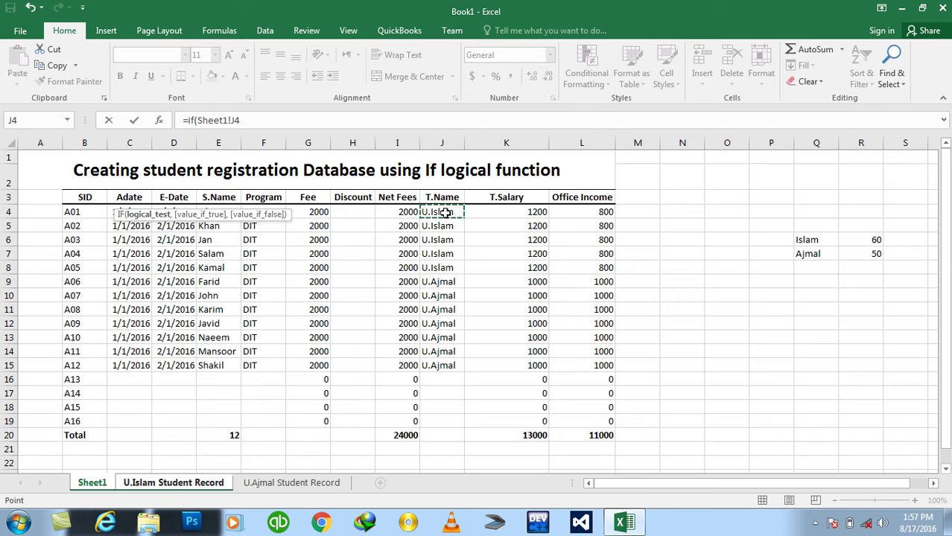
{"action": "type", "text": "=\"U."}
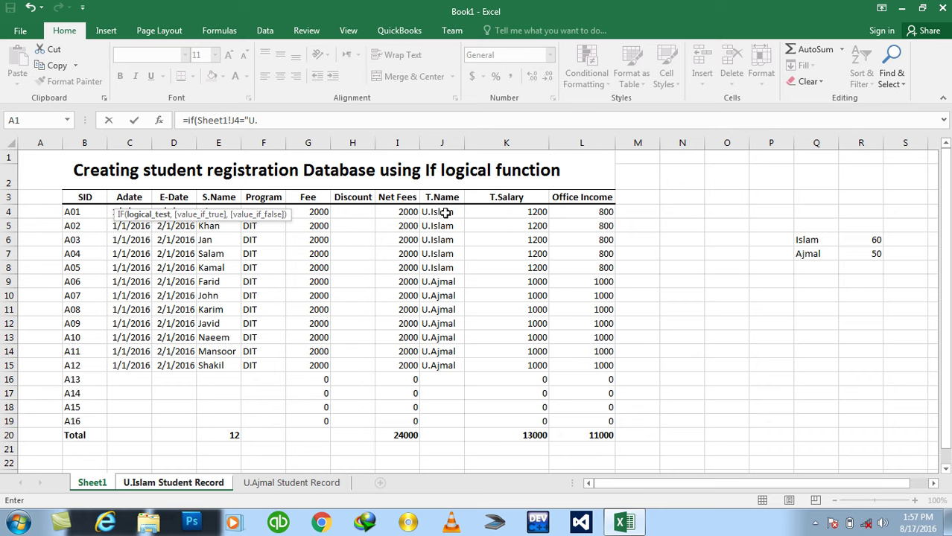
{"action": "type", "text": "Islam"}
{"action": "type", "text": ","}
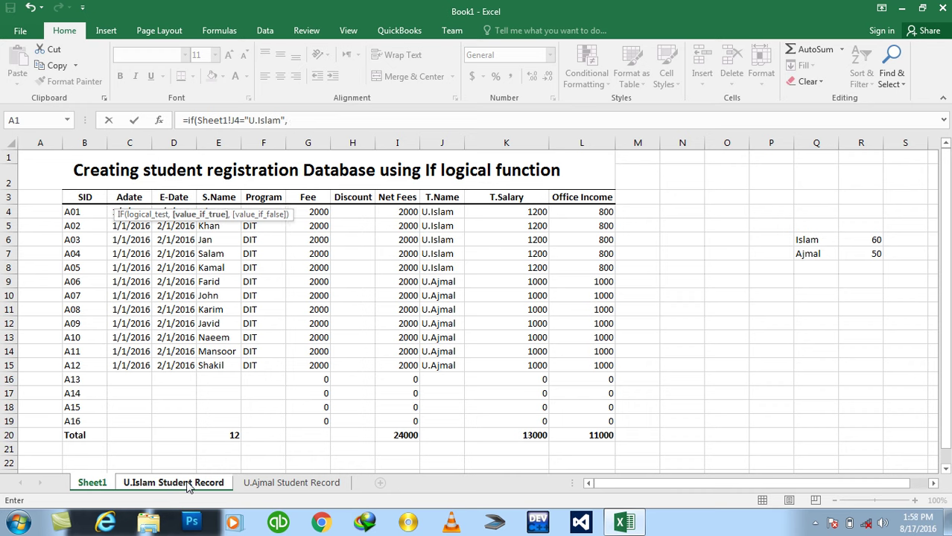
{"action": "left_click", "coordinate": [71, 213]}
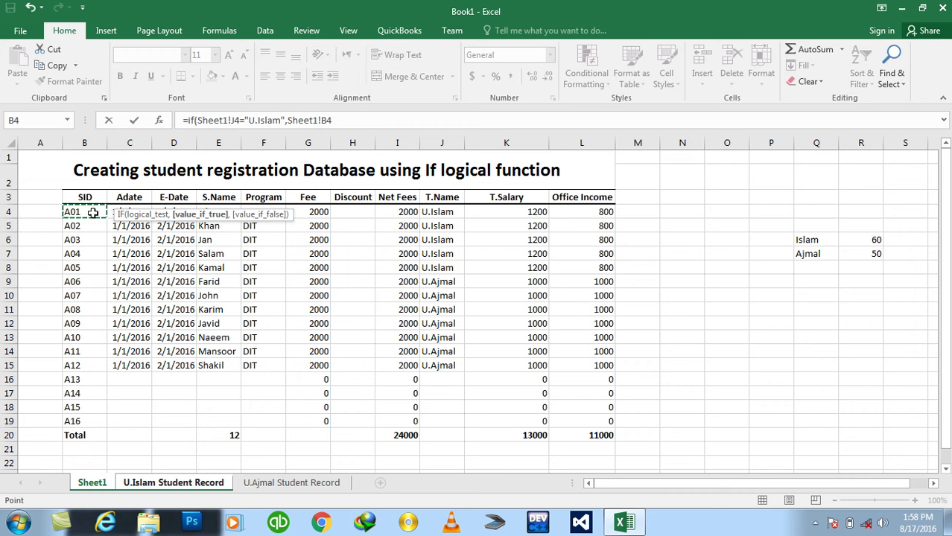
{"action": "type", "text": ","}
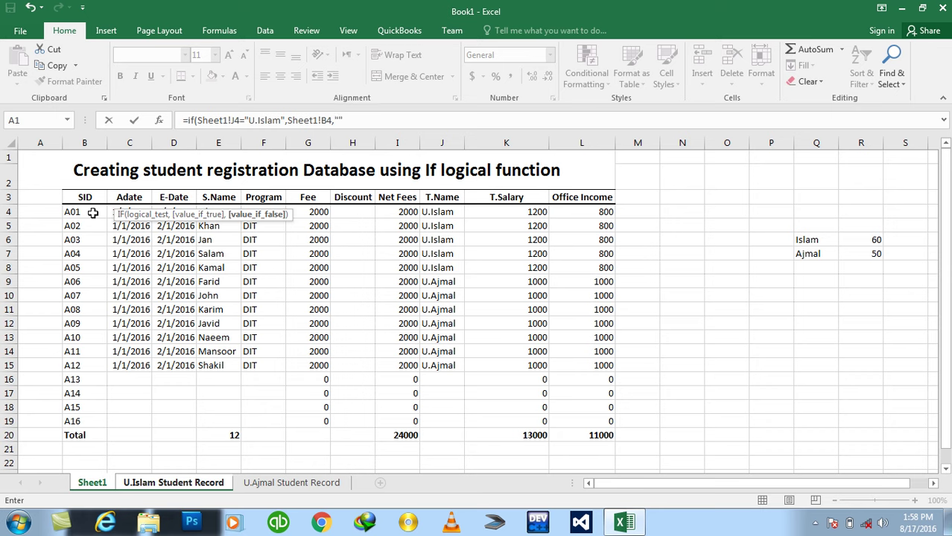
{"action": "key", "text": "Return"}
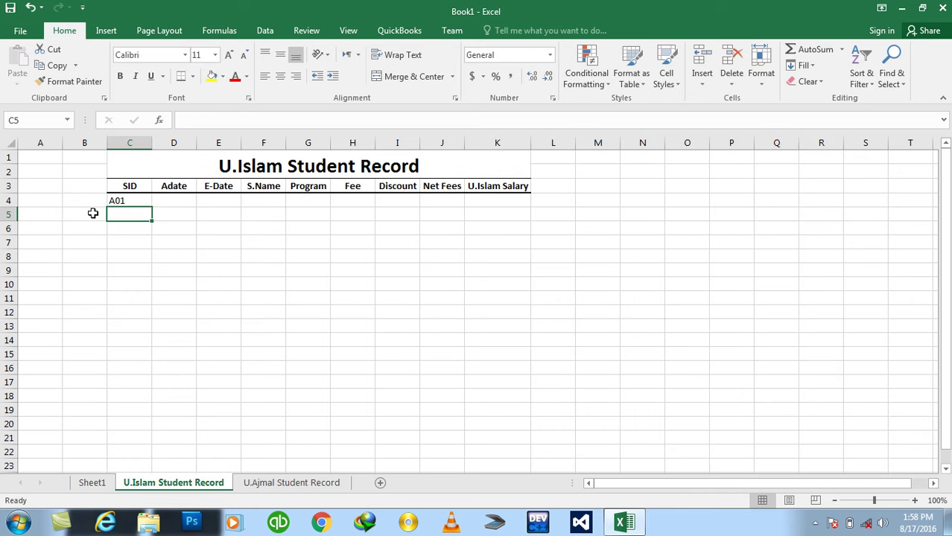
{"action": "left_click", "coordinate": [93, 482]}
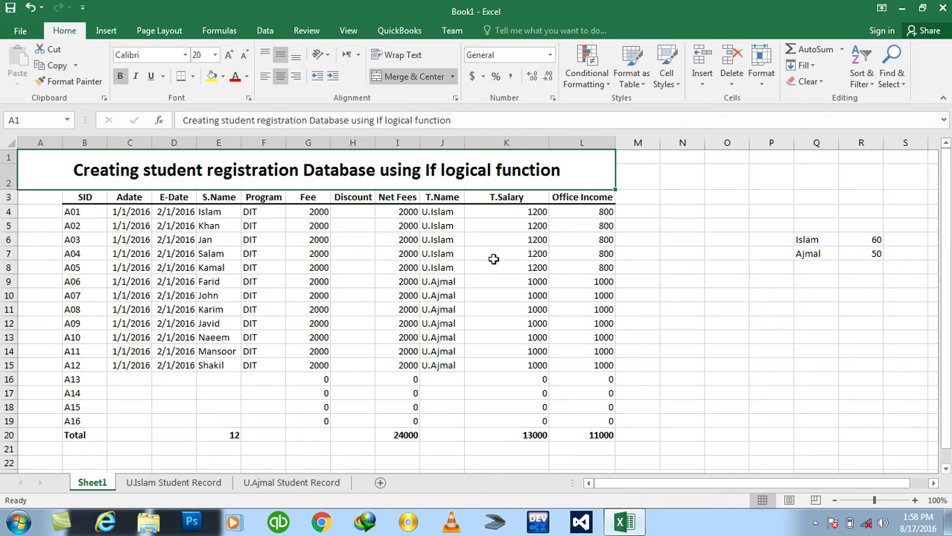
{"action": "left_click", "coordinate": [443, 212]}
{"action": "type", "text": "U.Ajmal"}
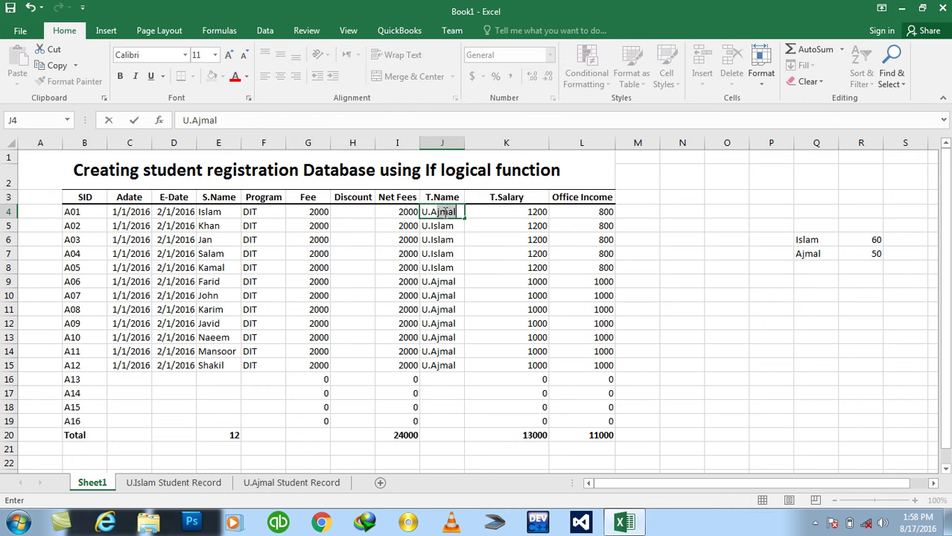
{"action": "key", "text": "Return"}
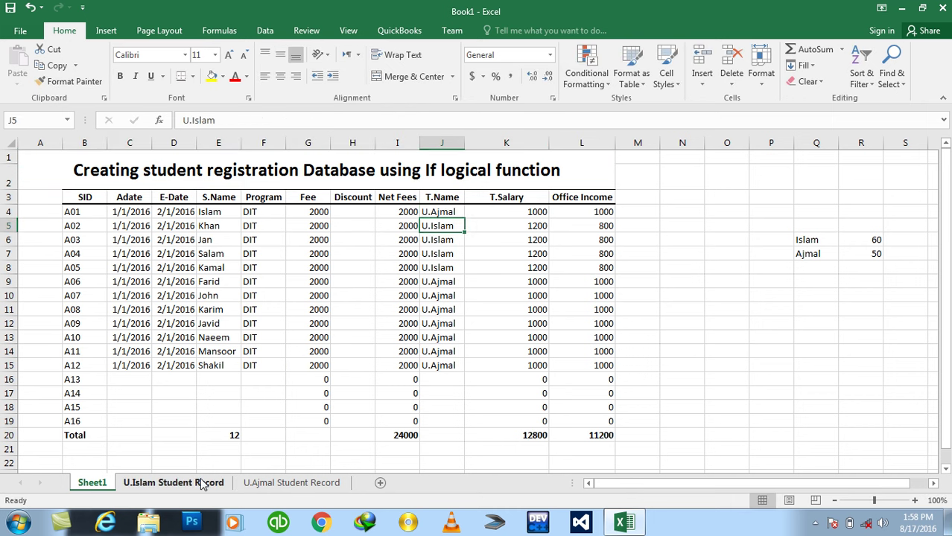
{"action": "left_click", "coordinate": [203, 482]}
{"action": "left_click", "coordinate": [92, 483]}
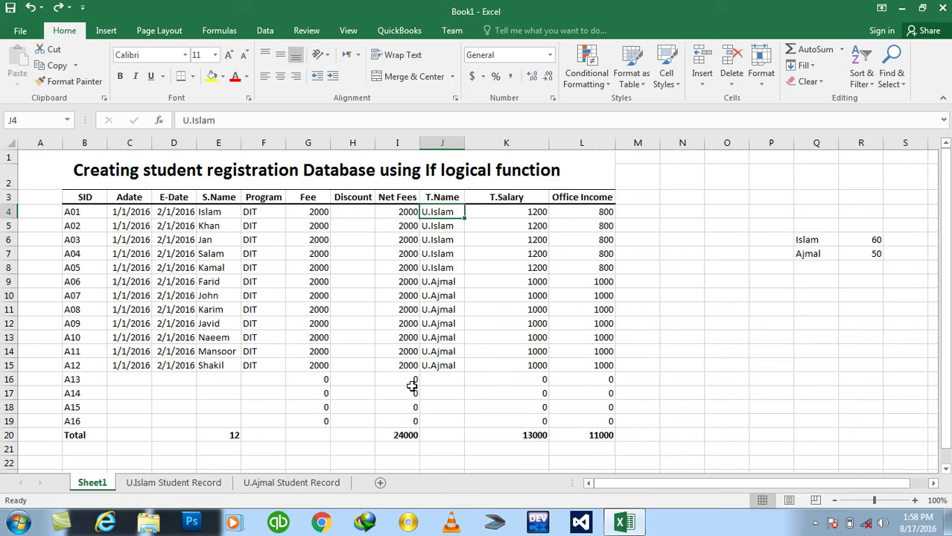
In D4, enter =IF(Sheet1!J4="U.Islam",Sheet1!C4,"") so Adate shows 42370
{"action": "left_click", "coordinate": [209, 484]}
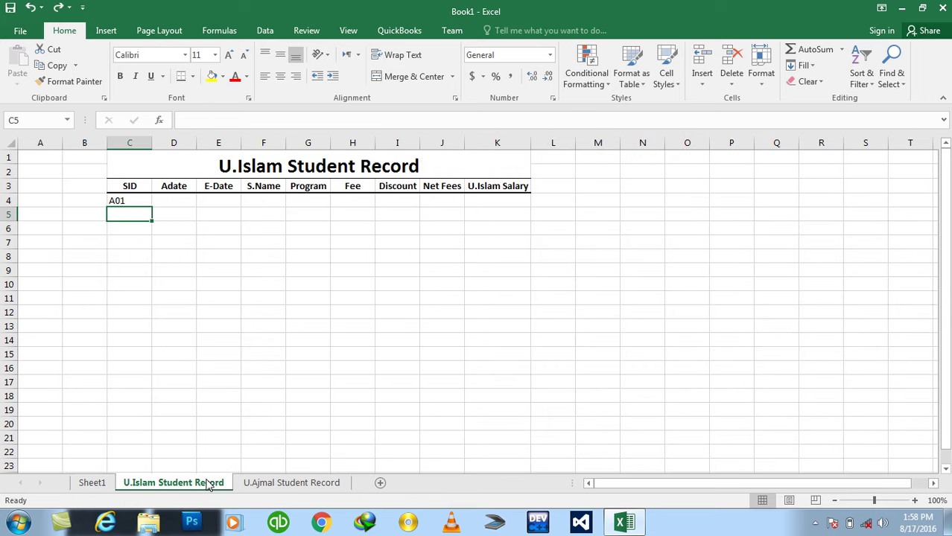
{"action": "left_click", "coordinate": [172, 203]}
{"action": "type", "text": "=if("}
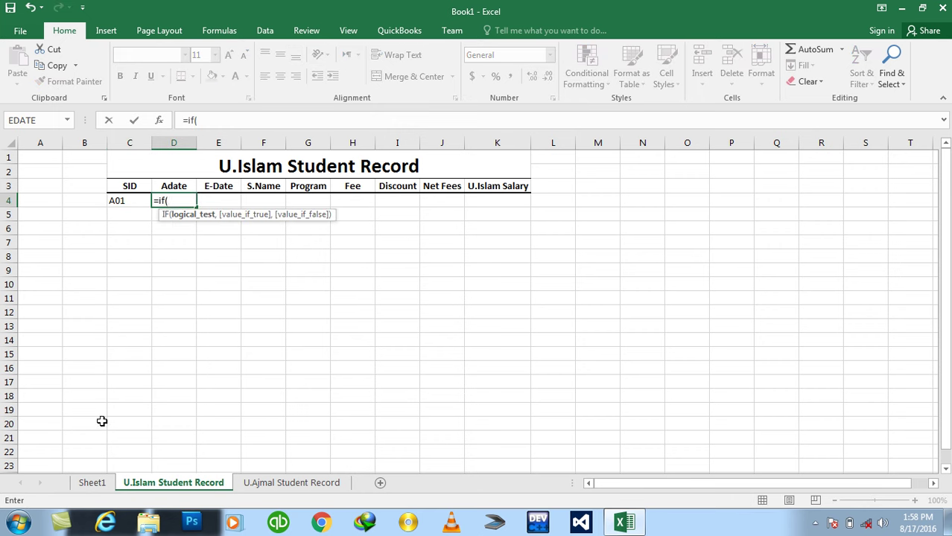
{"action": "left_click", "coordinate": [92, 482]}
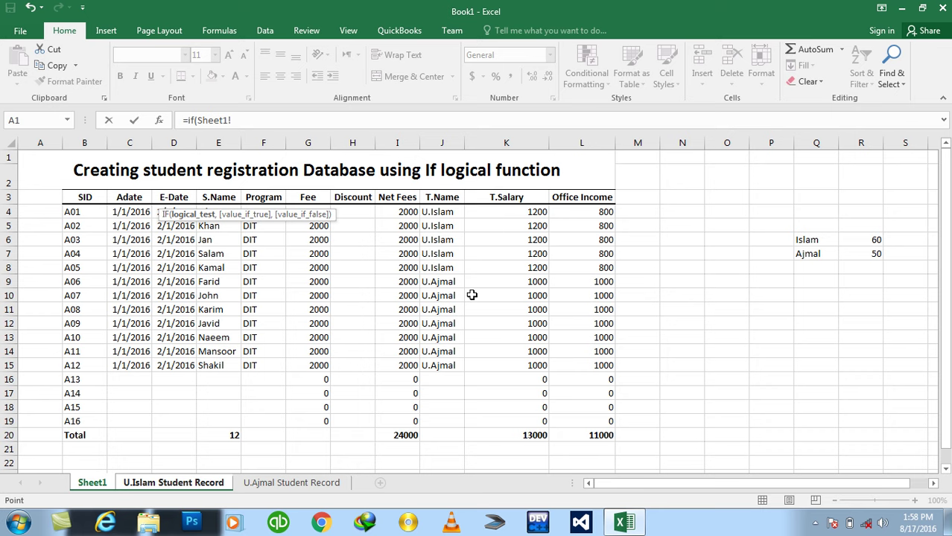
{"action": "left_click", "coordinate": [440, 213]}
{"action": "type", "text": "="}
{"action": "type", "text": "lam"}
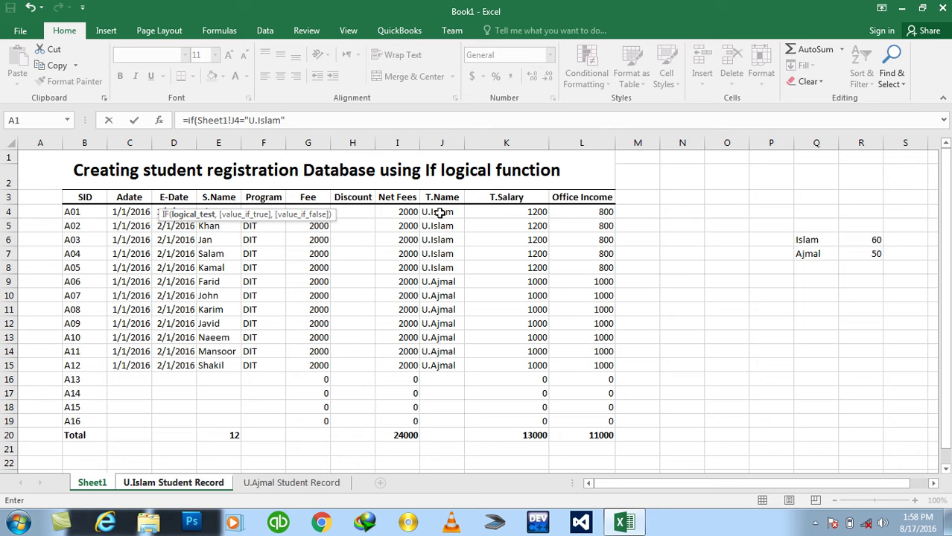
{"action": "left_click_drag", "start_coordinate": [248, 120], "coordinate": [278, 120]}
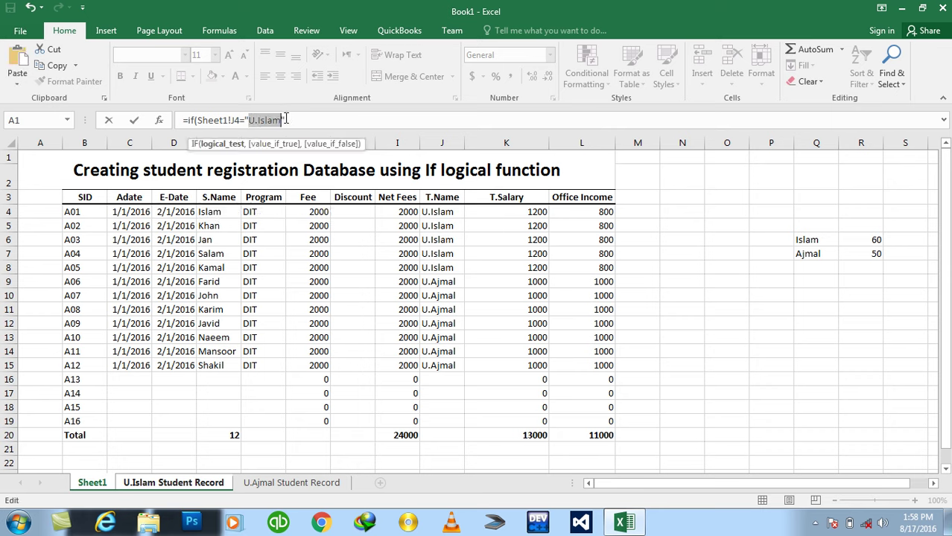
{"action": "left_click", "coordinate": [287, 120]}
{"action": "type", "text": ","}
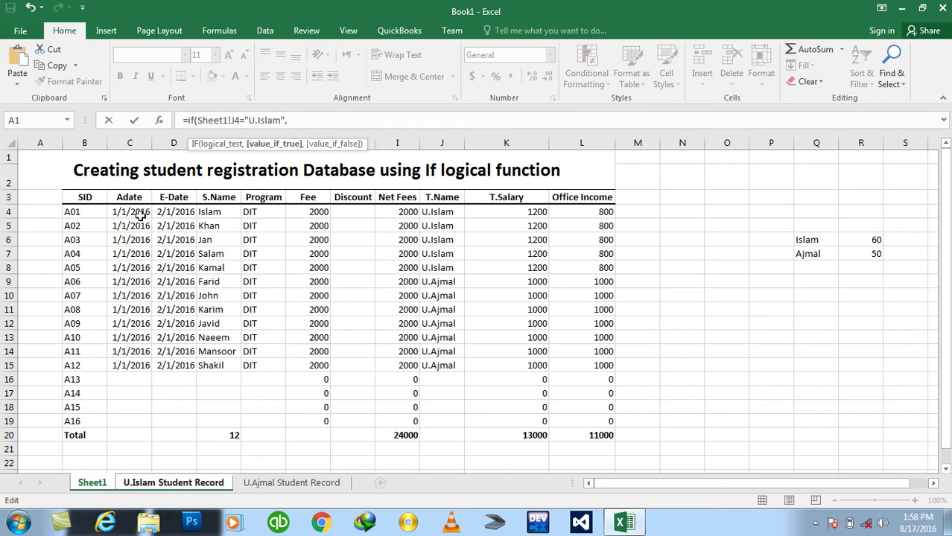
{"action": "left_click", "coordinate": [139, 213]}
{"action": "type", "text": ",\"\""}
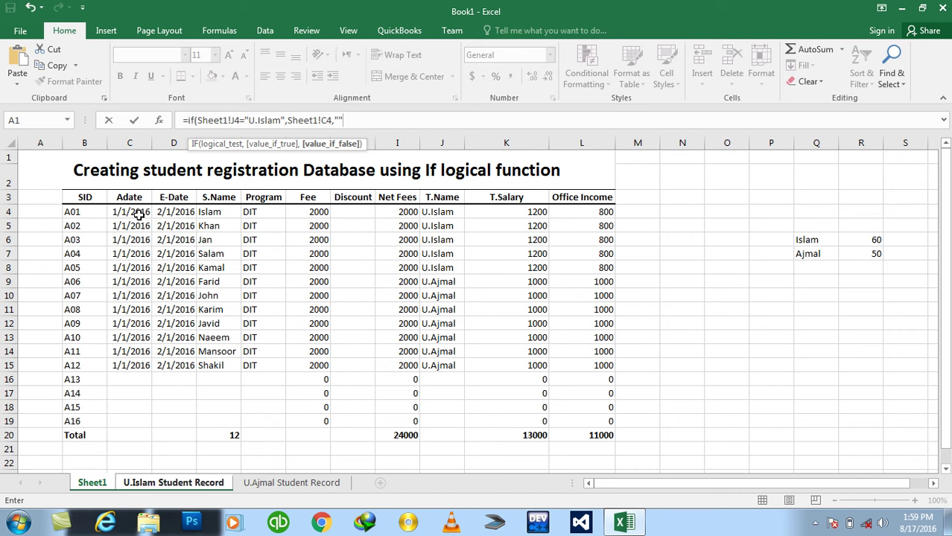
{"action": "type", "text": ")"}
{"action": "key", "text": "Return"}
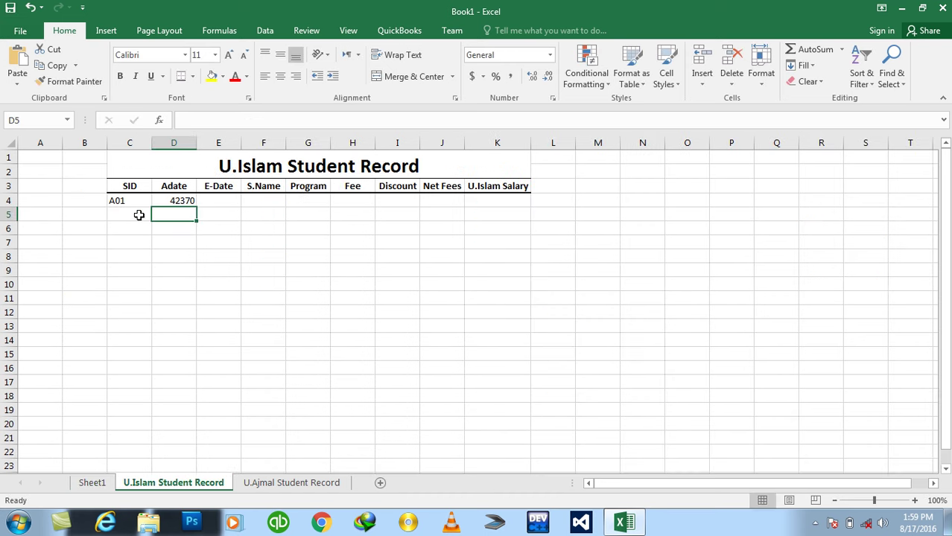
In E4, enter the E-Date IF formula returning Sheet1!D4, showing 42401
{"action": "key", "text": "Up"}
{"action": "key", "text": "Right"}
{"action": "type", "text": "=if("}
{"action": "left_click", "coordinate": [97, 485]}
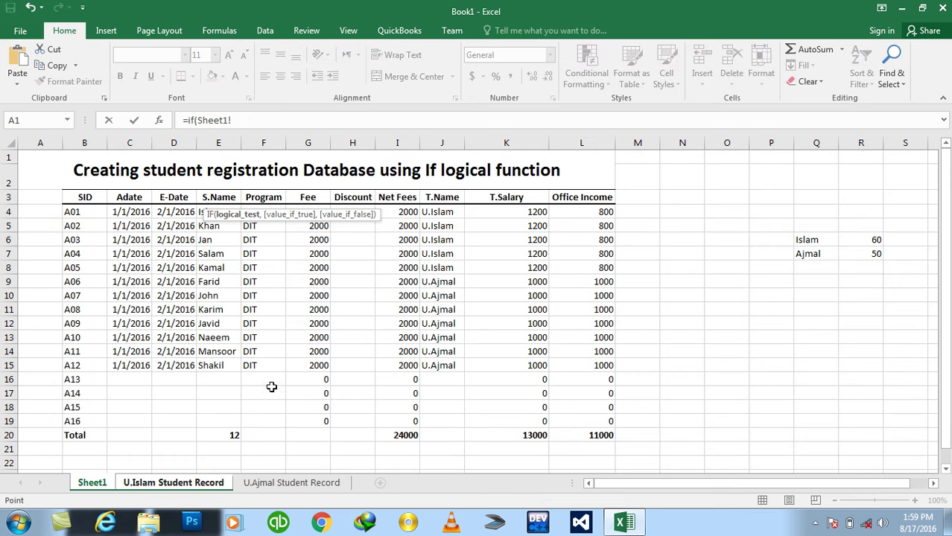
{"action": "left_click", "coordinate": [430, 213]}
{"action": "type", "text": "=\"U.Islam\","}
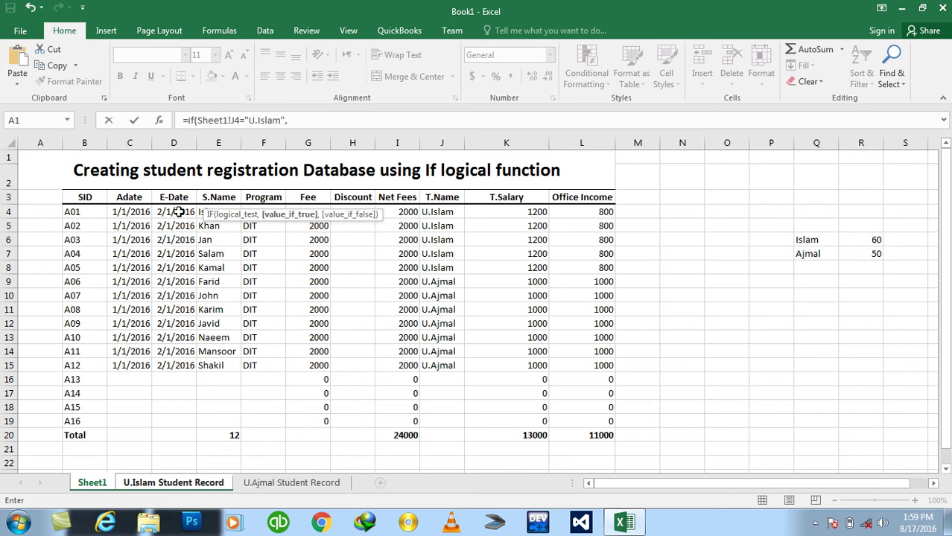
{"action": "left_click", "coordinate": [179, 213]}
{"action": "type", "text": ","}
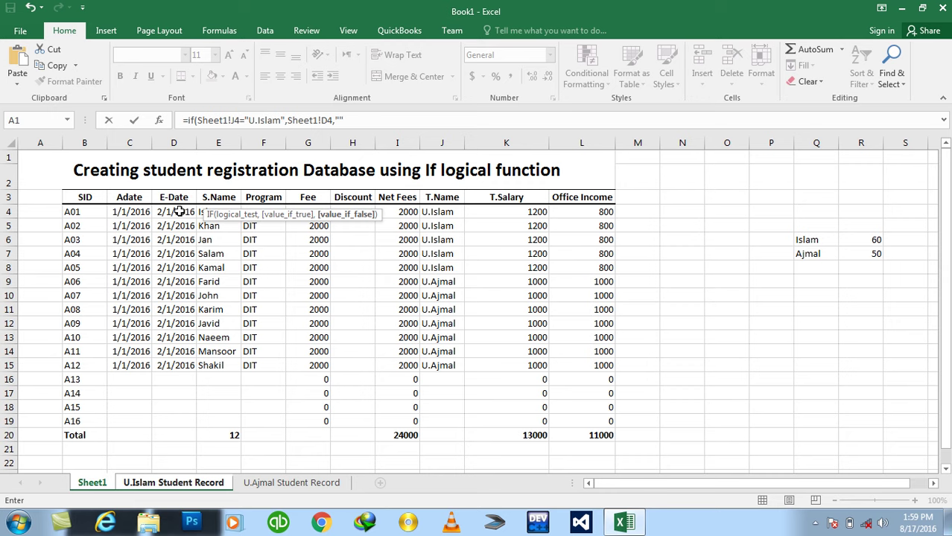
{"action": "key", "text": "Return"}
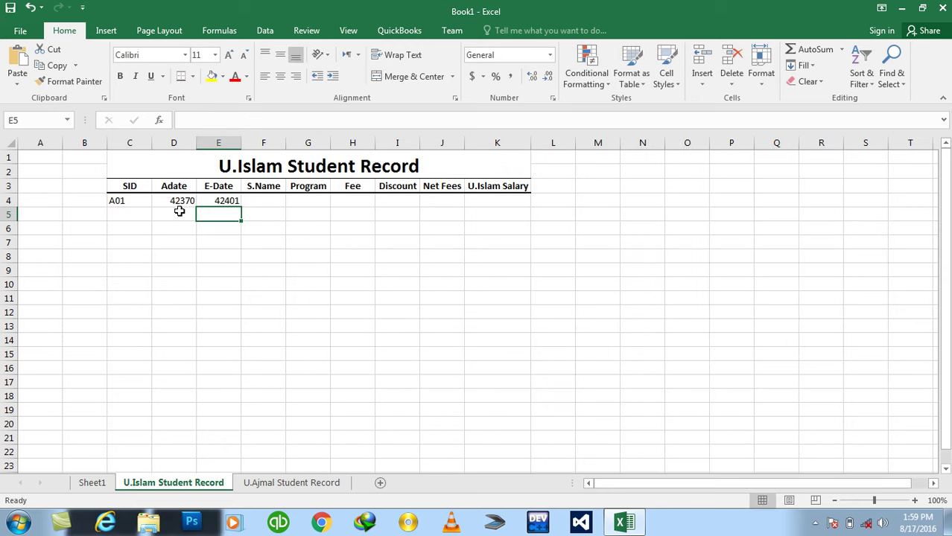
In F4, enter the S.Name IF formula returning the student name from Sheet1!E4
{"action": "key", "text": "Right"}
{"action": "key", "text": "Up"}
{"action": "type", "text": "=if("}
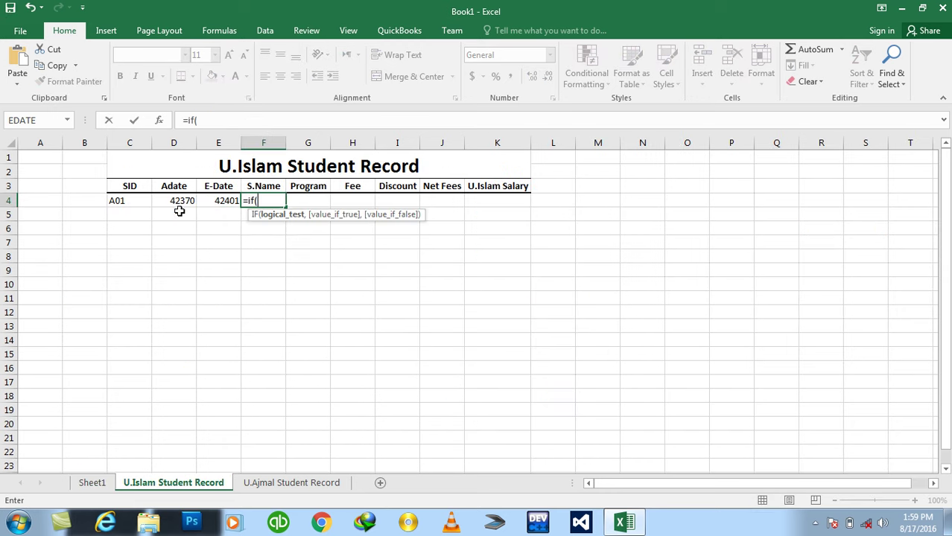
{"action": "left_click", "coordinate": [94, 485]}
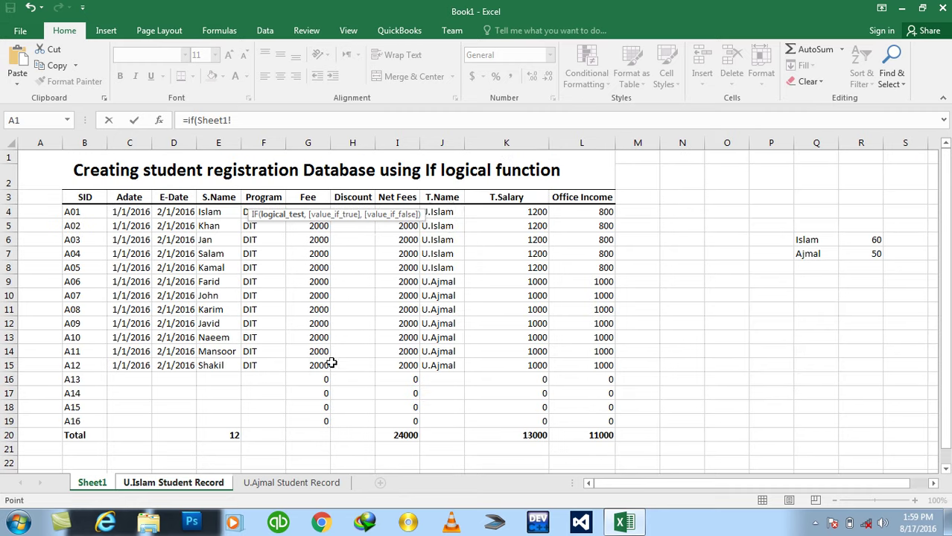
{"action": "left_click", "coordinate": [441, 212]}
{"action": "type", "text": "=\""}
{"action": "type", "text": "U.Islam\","}
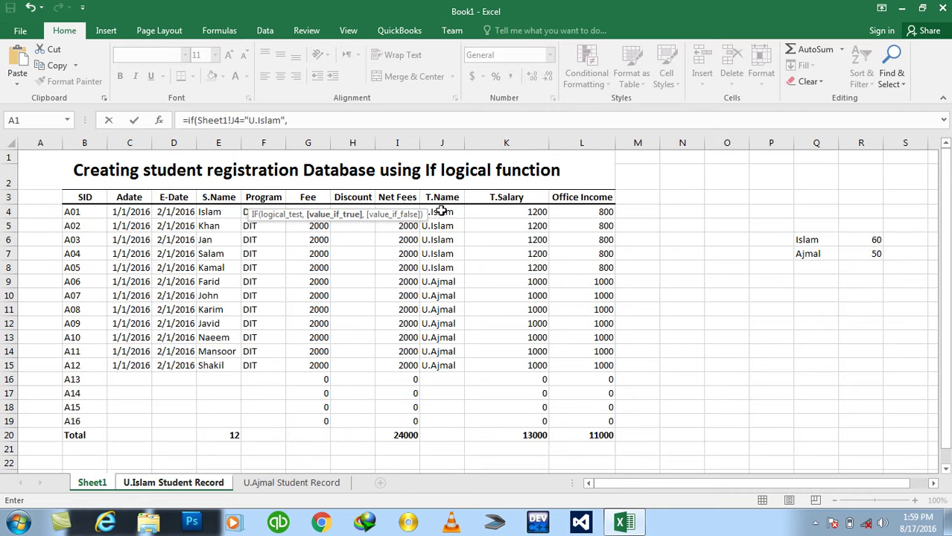
{"action": "left_click", "coordinate": [214, 213]}
{"action": "type", "text": ","}
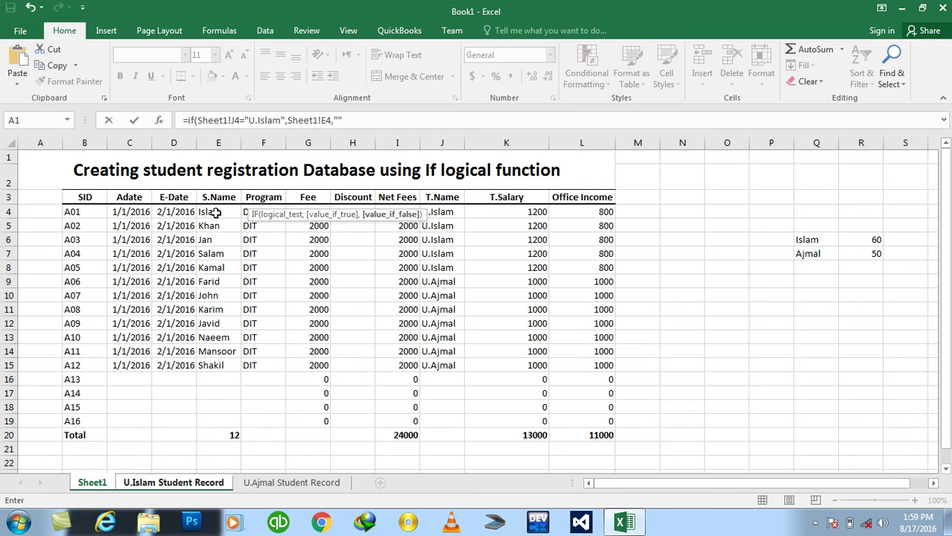
{"action": "key", "text": "Return"}
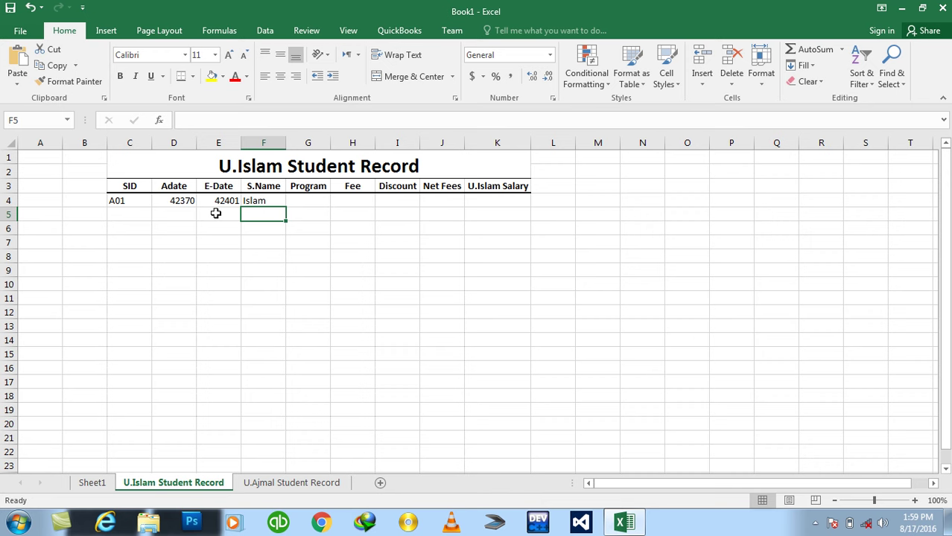
In G4, enter =IF(Sheet1!J4="U.Islam",Sheet1!F4,"") so Program shows DIT
{"action": "key", "text": "Up"}
{"action": "key", "text": "Right"}
{"action": "type", "text": "=i("}
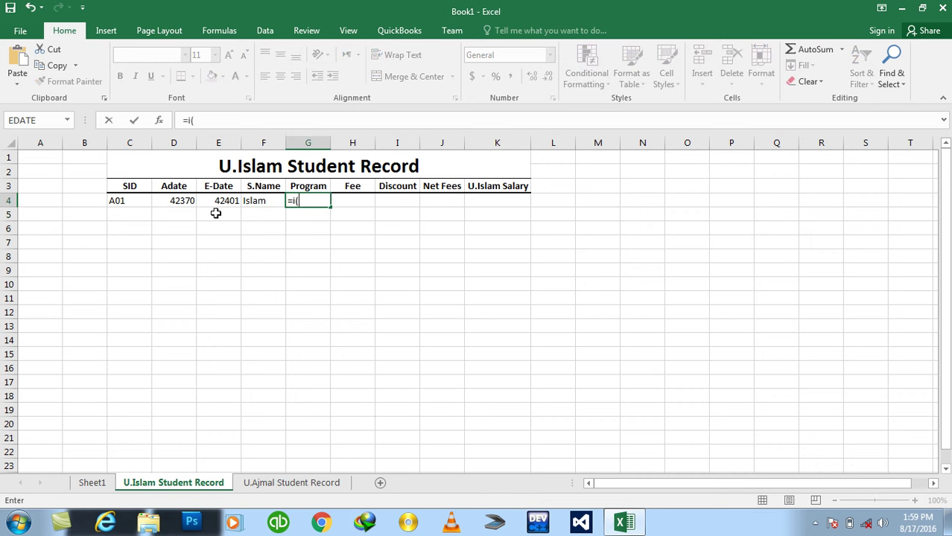
{"action": "key", "text": "BackSpace"}
{"action": "type", "text": "f("}
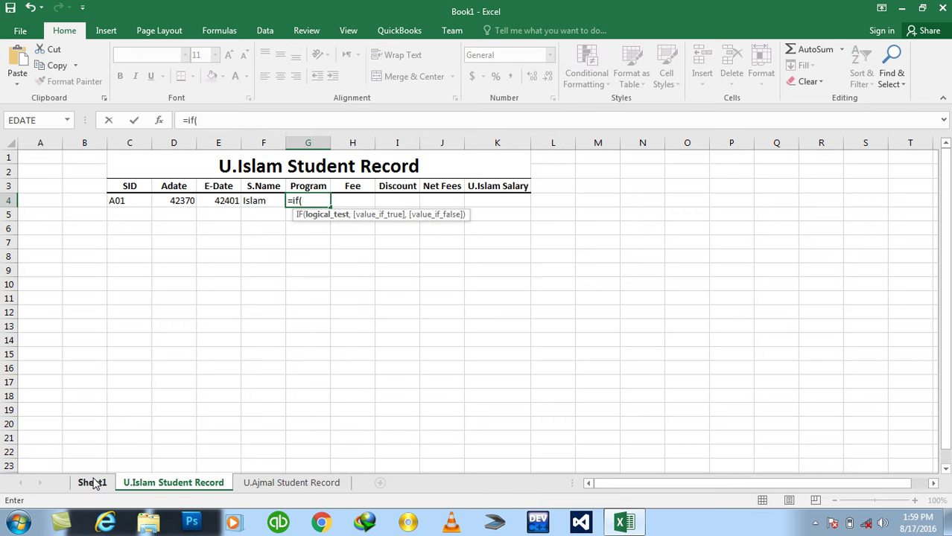
{"action": "left_click", "coordinate": [93, 482]}
{"action": "left_click", "coordinate": [439, 207]}
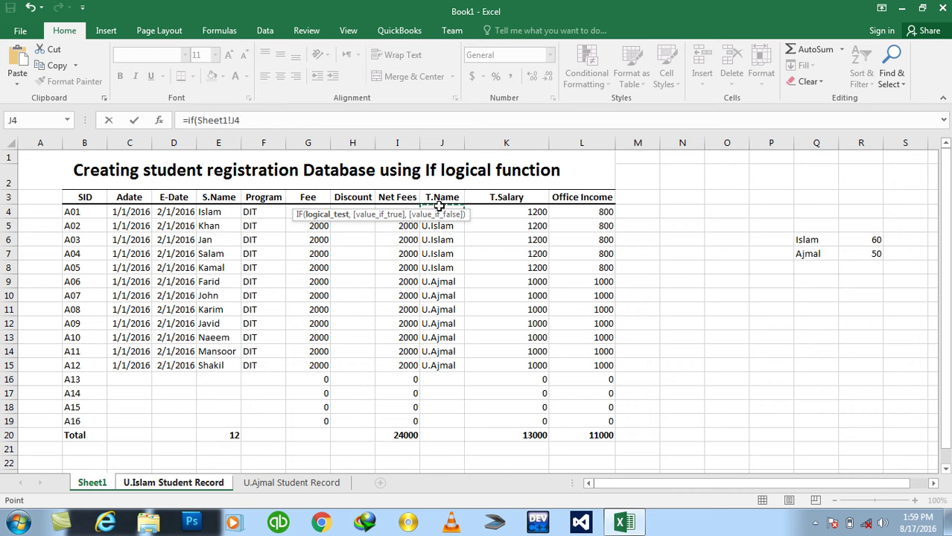
{"action": "type", "text": "=\"U.Islam\""}
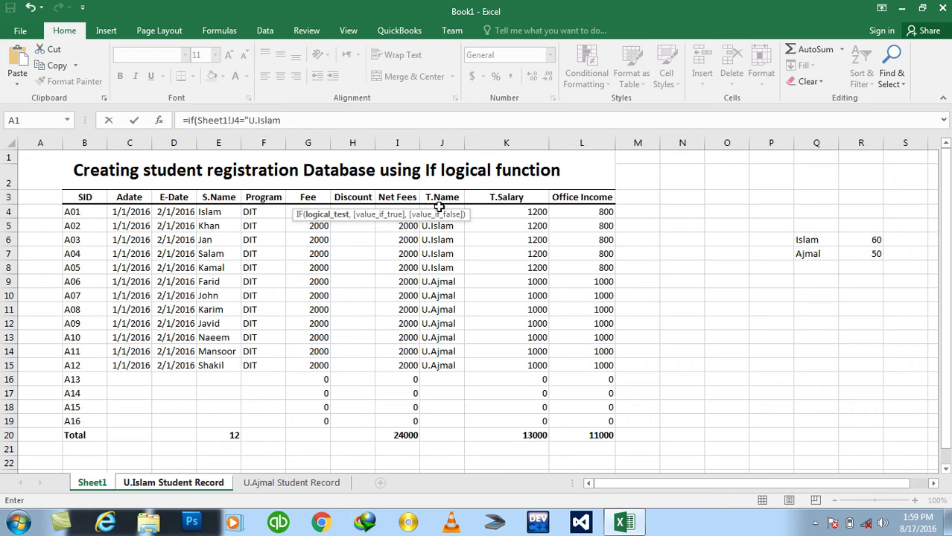
{"action": "type", "text": ","}
{"action": "left_click", "coordinate": [256, 212]}
{"action": "type", "text": ","}
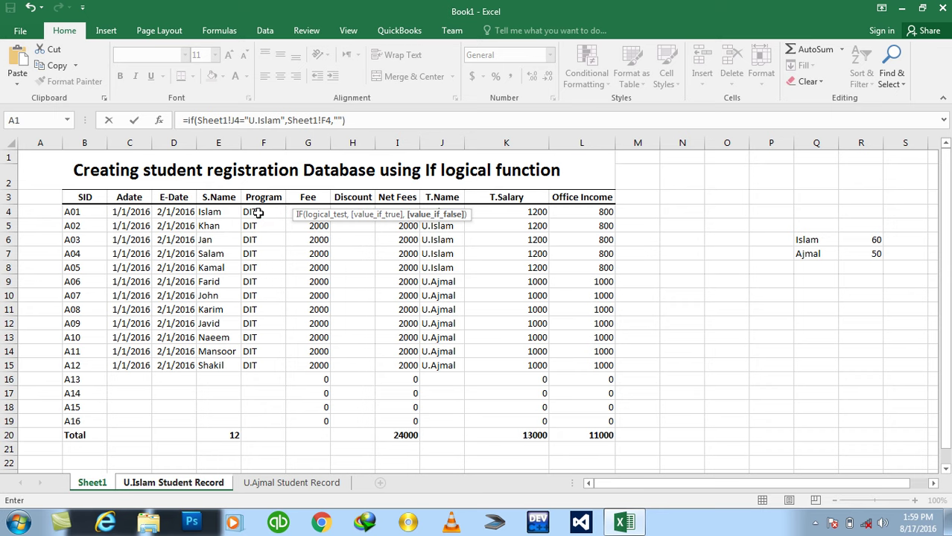
{"action": "key", "text": "Return"}
In H4, enter the Fee IF formula returning Sheet1!G4, showing 2000
{"action": "key", "text": "Up"}
{"action": "key", "text": "Right"}
{"action": "type", "text": "=if("}
{"action": "left_click", "coordinate": [96, 483]}
{"action": "left_click", "coordinate": [435, 233]}
{"action": "key", "text": "Up"}
{"action": "type", "text": "=\""}
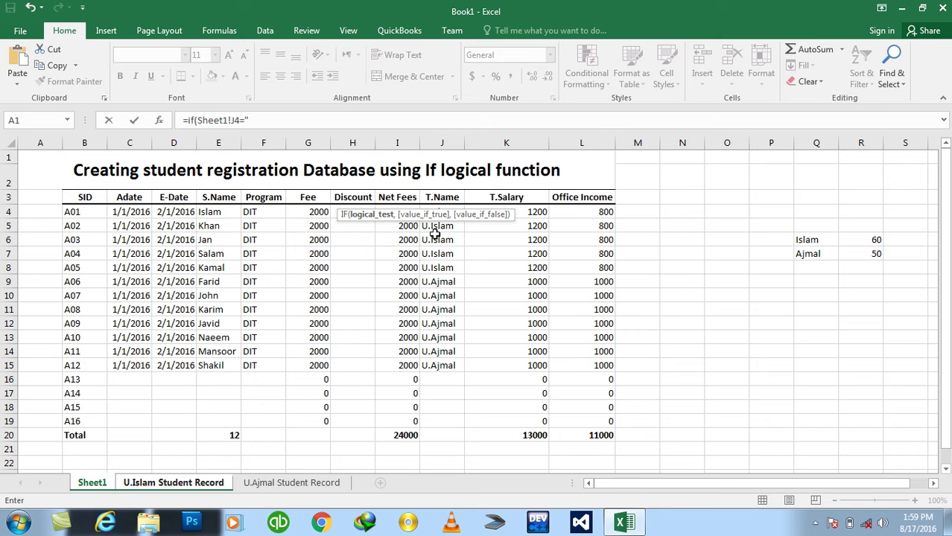
{"action": "type", "text": "U.Islam\""}
{"action": "type", "text": ","}
{"action": "left_click", "coordinate": [299, 212]}
{"action": "type", "text": ",0"}
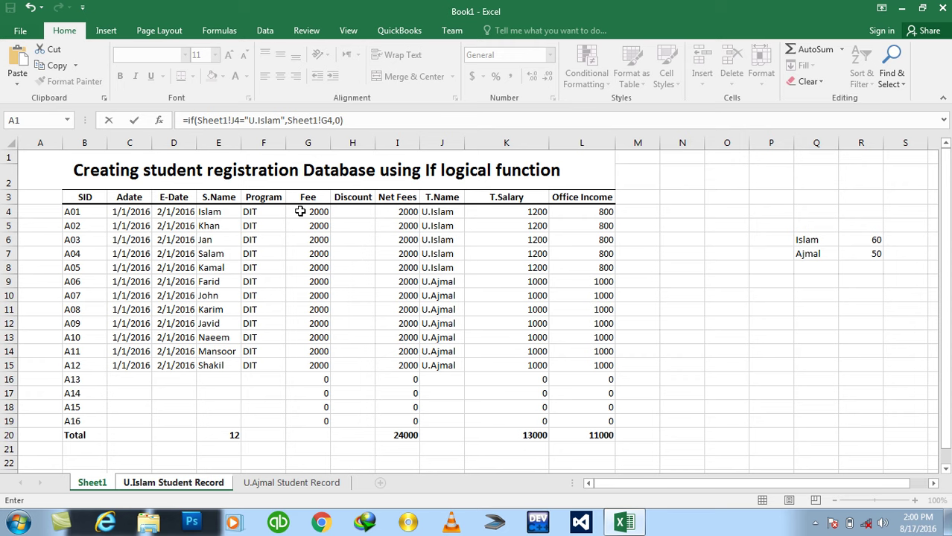
{"action": "key", "text": "Return"}
In I4, enter the Discount IF formula returning Sheet1!H4, showing 0
{"action": "key", "text": "Up"}
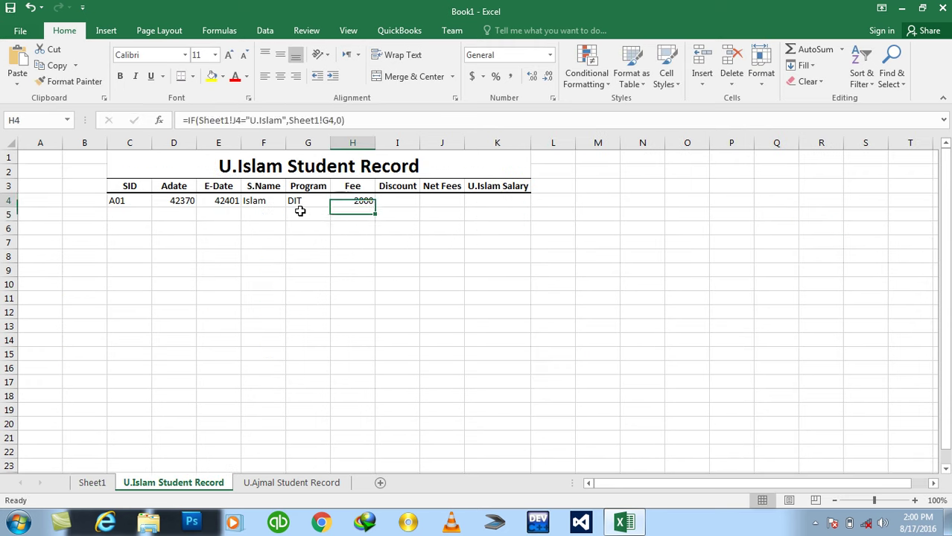
{"action": "key", "text": "Right"}
{"action": "type", "text": "=if("}
{"action": "left_click", "coordinate": [92, 482]}
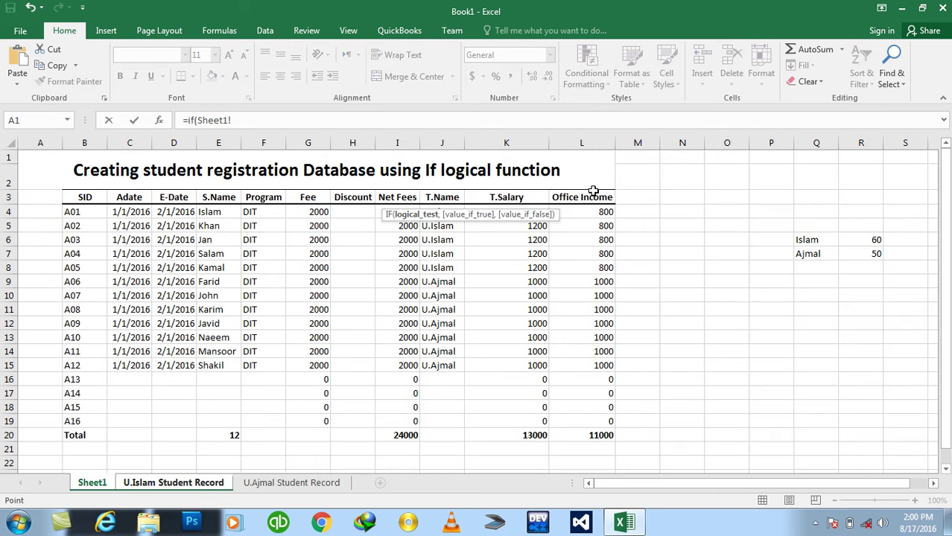
{"action": "left_click", "coordinate": [427, 227]}
{"action": "key", "text": "Up"}
{"action": "type", "text": "="}
{"action": "type", "text": "U.Islam\","}
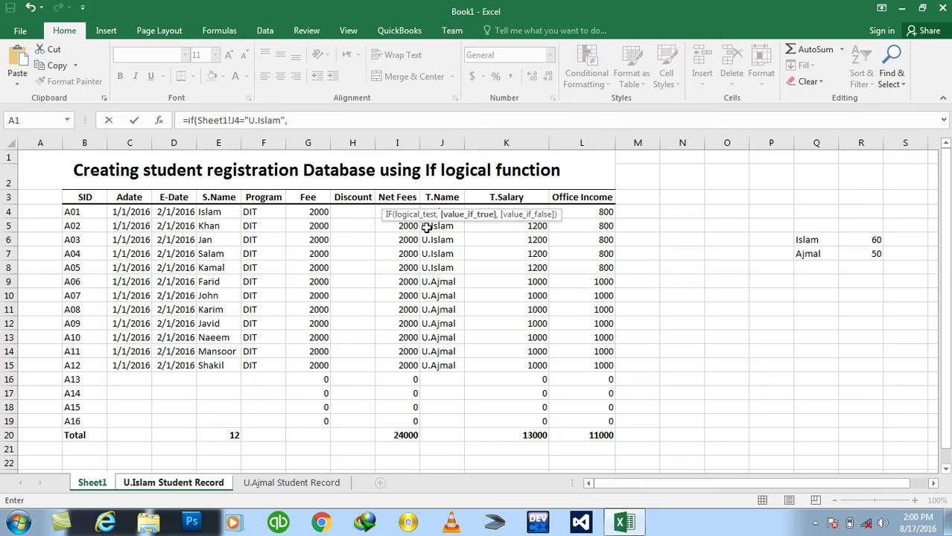
{"action": "left_click", "coordinate": [347, 211]}
{"action": "type", "text": ",0"}
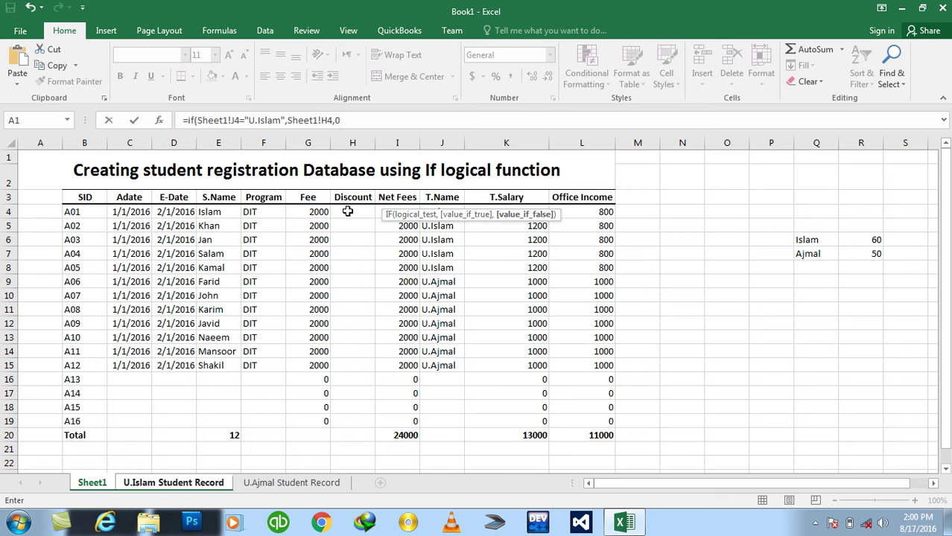
{"action": "key", "text": "Return"}
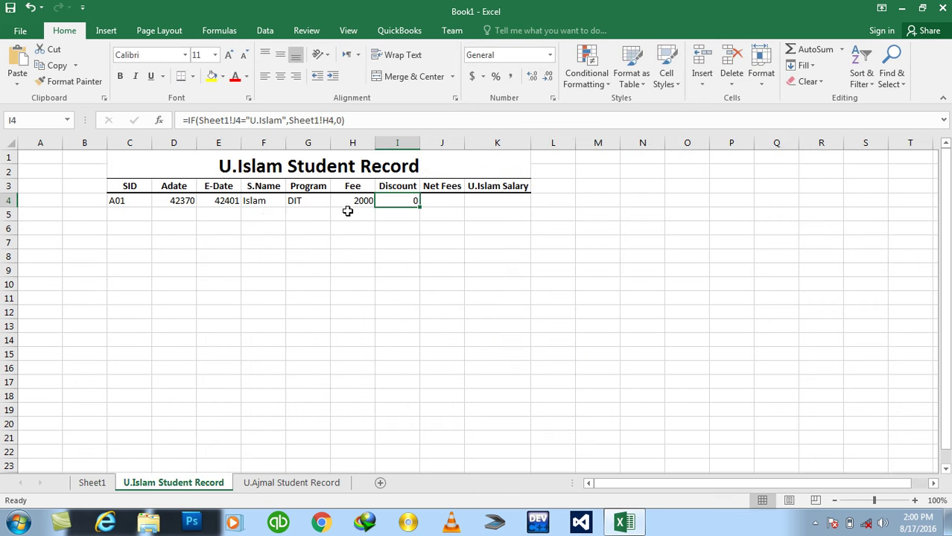
In J4, enter =IF(Sheet1!J4="U.Islam",Sheet1!I4,0) so Net Fees shows 2000
{"action": "key", "text": "Right"}
{"action": "type", "text": "=if("}
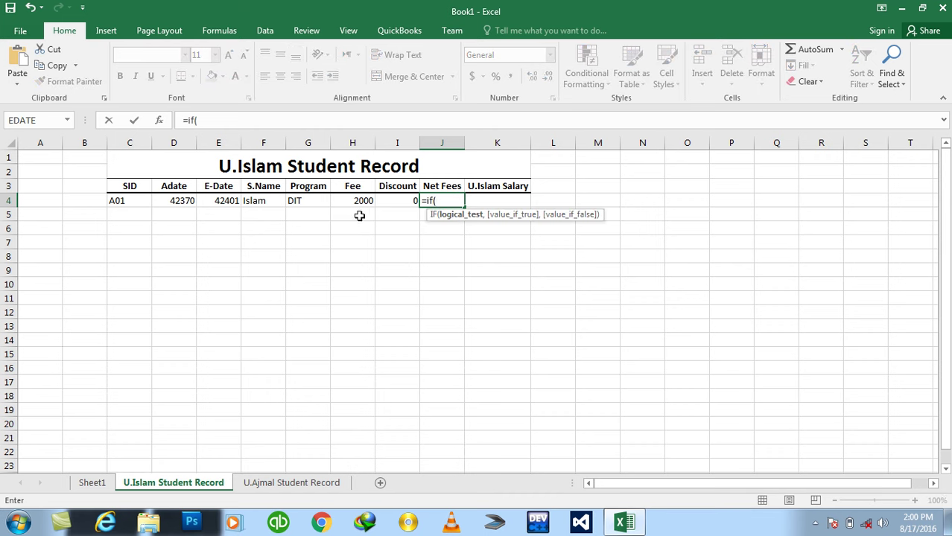
{"action": "left_click", "coordinate": [90, 484]}
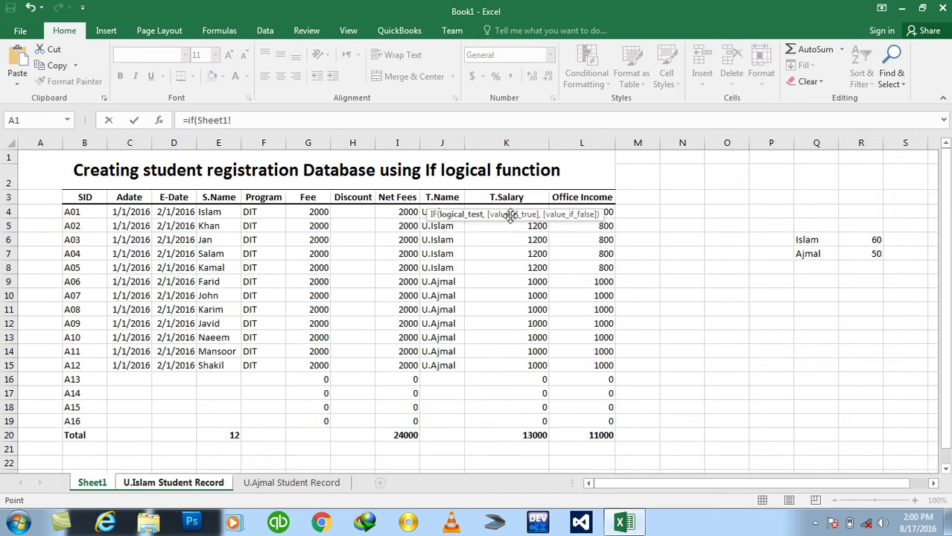
{"action": "left_click", "coordinate": [446, 208]}
{"action": "type", "text": "=\""}
{"action": "left_click", "coordinate": [255, 119]}
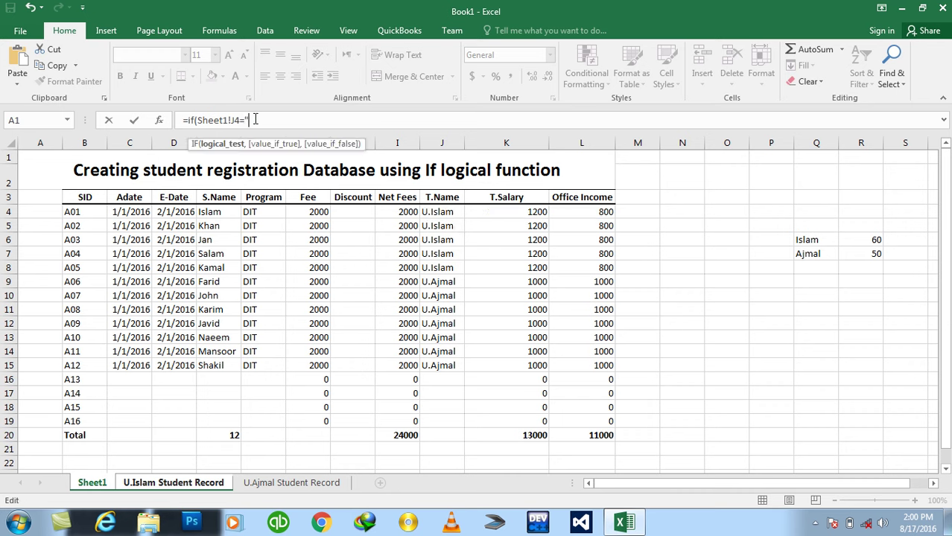
{"action": "type", "text": "U.Islam"}
{"action": "key", "text": "shift+Left"}
{"action": "key", "text": "shift+Left"}
{"action": "key", "text": "shift+Left"}
{"action": "key", "text": "shift+Left"}
{"action": "key", "text": "shift+Left"}
{"action": "key", "text": "shift+Left"}
{"action": "key", "text": "shift+Left"}
{"action": "key", "text": "Left"}
{"action": "key", "text": "Right"}
{"action": "key", "text": "Right"}
{"action": "key", "text": "Right"}
{"action": "key", "text": "Right"}
{"action": "key", "text": "Right"}
{"action": "key", "text": "Right"}
{"action": "type", "text": "\","}
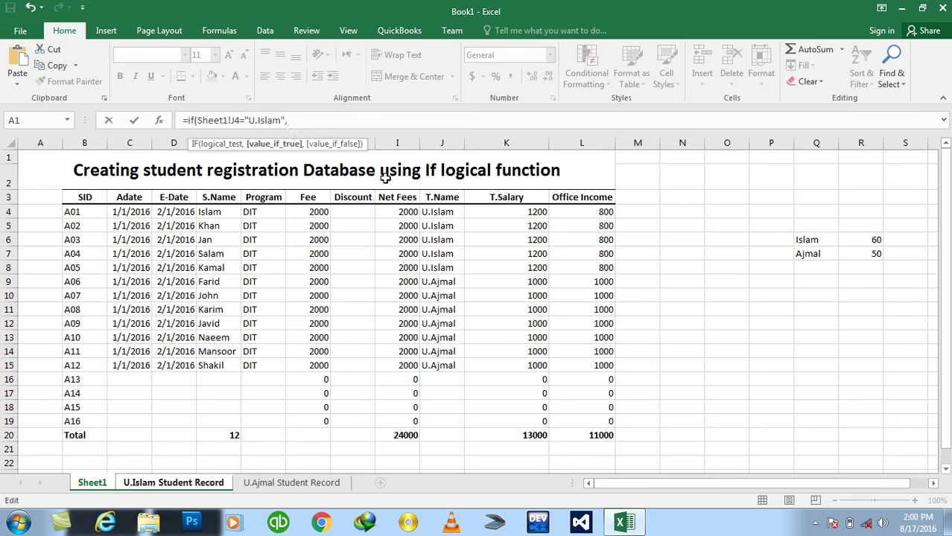
{"action": "left_click", "coordinate": [404, 212]}
{"action": "type", "text": ",0"}
{"action": "key", "text": "Return"}
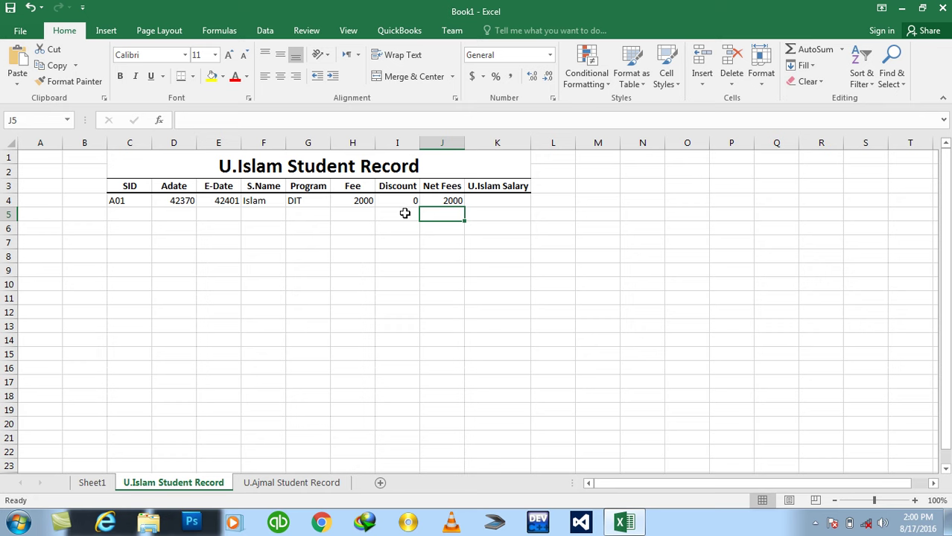
Set K4's U.Islam Salary to =J4*60/100, showing 1200, replacing a first attempt
{"action": "key", "text": "Up"}
{"action": "key", "text": "Right"}
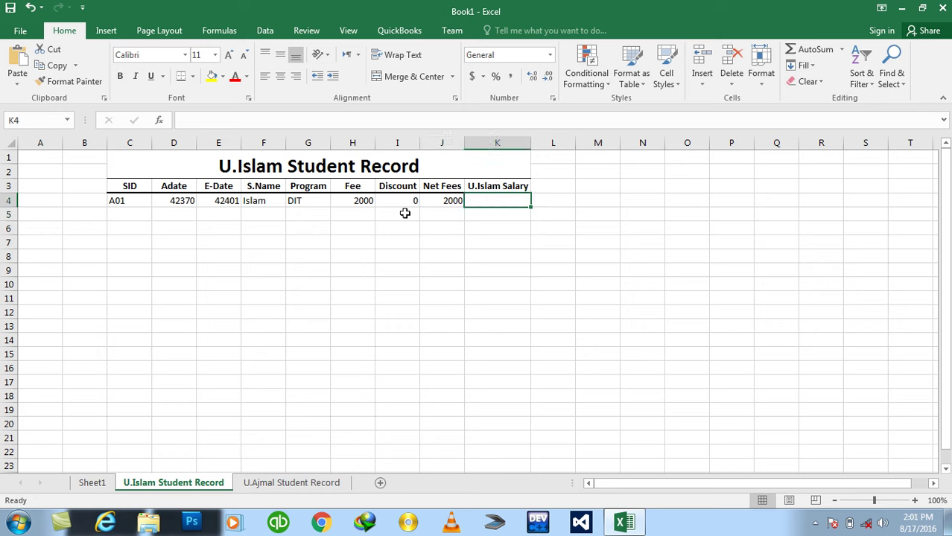
{"action": "type", "text": "=if("}
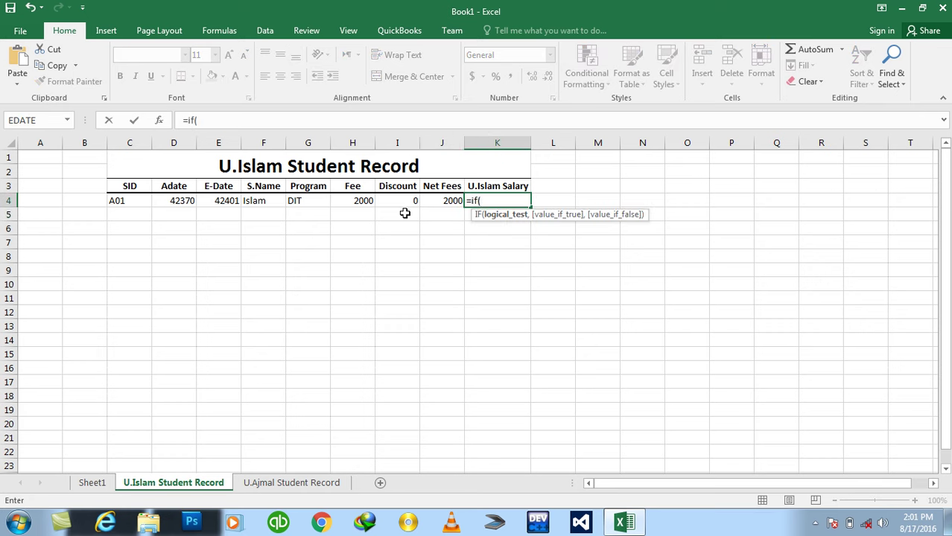
{"action": "left_click", "coordinate": [95, 483]}
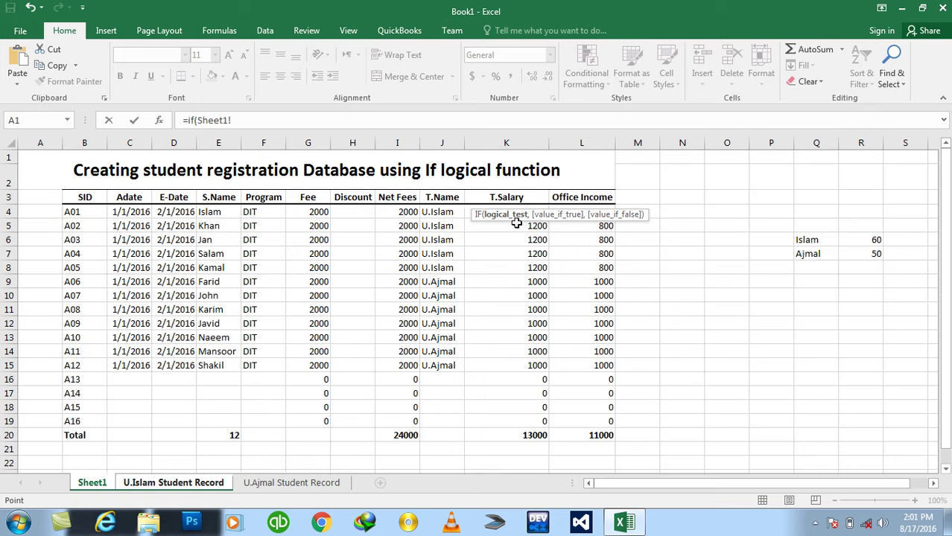
{"action": "type", "text": "J4=\"U.Islam"}
{"action": "type", "text": "\","}
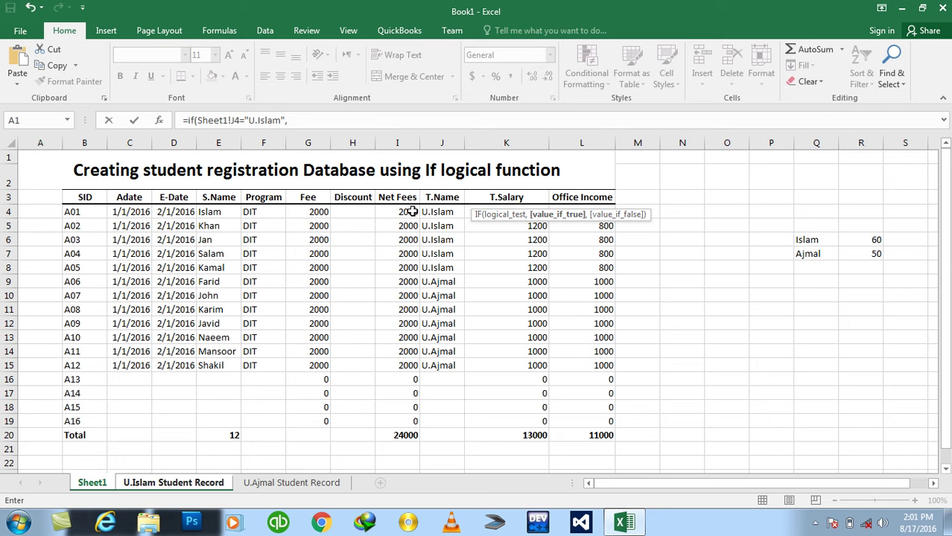
{"action": "left_click", "coordinate": [407, 212]}
{"action": "type", "text": "*"}
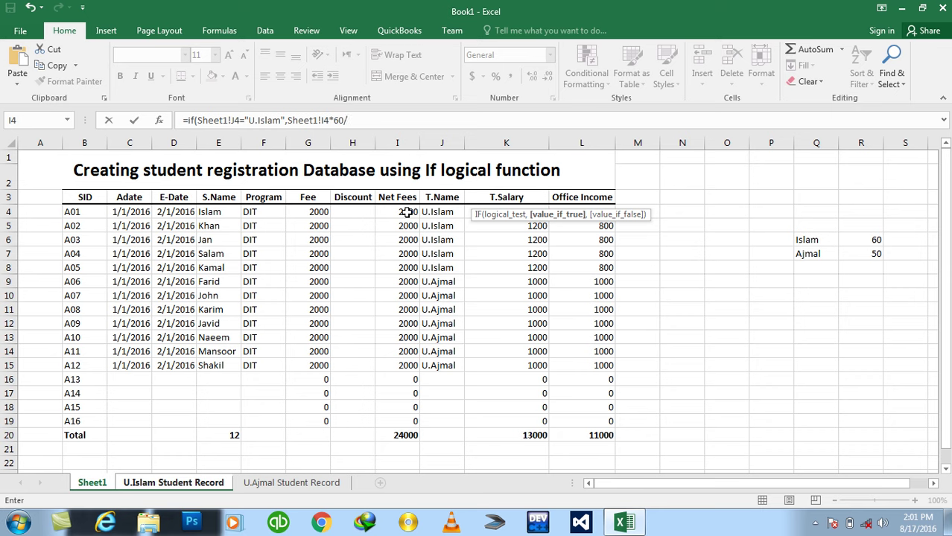
{"action": "type", "text": ",0"}
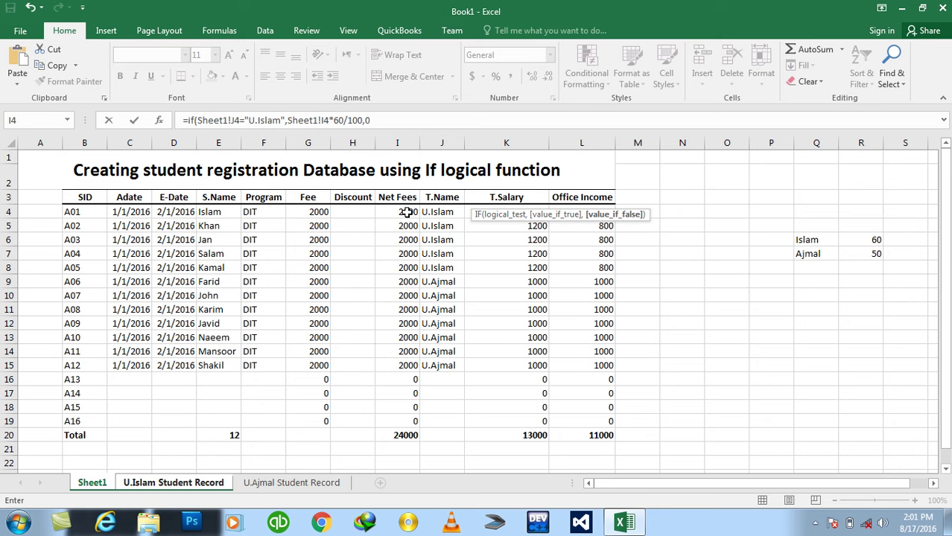
{"action": "key", "text": "Return"}
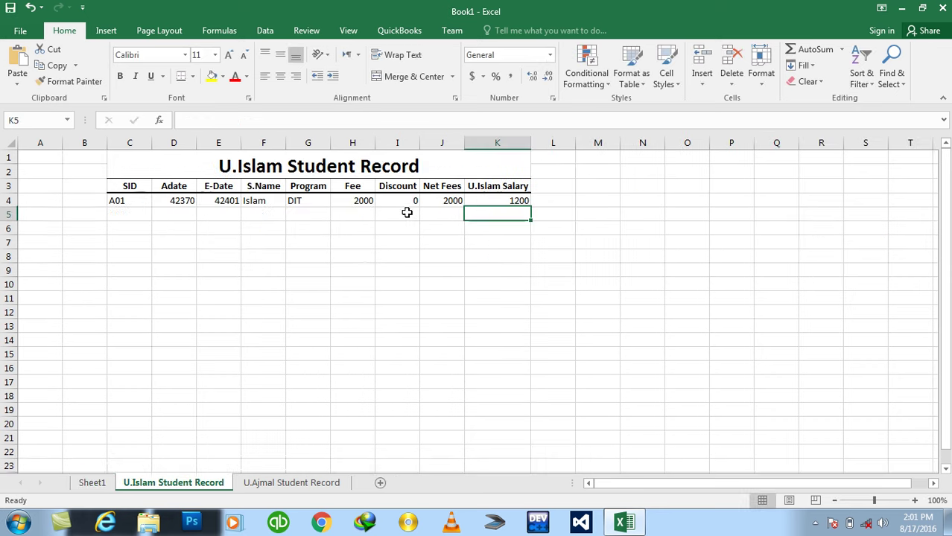
{"action": "key", "text": "Up"}
{"action": "key", "text": "Delete"}
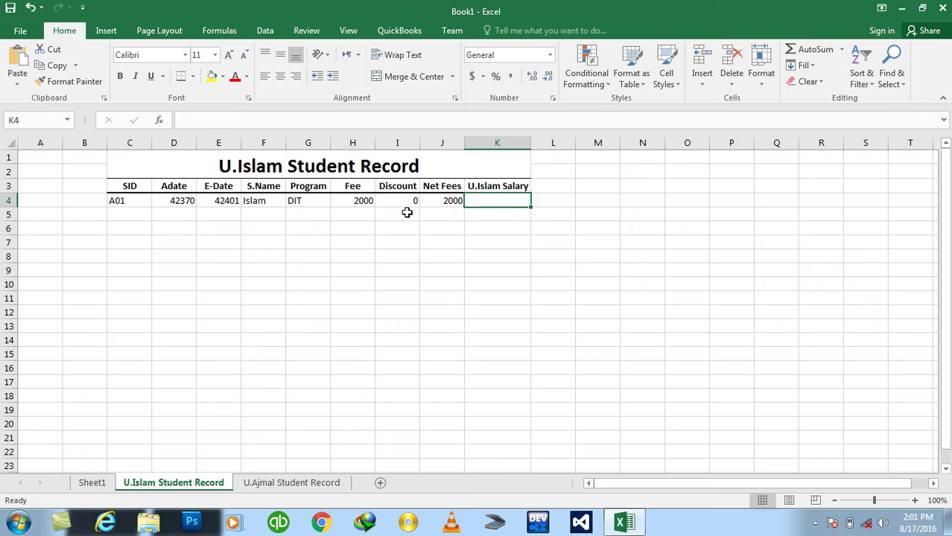
{"action": "type", "text": "="}
{"action": "key", "text": "Left"}
{"action": "type", "text": "*"}
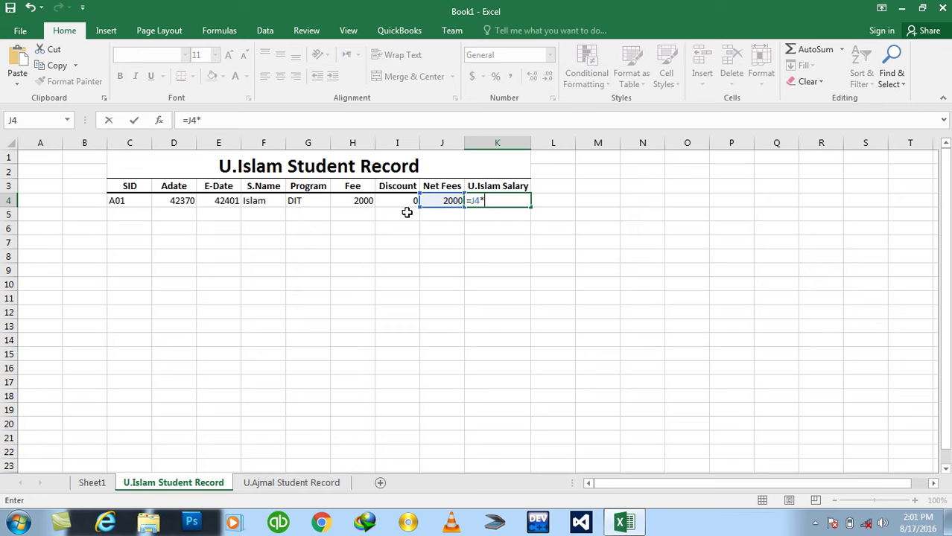
{"action": "type", "text": "/100"}
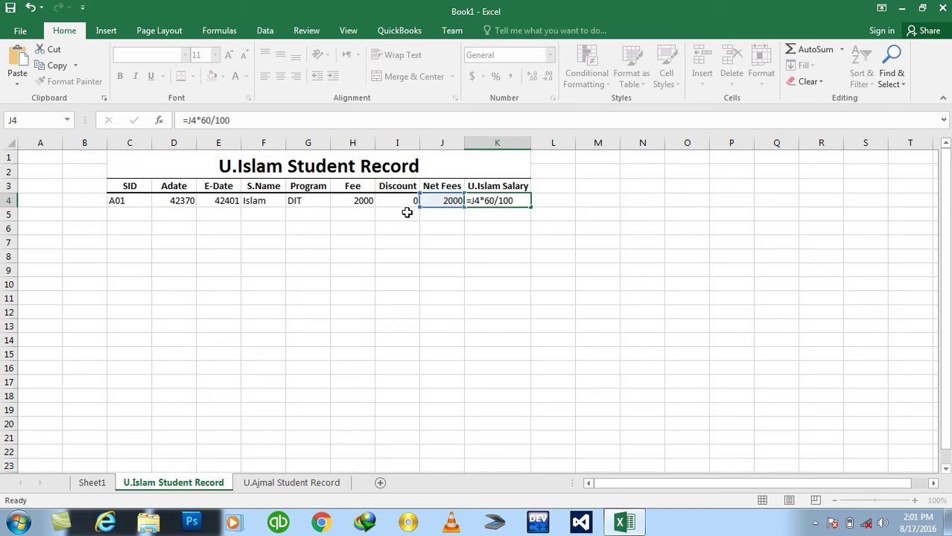
{"action": "key", "text": "Return"}
{"action": "key", "text": "Up"}
Fill the salary and Net Fees formulas down columns K and J with Ctrl+D
{"action": "key", "text": "shift+Down"}
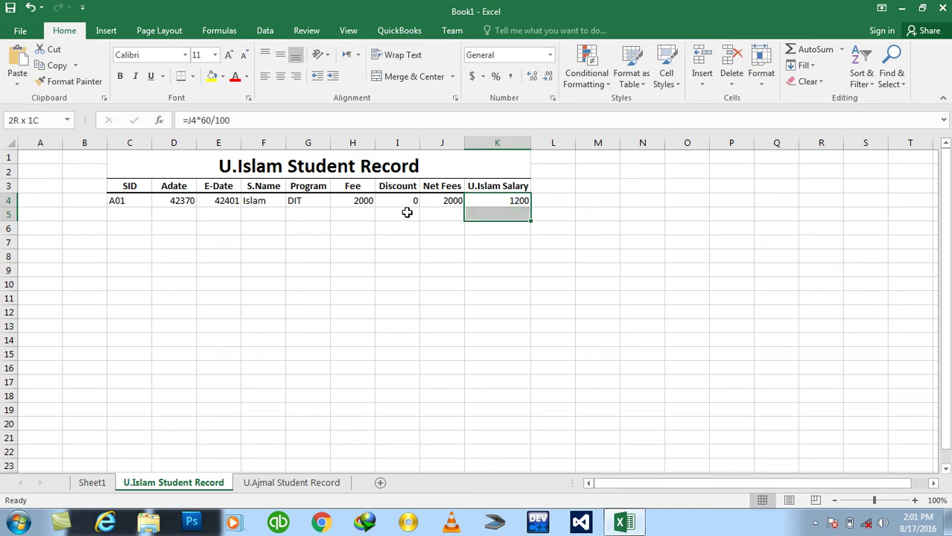
{"action": "key", "text": "shift+Down"}
{"action": "key", "text": "shift+Down"}
{"action": "key", "text": "shift+Down"}
{"action": "key", "text": "shift+Down"}
{"action": "key", "text": "shift+Down"}
{"action": "key", "text": "shift+Down"}
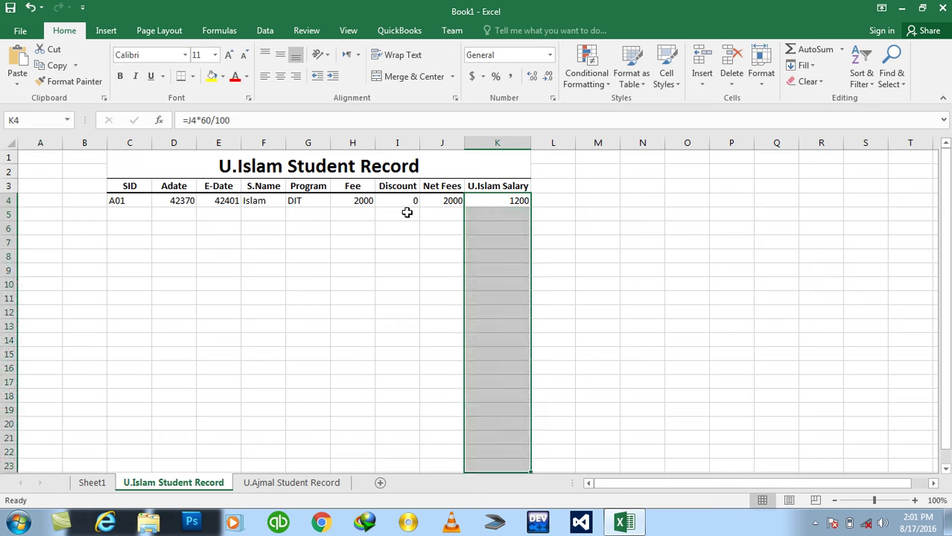
{"action": "key", "text": "ctrl+d"}
{"action": "key", "text": "Left"}
{"action": "key", "text": "shift+Down"}
{"action": "key", "text": "shift+Down"}
{"action": "key", "text": "shift+Down"}
{"action": "key", "text": "shift+Down"}
{"action": "key", "text": "shift+Down"}
{"action": "key", "text": "shift+Down"}
{"action": "key", "text": "shift+Down"}
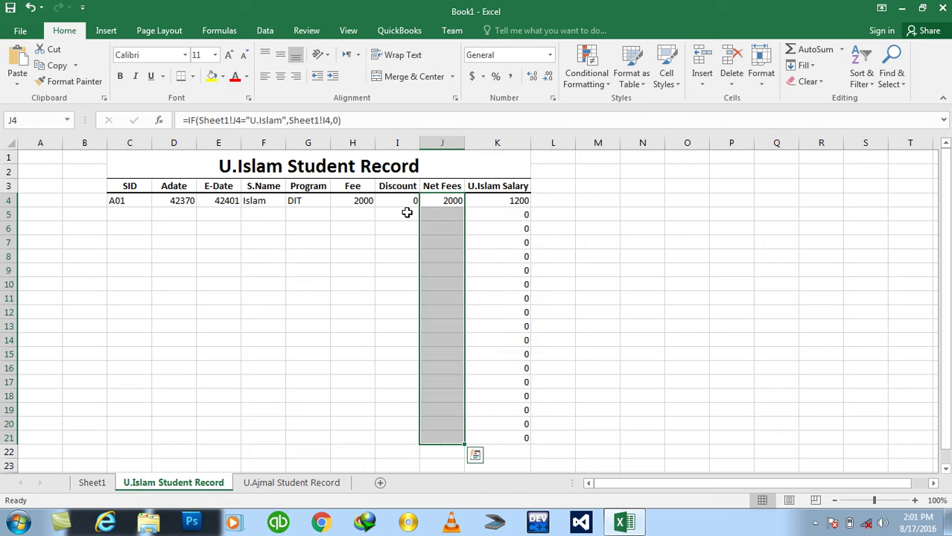
{"action": "key", "text": "ctrl+d"}
Fill the Discount, Fee and Program formulas down columns I, H and G to row 21
{"action": "left_click", "coordinate": [403, 203]}
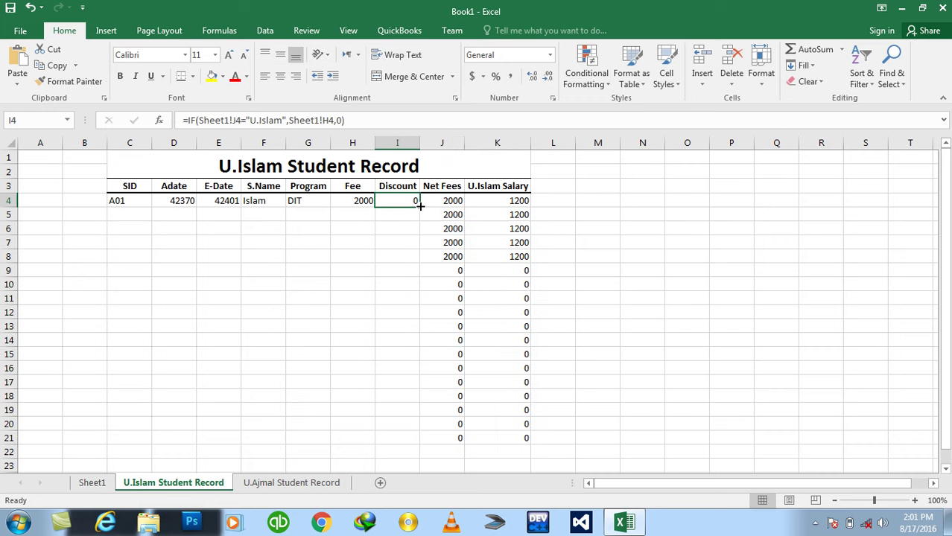
{"action": "double_click", "coordinate": [420, 206]}
{"action": "left_click", "coordinate": [364, 199]}
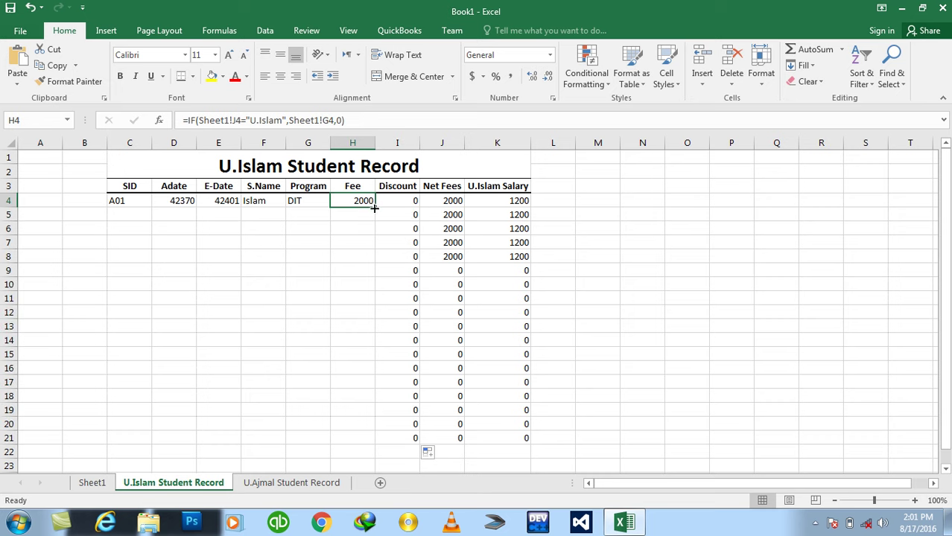
{"action": "double_click", "coordinate": [375, 208]}
{"action": "left_click", "coordinate": [313, 201]}
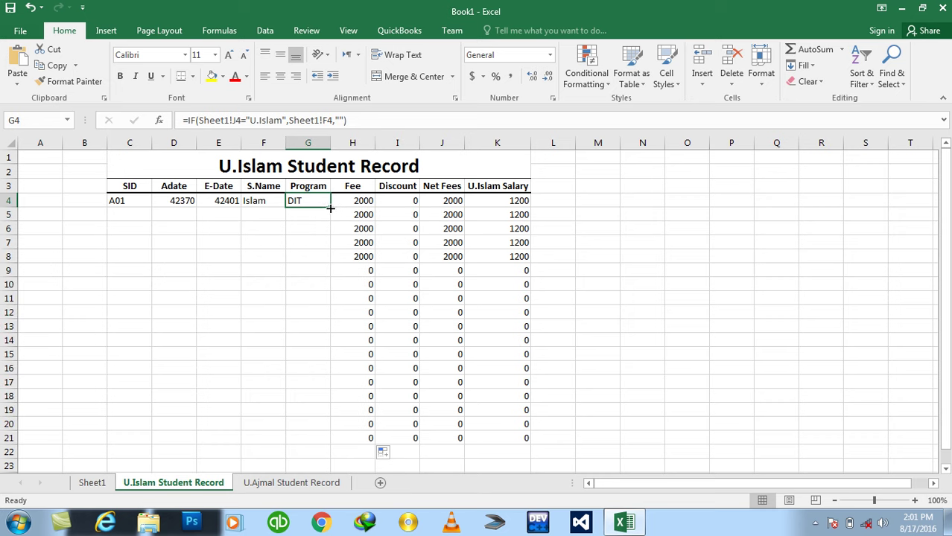
{"action": "double_click", "coordinate": [330, 209]}
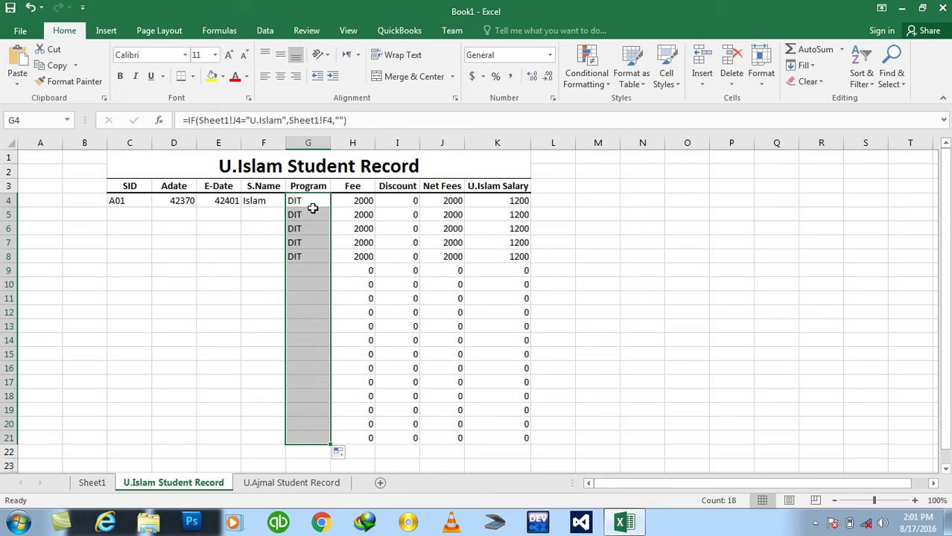
{"action": "left_click", "coordinate": [308, 359]}
Fill the S.Name, E-Date, Adate and SID formulas down columns F through C
{"action": "left_click", "coordinate": [258, 203]}
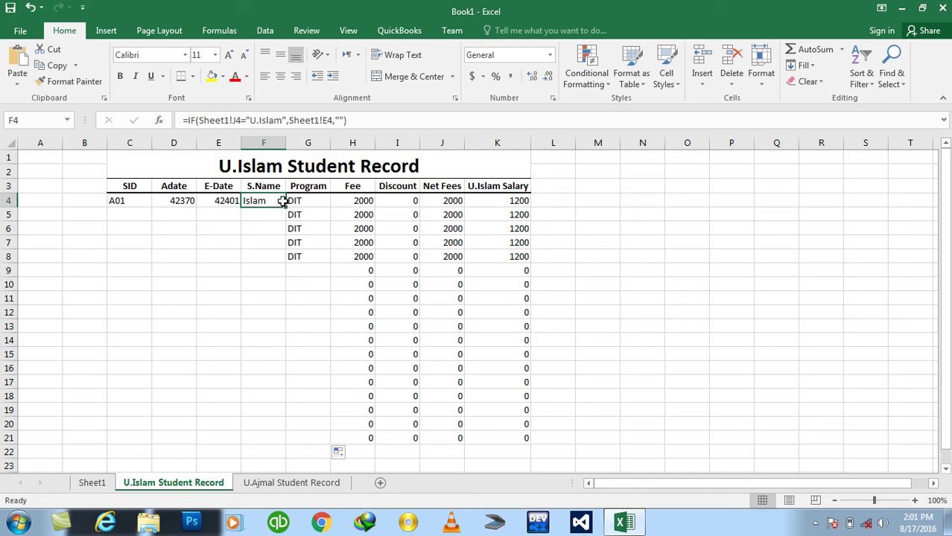
{"action": "double_click", "coordinate": [286, 208]}
{"action": "left_click", "coordinate": [219, 199]}
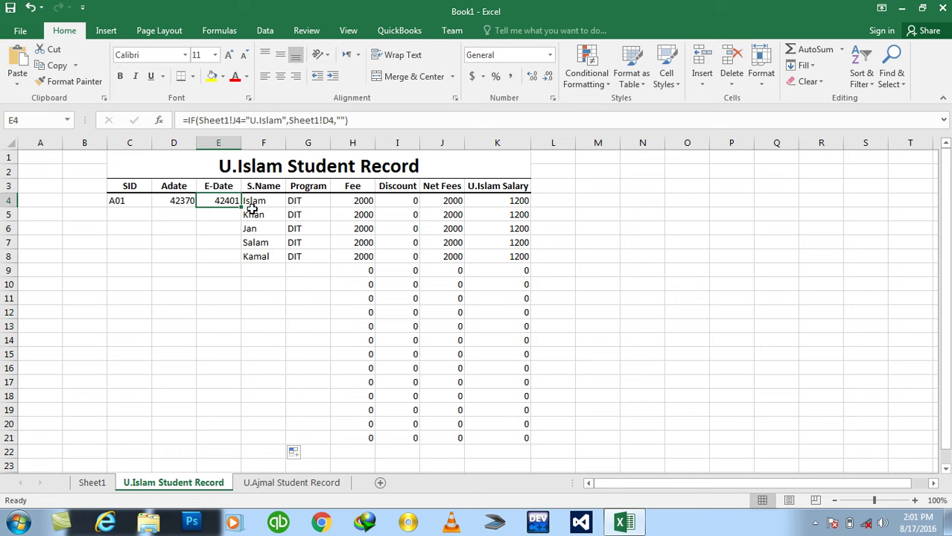
{"action": "double_click", "coordinate": [240, 209]}
{"action": "left_click", "coordinate": [186, 202]}
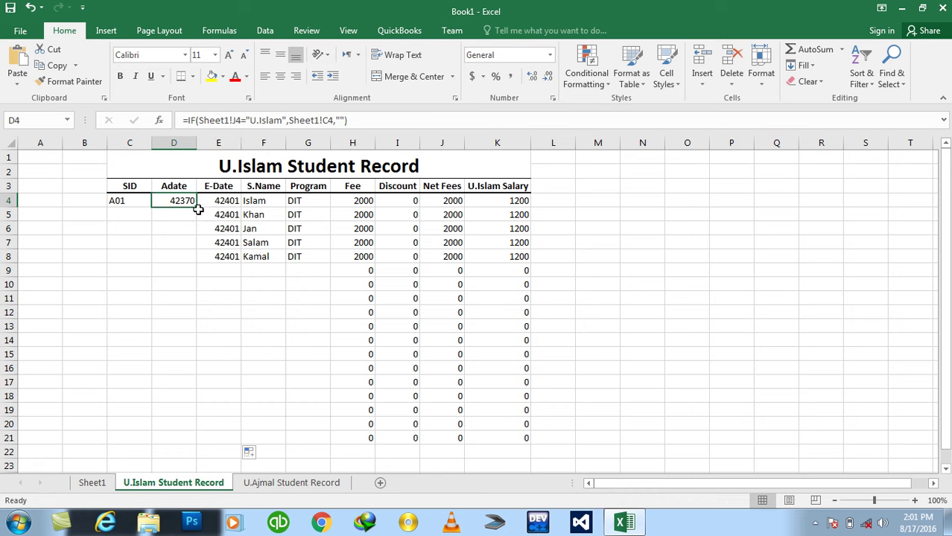
{"action": "double_click", "coordinate": [195, 209]}
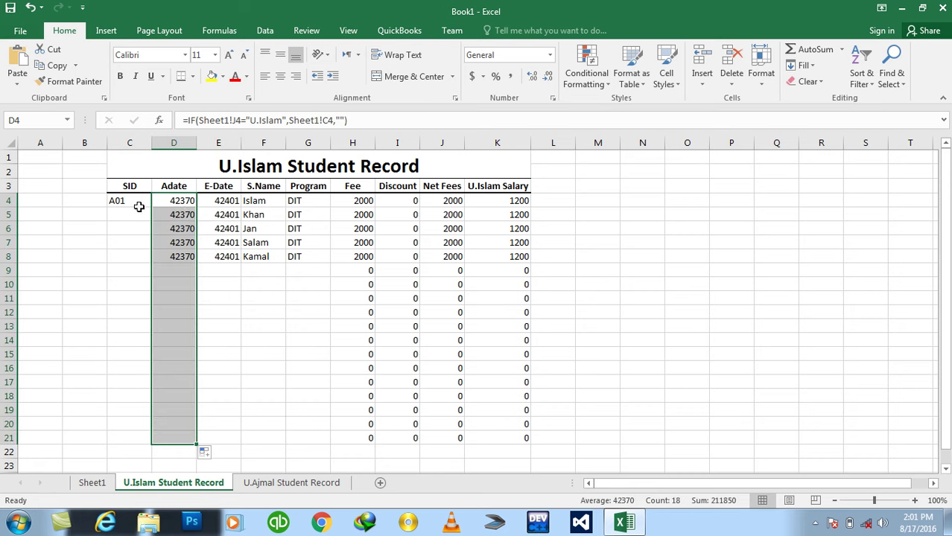
{"action": "left_click", "coordinate": [143, 206]}
{"action": "double_click", "coordinate": [152, 208]}
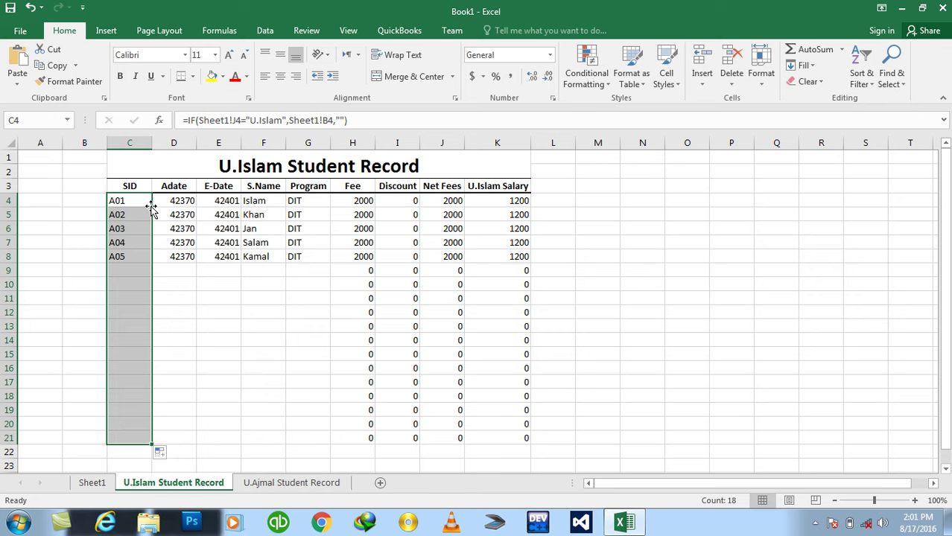
Copy the row-4 formulas C4:K4 and paste them at D4 on the U.Ajmal Student Record sheet
{"action": "left_click_drag", "start_coordinate": [132, 202], "coordinate": [496, 201]}
{"action": "key", "text": "ctrl+c"}
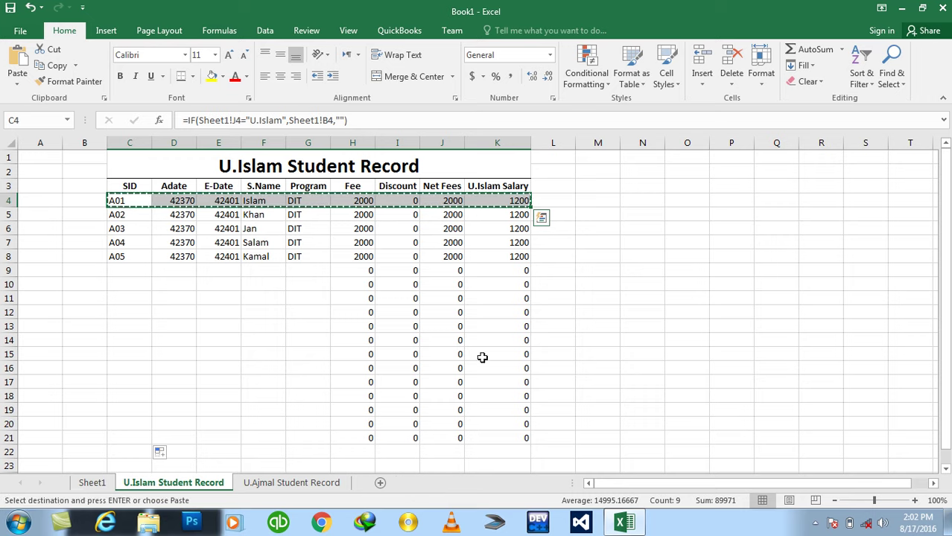
{"action": "left_click", "coordinate": [284, 482]}
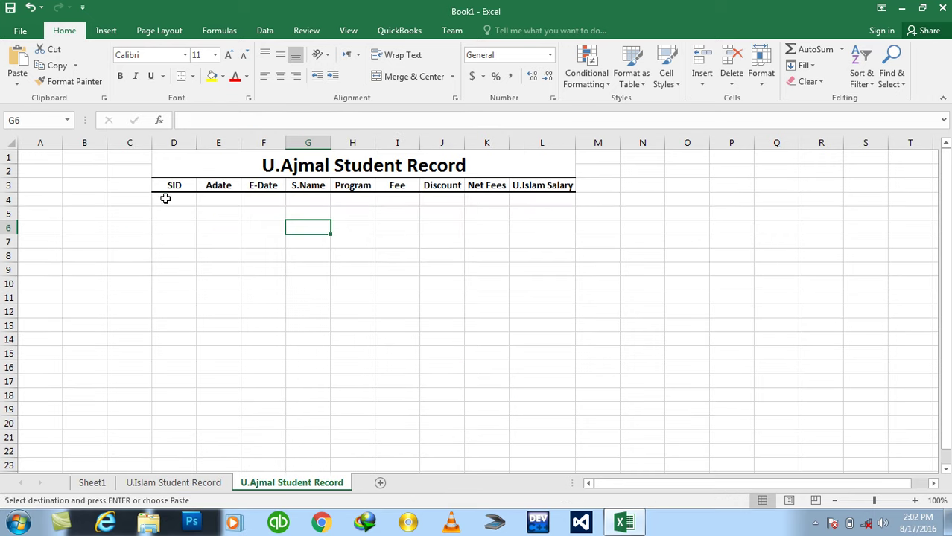
{"action": "left_click", "coordinate": [166, 199]}
{"action": "key", "text": "ctrl+v"}
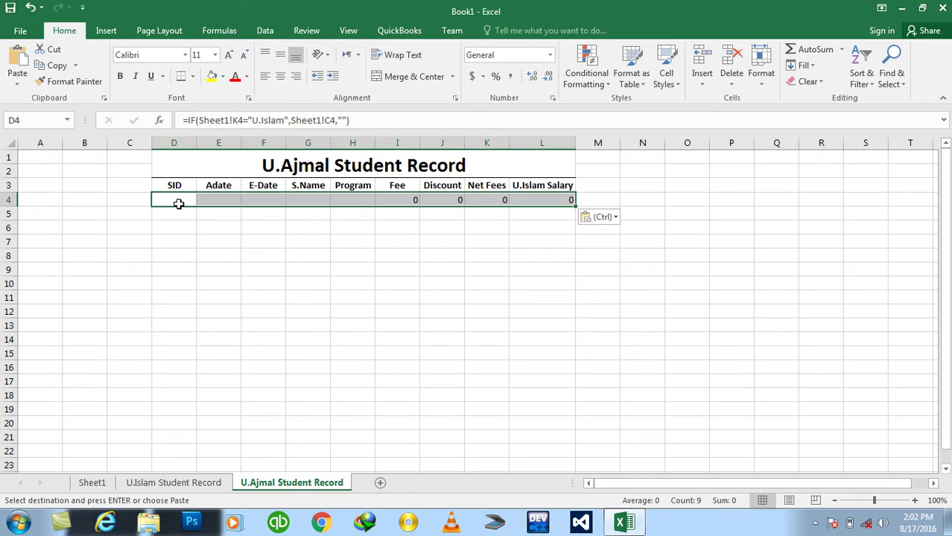
{"action": "key", "text": "shift+Left"}
{"action": "key", "text": "shift+Left"}
{"action": "key", "text": "shift+Left"}
{"action": "left_click", "coordinate": [182, 200]}
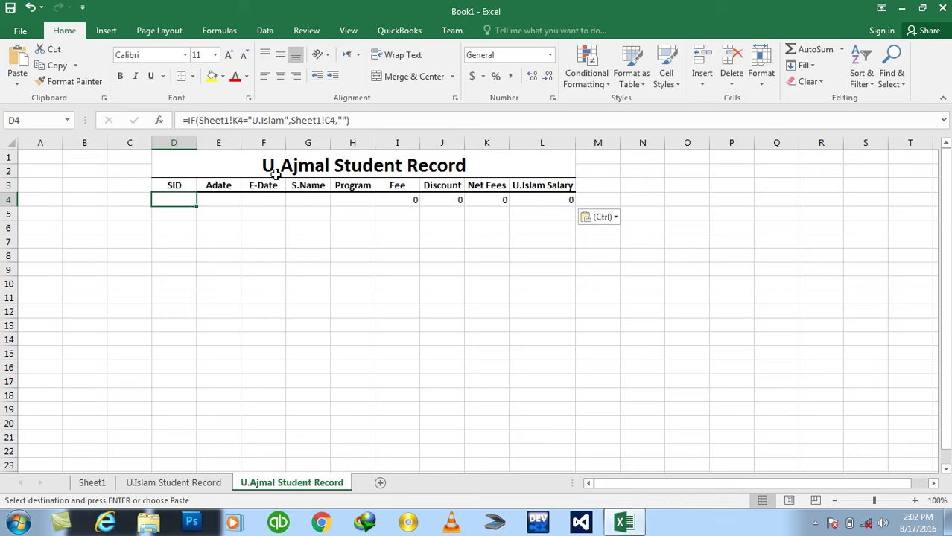
{"action": "left_click", "coordinate": [252, 119]}
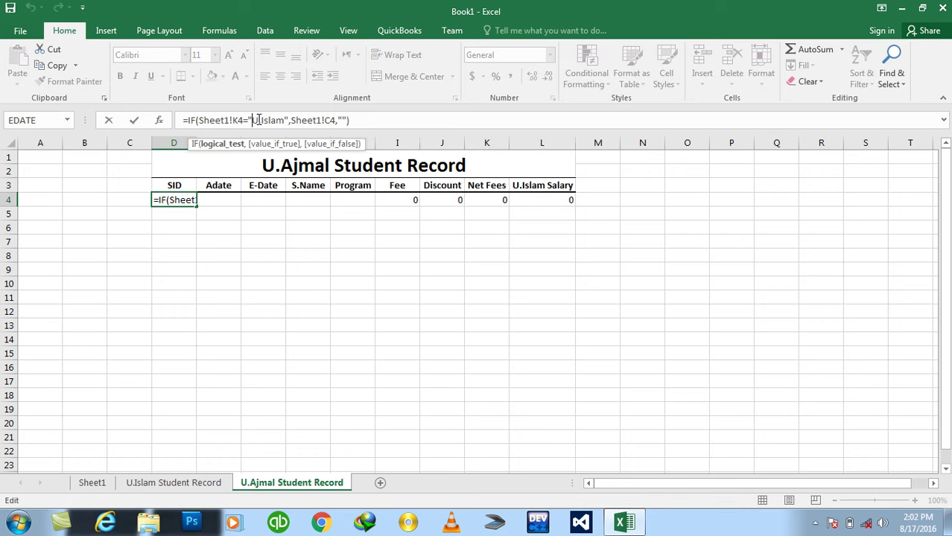
{"action": "left_click_drag", "start_coordinate": [261, 120], "coordinate": [283, 121]}
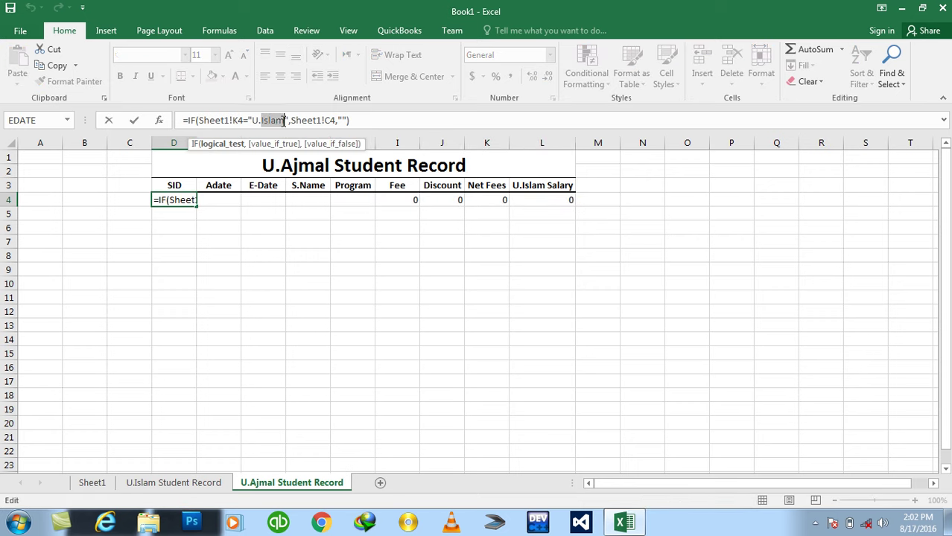
{"action": "type", "text": "Ajmal"}
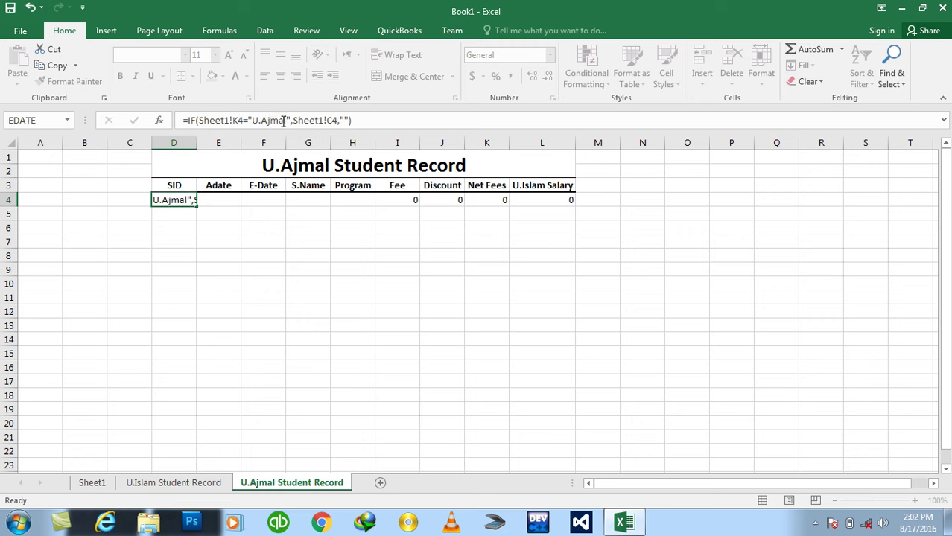
{"action": "key", "text": "Return"}
{"action": "key", "text": "Up"}
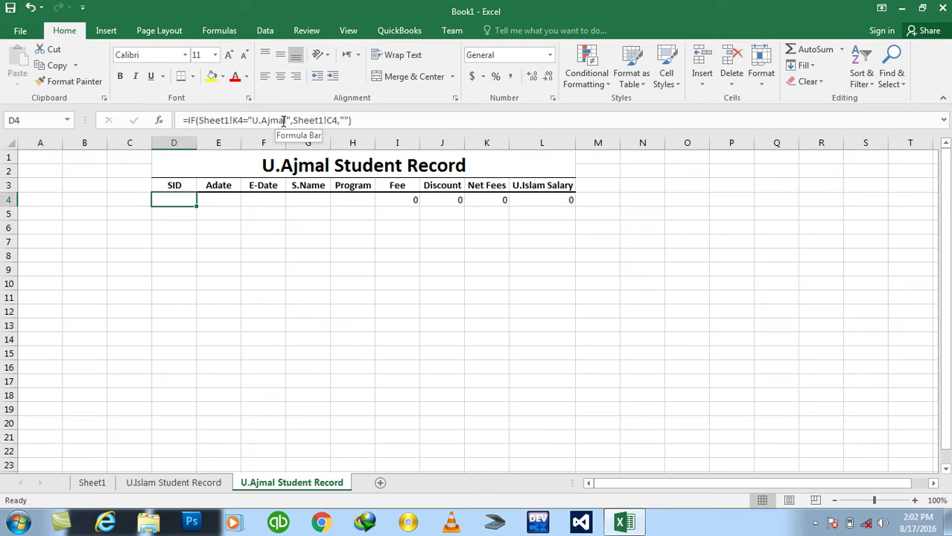
{"action": "key", "text": "Right"}
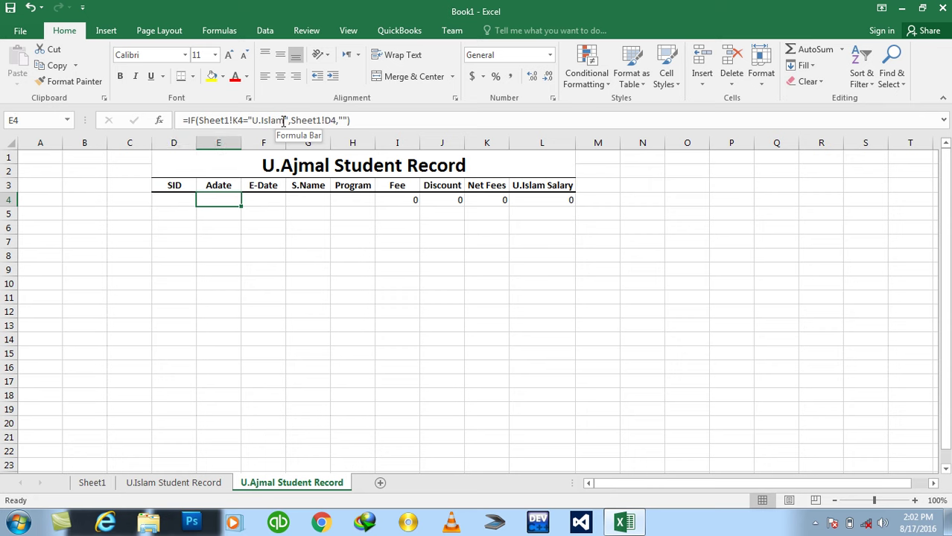
{"action": "left_click_drag", "start_coordinate": [284, 121], "coordinate": [264, 121]}
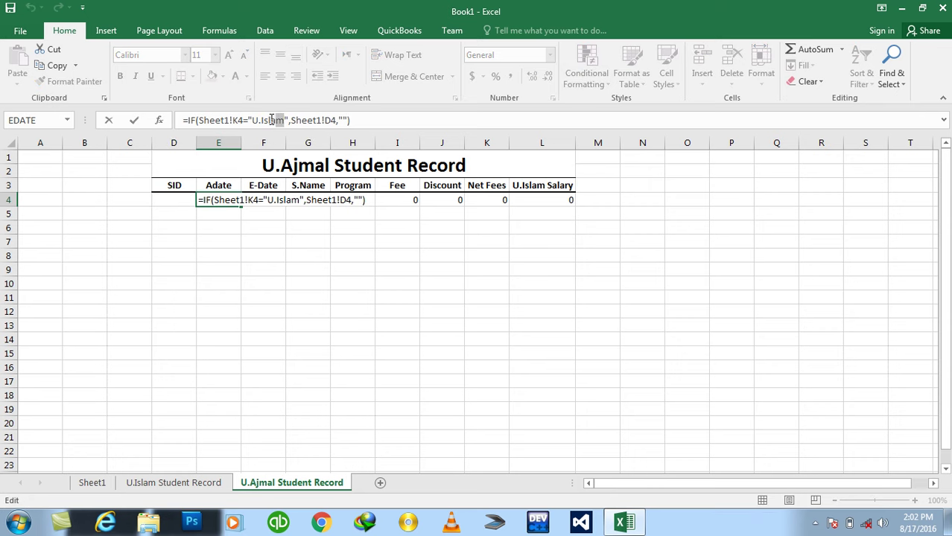
{"action": "type", "text": "Ajm"}
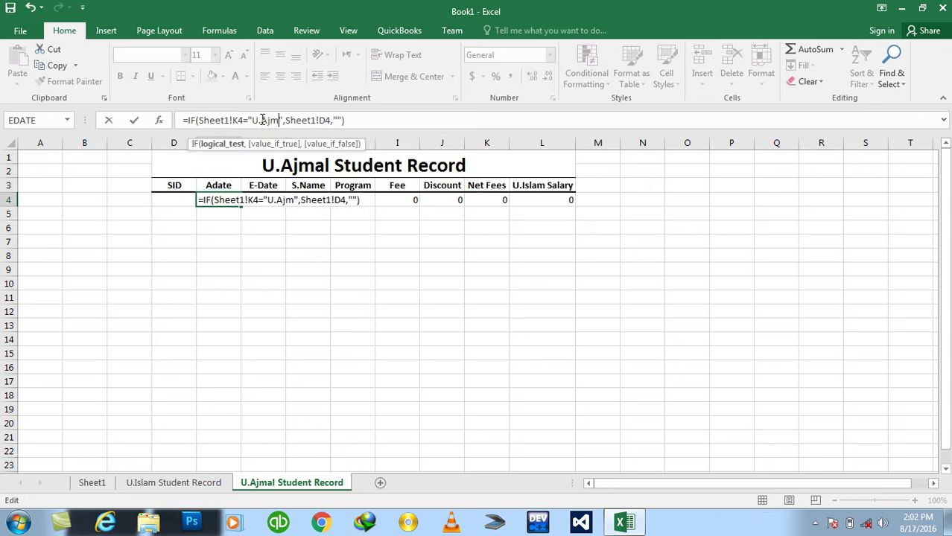
{"action": "type", "text": "al"}
{"action": "key", "text": "Return"}
{"action": "key", "text": "Right"}
{"action": "key", "text": "Up"}
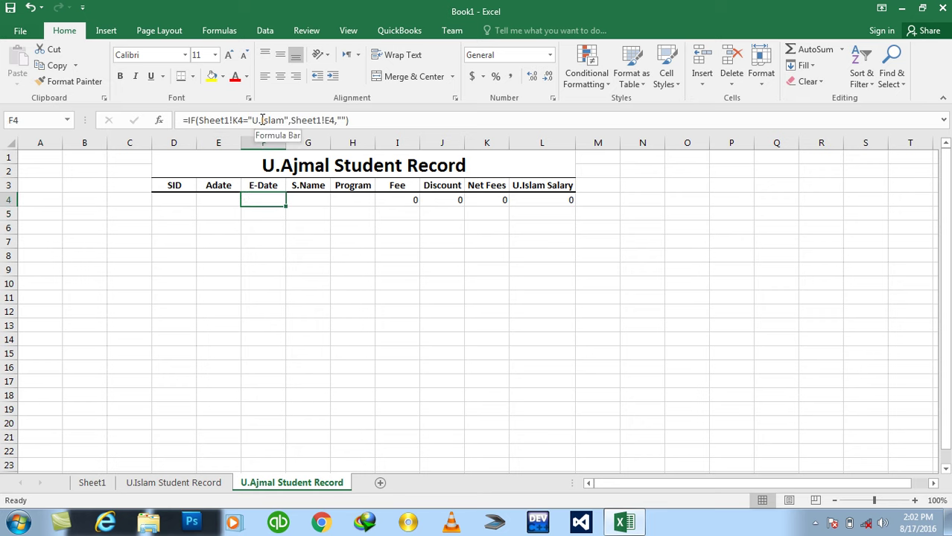
{"action": "key", "text": "F2"}
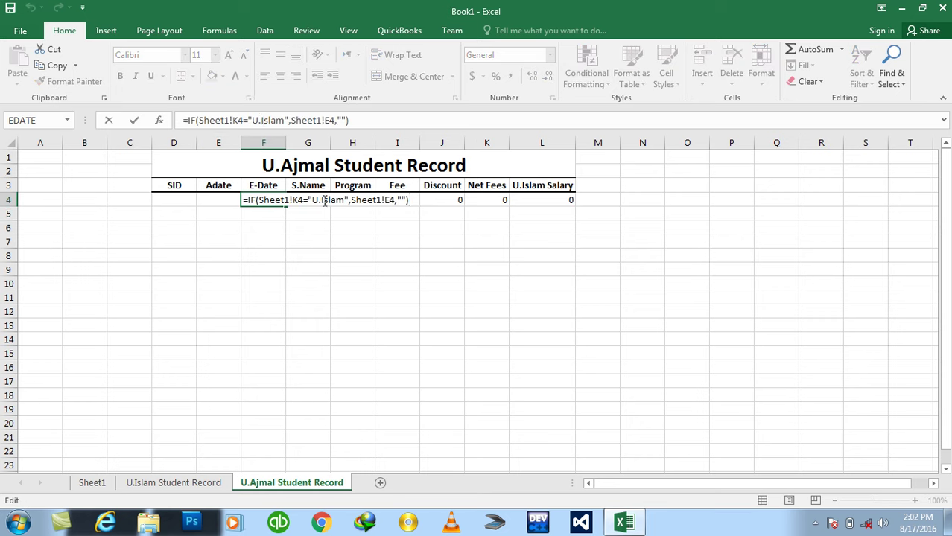
{"action": "left_click_drag", "start_coordinate": [322, 200], "coordinate": [346, 200]}
{"action": "type", "text": "Ajmal"}
{"action": "key", "text": "Return"}
{"action": "key", "text": "Right"}
{"action": "key", "text": "Up"}
{"action": "key", "text": "F2"}
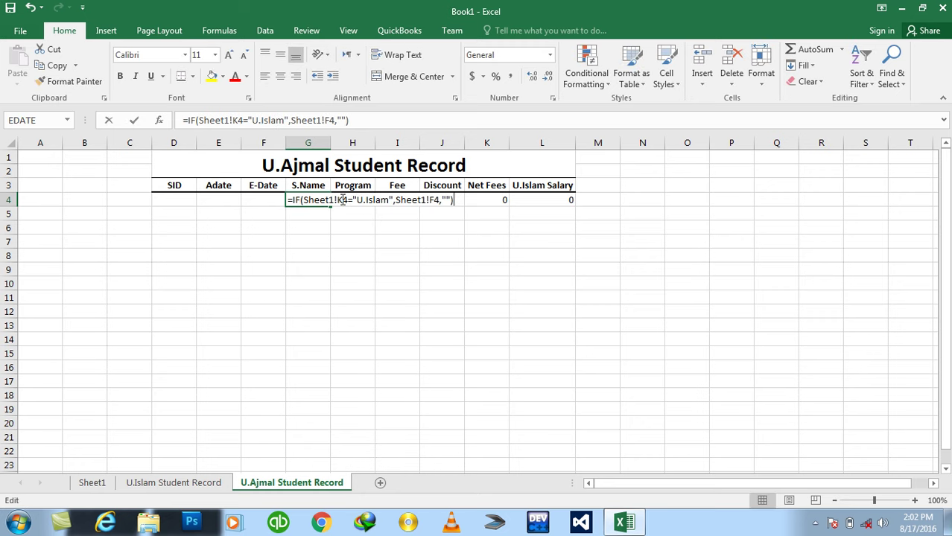
{"action": "key", "text": "Left"}
{"action": "key", "text": "Left"}
{"action": "key", "text": "Left"}
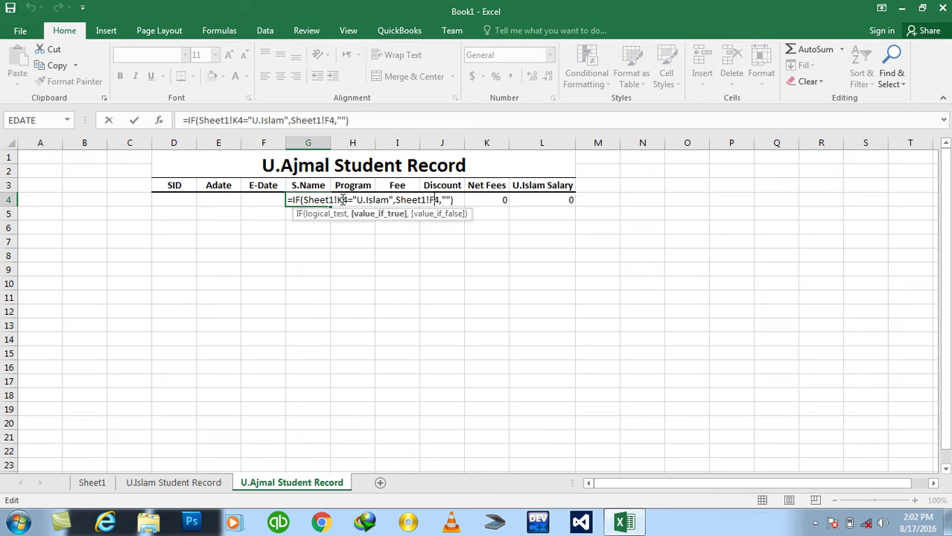
{"action": "key", "text": "Left"}
{"action": "key", "text": "Left"}
{"action": "key", "text": "Left"}
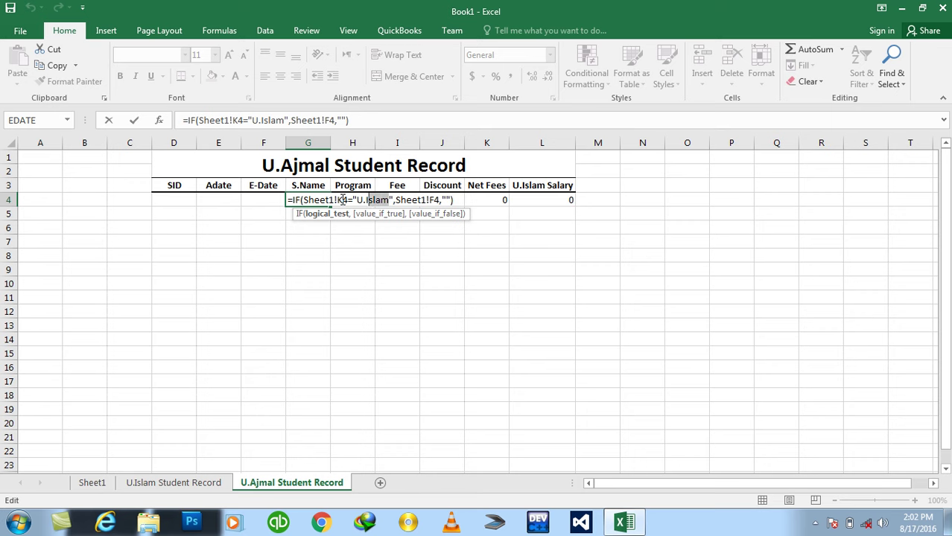
{"action": "type", "text": "Ajmal"}
{"action": "left_click", "coordinate": [341, 200]}
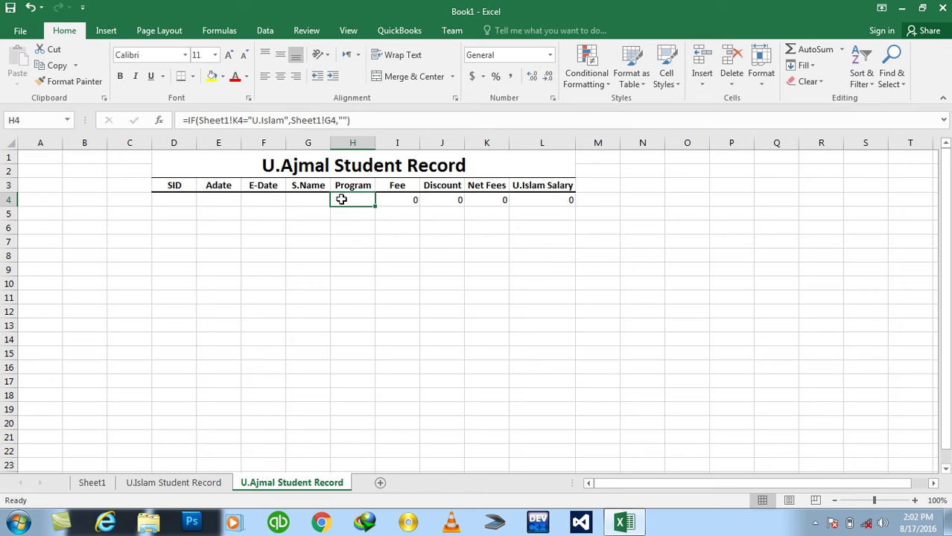
{"action": "double_click", "coordinate": [341, 200]}
{"action": "double_click", "coordinate": [423, 199]}
{"action": "left_click_drag", "start_coordinate": [408, 200], "coordinate": [427, 200]}
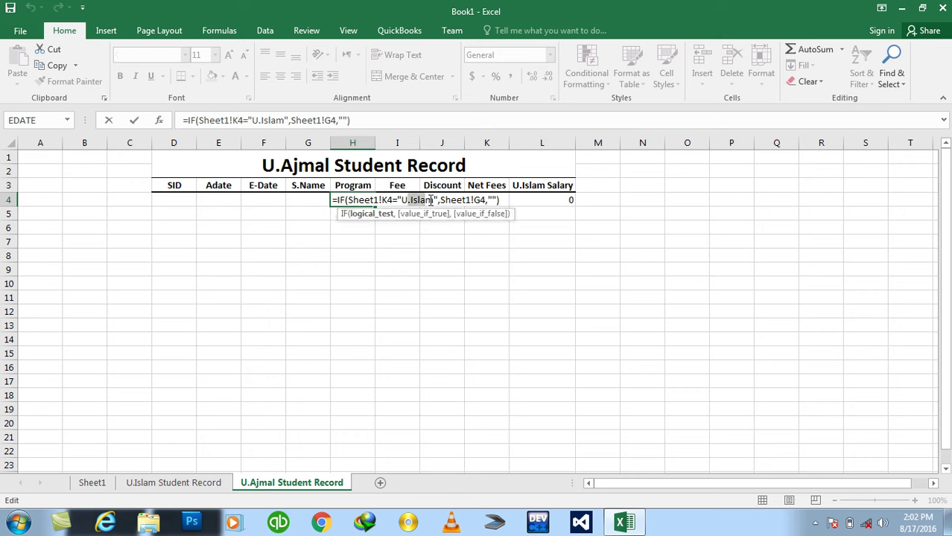
{"action": "type", "text": "Ajmal"}
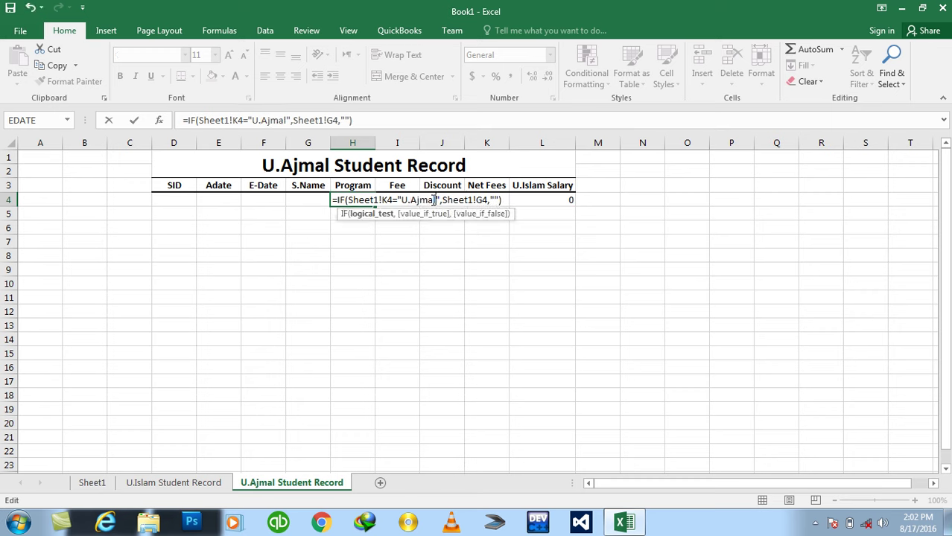
{"action": "key", "text": "Return"}
{"action": "double_click", "coordinate": [400, 199]}
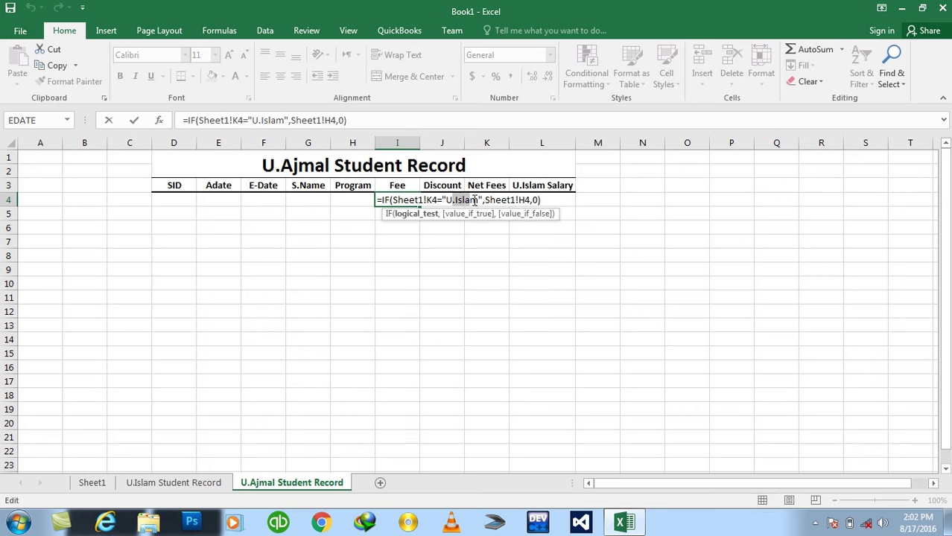
{"action": "type", "text": "Ajmal"}
{"action": "key", "text": "ctrl+Return"}
{"action": "key", "text": "Down"}
{"action": "key", "text": "Up"}
{"action": "key", "text": "Right"}
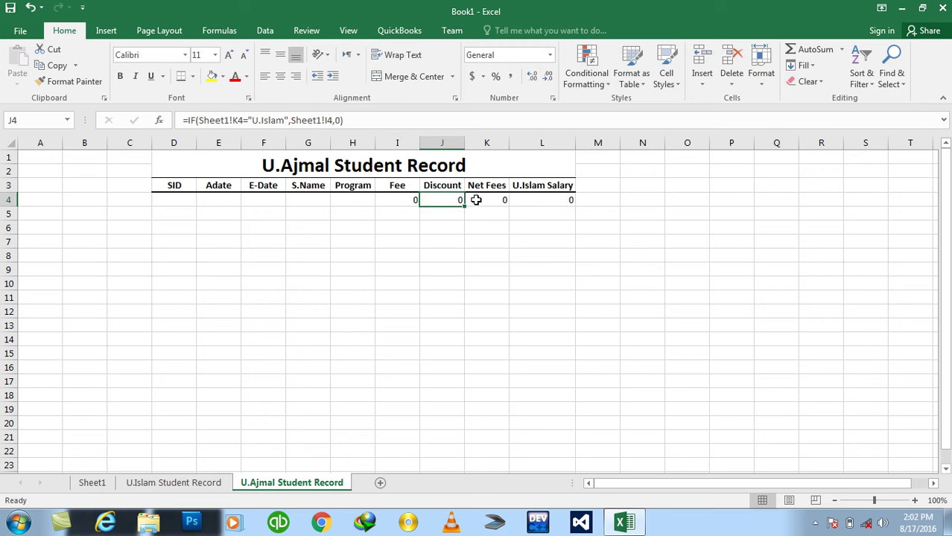
{"action": "key", "text": "F2"}
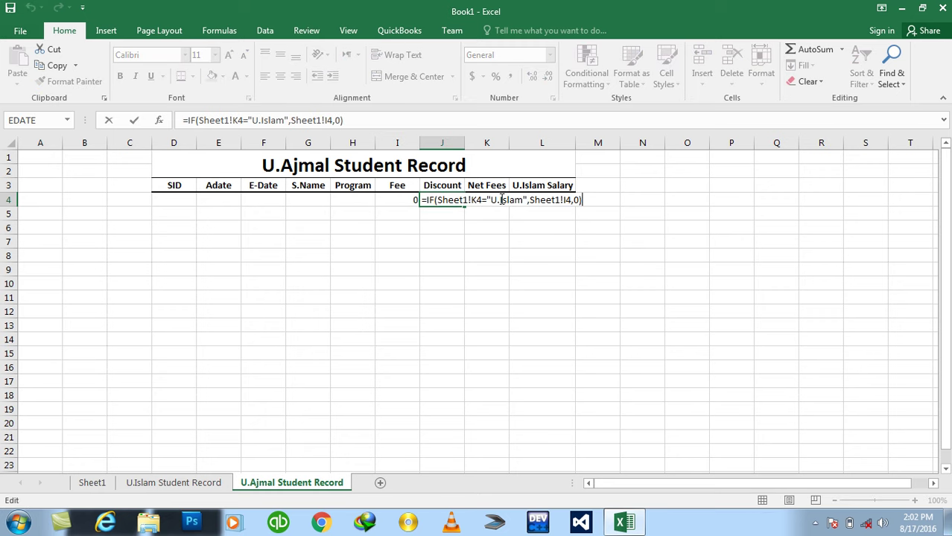
{"action": "double_click", "coordinate": [500, 200]}
{"action": "type", "text": "Ajmal"}
{"action": "key", "text": "Return"}
{"action": "key", "text": "Right"}
{"action": "key", "text": "Up"}
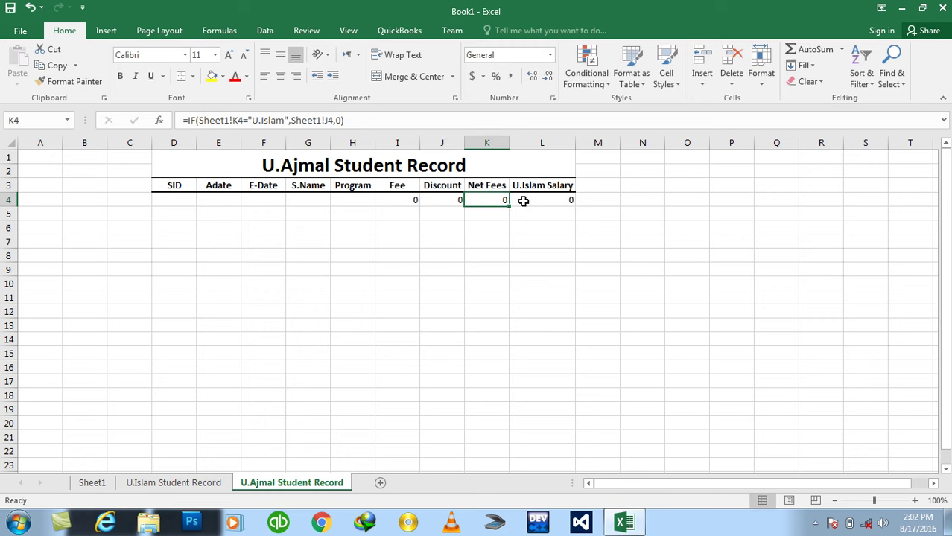
{"action": "key", "text": "F2"}
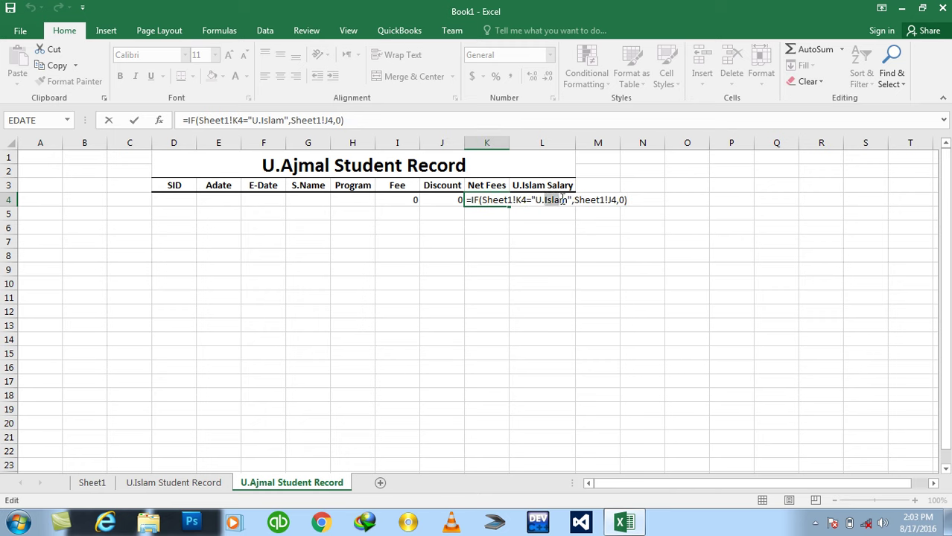
{"action": "left_click_drag", "start_coordinate": [566, 199], "coordinate": [569, 200]}
{"action": "type", "text": "Ajmal"}
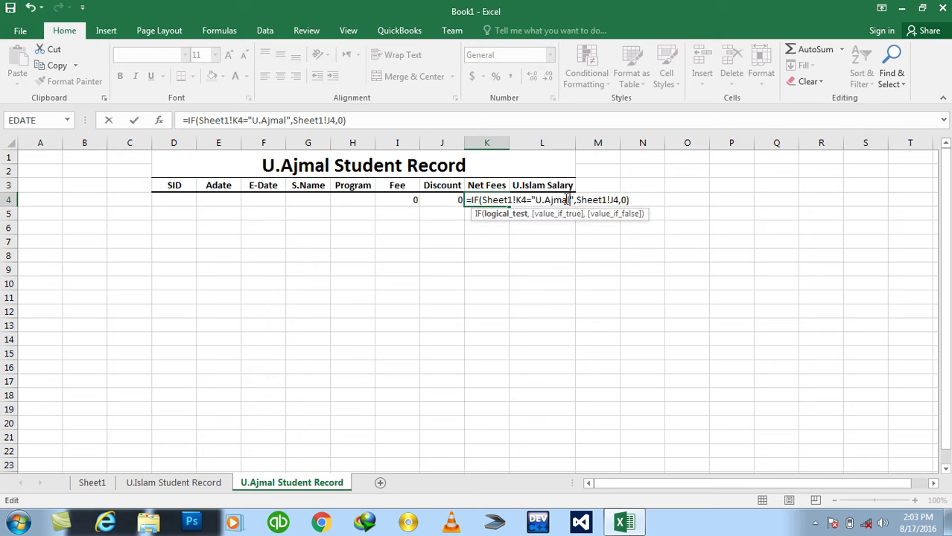
{"action": "key", "text": "Return"}
Change the salary formula in L4 from 60% to 50% of Net Fees (=K4*50/100)
{"action": "key", "text": "Right"}
{"action": "key", "text": "Up"}
{"action": "key", "text": "F2"}
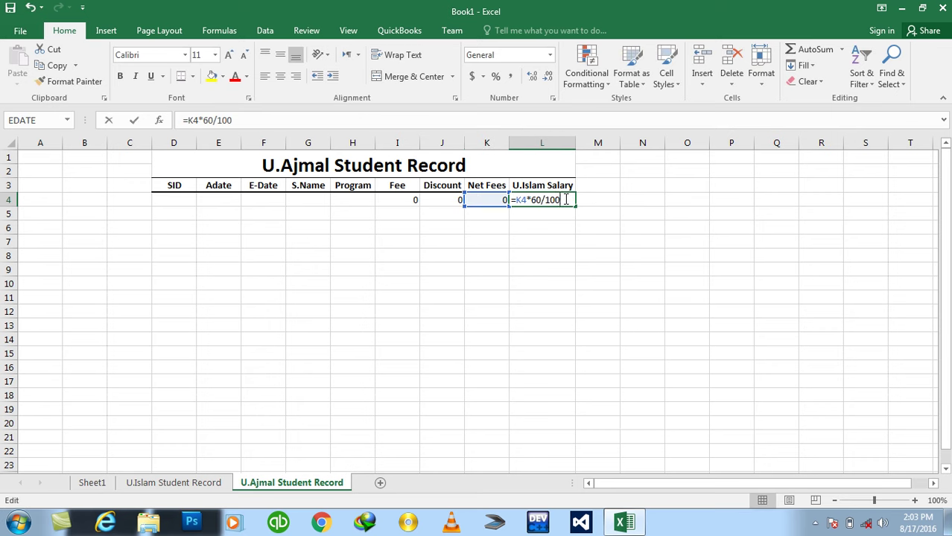
{"action": "key", "text": "Return"}
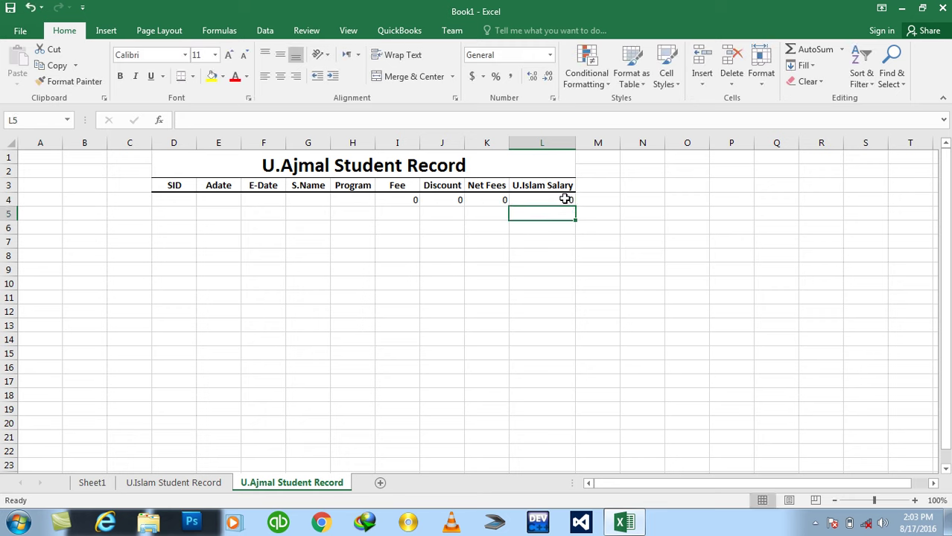
{"action": "key", "text": "Up"}
{"action": "double_click", "coordinate": [566, 200]}
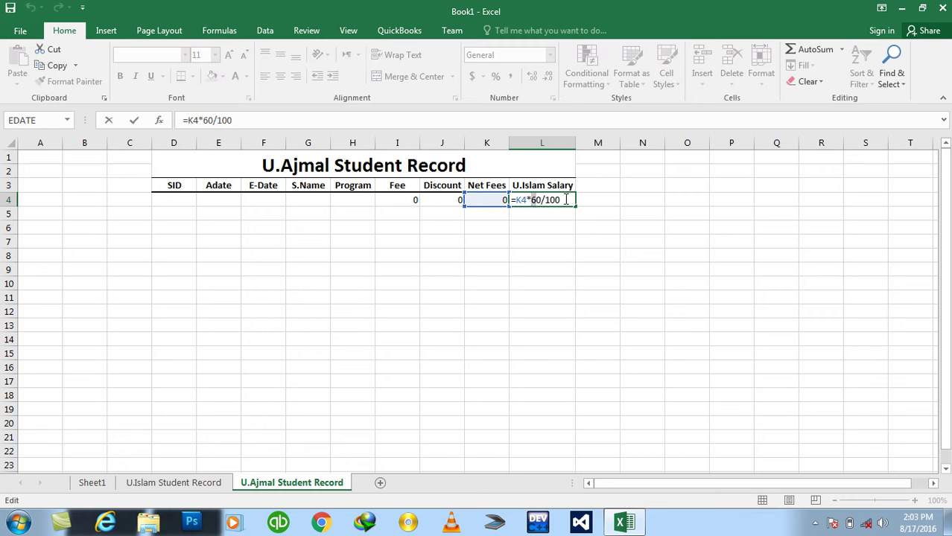
{"action": "key", "text": "Delete"}
{"action": "type", "text": "5"}
{"action": "key", "text": "Return"}
{"action": "key", "text": "Up"}
Fill the salary, Net Fees, Discount, Fee and Program formulas down to row 21
{"action": "left_click_drag", "start_coordinate": [568, 199], "coordinate": [551, 427]}
{"action": "left_click", "coordinate": [483, 202]}
{"action": "double_click", "coordinate": [508, 207]}
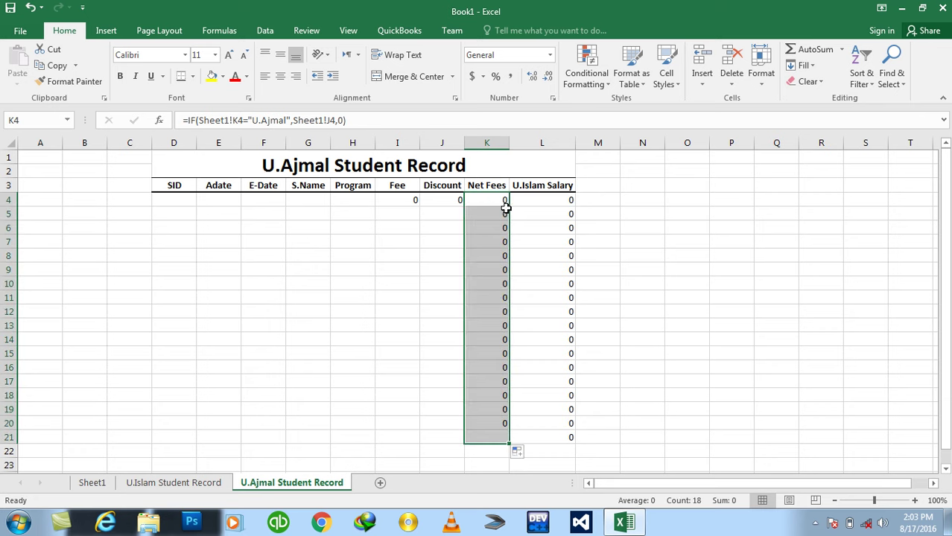
{"action": "left_click", "coordinate": [451, 201]}
{"action": "double_click", "coordinate": [463, 209]}
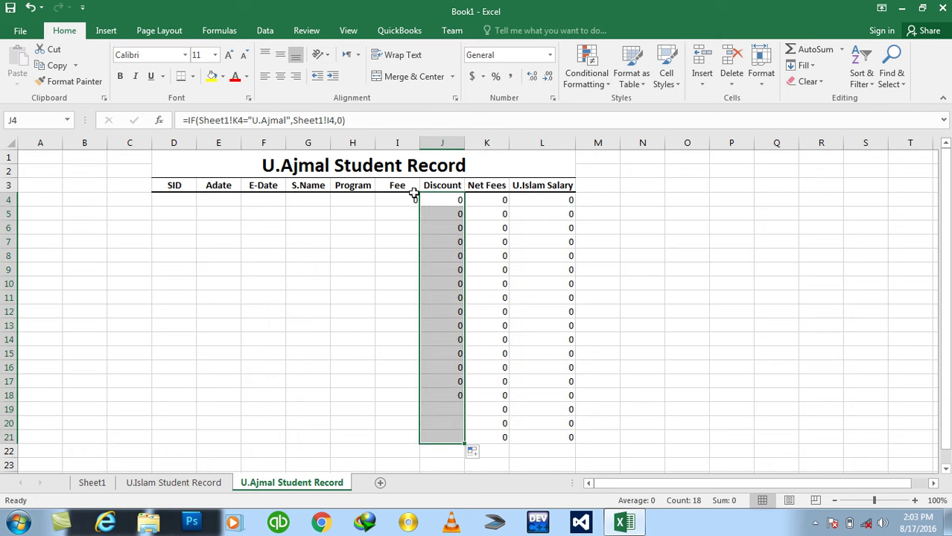
{"action": "left_click", "coordinate": [414, 199]}
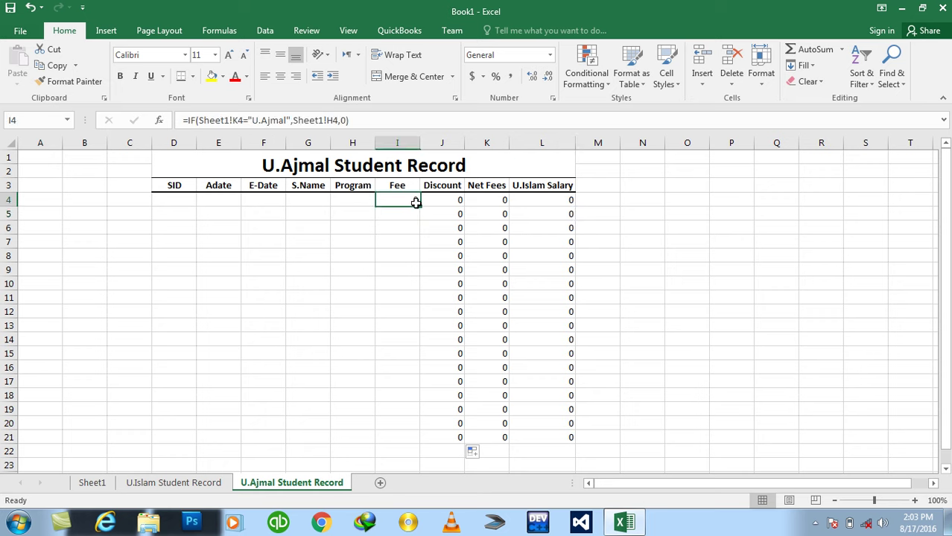
{"action": "double_click", "coordinate": [416, 203]}
{"action": "left_click", "coordinate": [367, 196]}
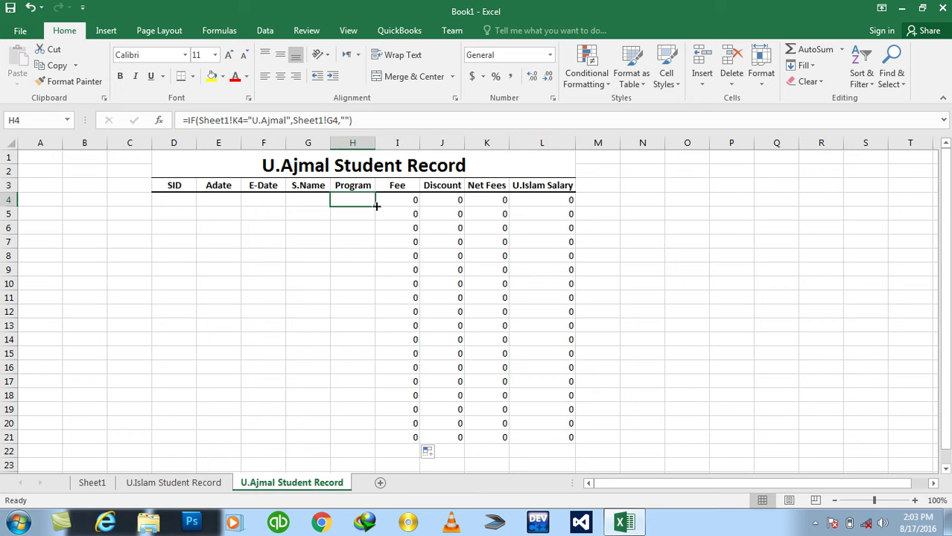
{"action": "double_click", "coordinate": [377, 207]}
Extend the SID column to row 21, then delete everything in the D4:L22 table body
{"action": "left_click", "coordinate": [186, 201]}
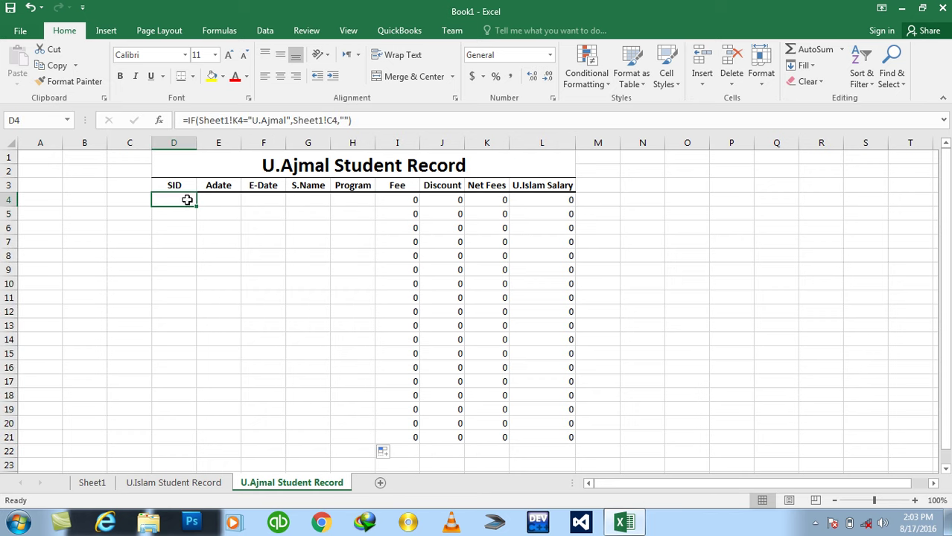
{"action": "left_click_drag", "start_coordinate": [187, 200], "coordinate": [165, 438]}
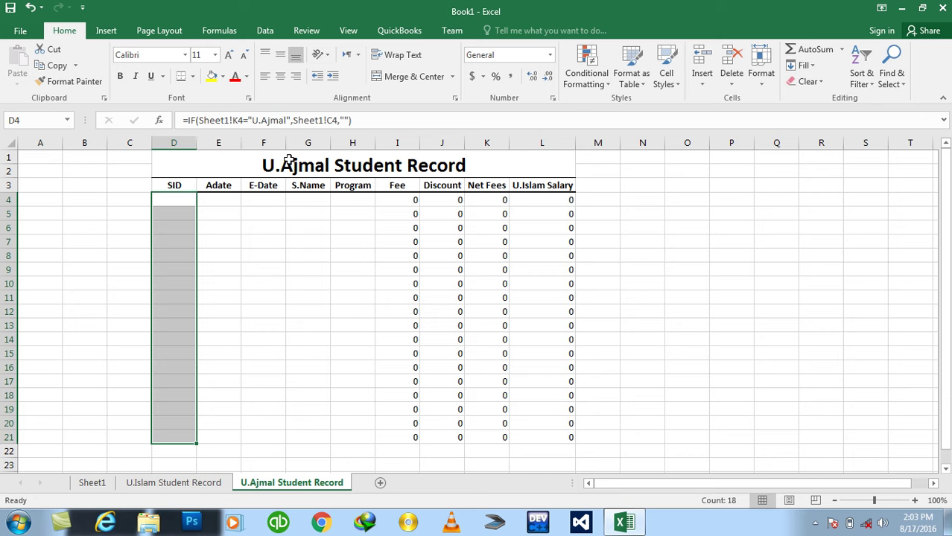
{"action": "mouse_move", "coordinate": [192, 201]}
{"action": "left_mouse_down"}
{"action": "mouse_move", "coordinate": [585, 413]}
{"action": "mouse_move", "coordinate": [572, 449]}
{"action": "left_mouse_up"}
{"action": "key", "text": "Delete"}
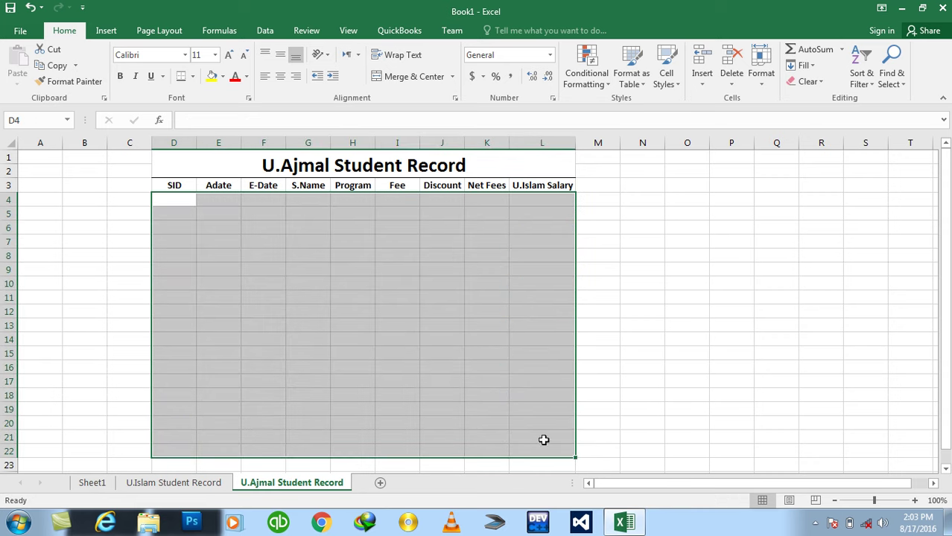
On the U.Islam Student Record sheet, enter a bold Total label in C22
{"action": "left_click", "coordinate": [159, 485]}
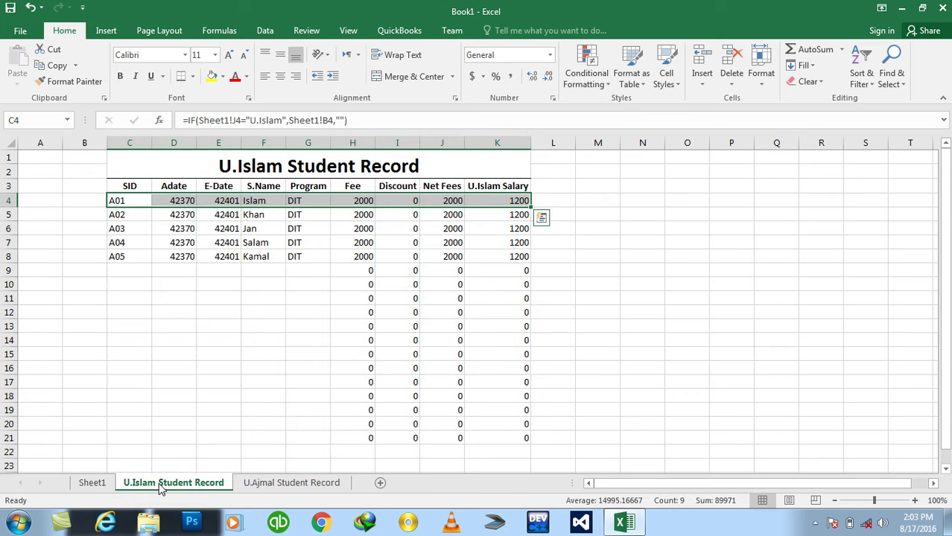
{"action": "left_click", "coordinate": [120, 449]}
{"action": "type", "text": "Totasl"}
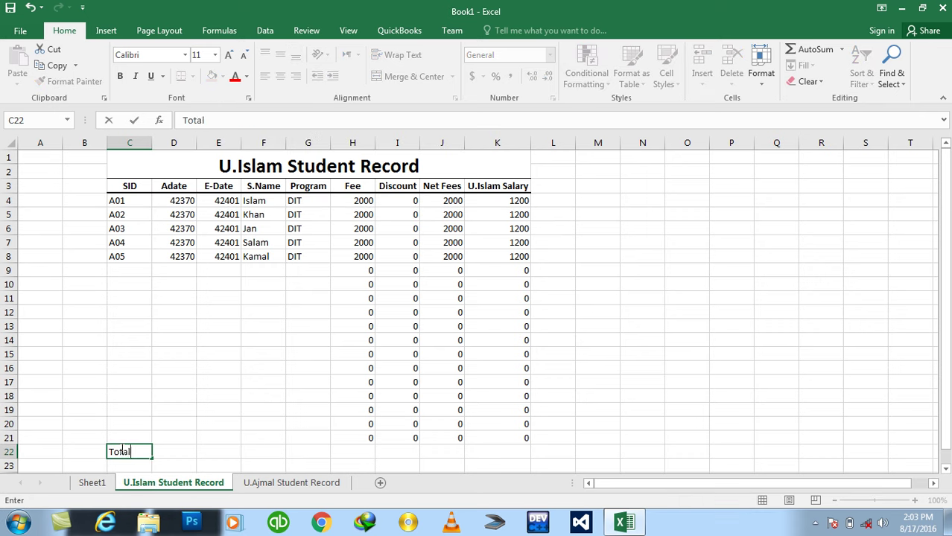
{"action": "key", "text": "Return"}
{"action": "left_click", "coordinate": [120, 450]}
{"action": "key", "text": "ctrl+b"}
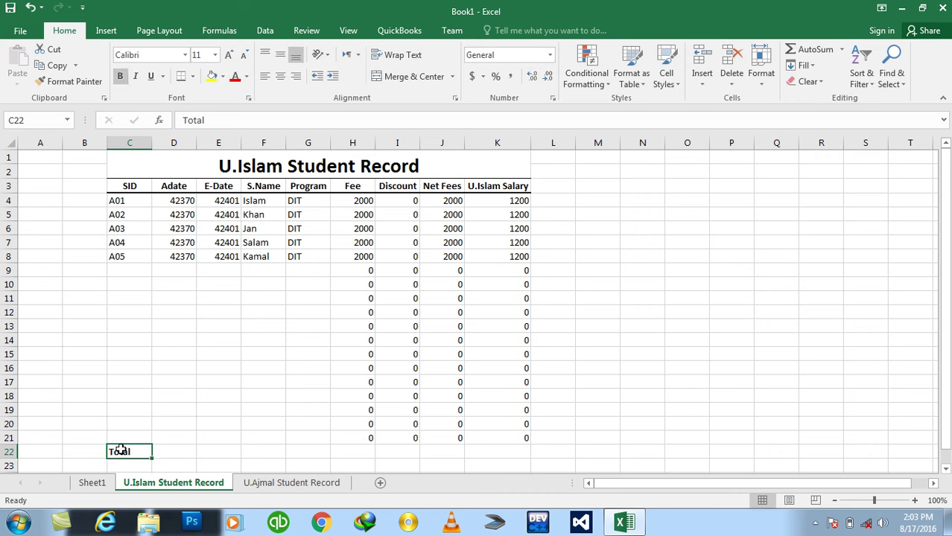
Enter a bold =COUNTA over F4:F21 in F22, then change it to COUNT
{"action": "key", "text": "Right"}
{"action": "key", "text": "Right"}
{"action": "key", "text": "Right"}
{"action": "key", "text": "Left"}
{"action": "key", "text": "Right"}
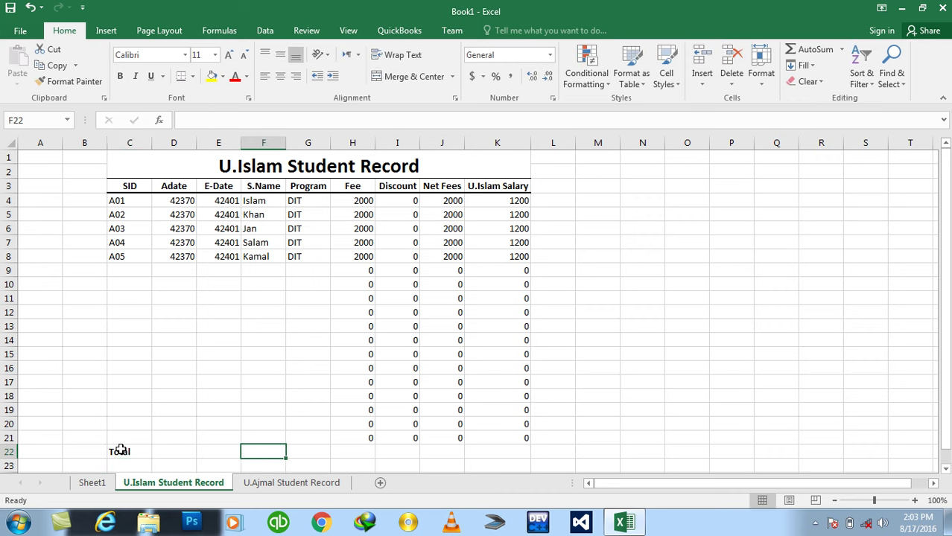
{"action": "type", "text": "=counta("}
{"action": "left_click", "coordinate": [260, 432]}
{"action": "left_click_drag", "start_coordinate": [260, 432], "coordinate": [261, 207]}
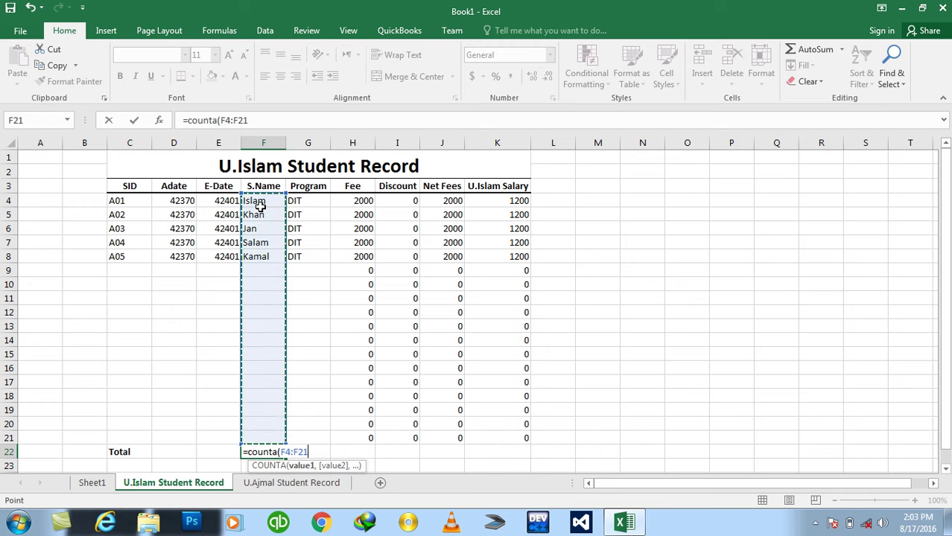
{"action": "key", "text": "ctrl+Return"}
{"action": "key", "text": "ctrl+b"}
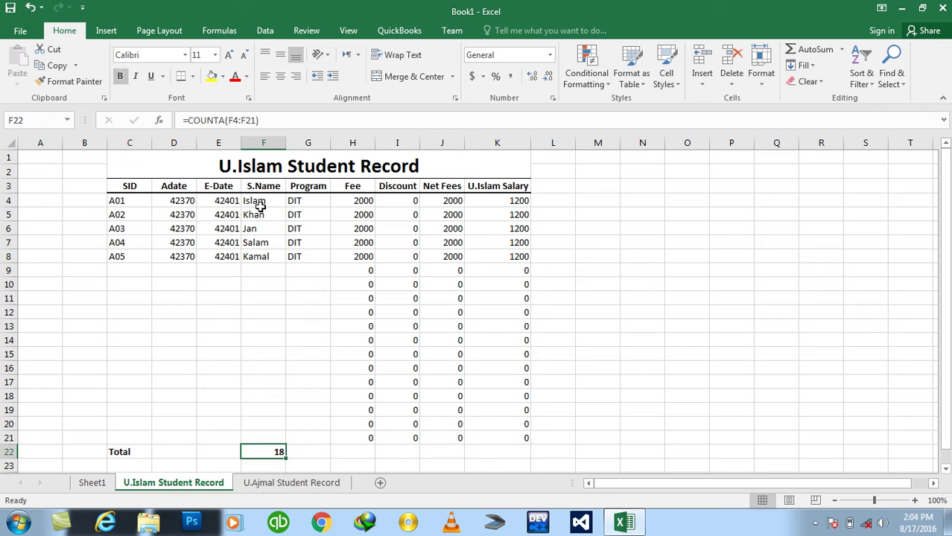
{"action": "key", "text": "F2"}
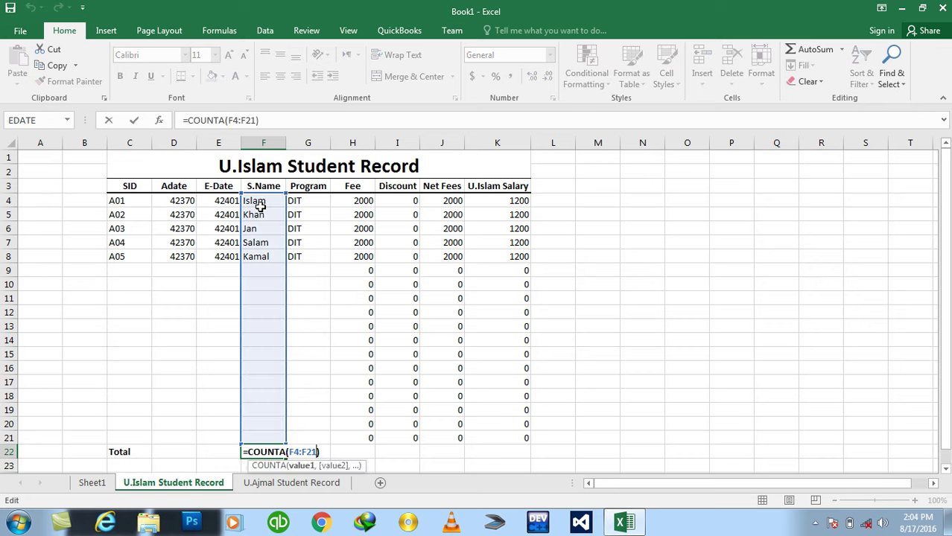
{"action": "key", "text": "BackSpace"}
{"action": "key", "text": "ctrl+Return"}
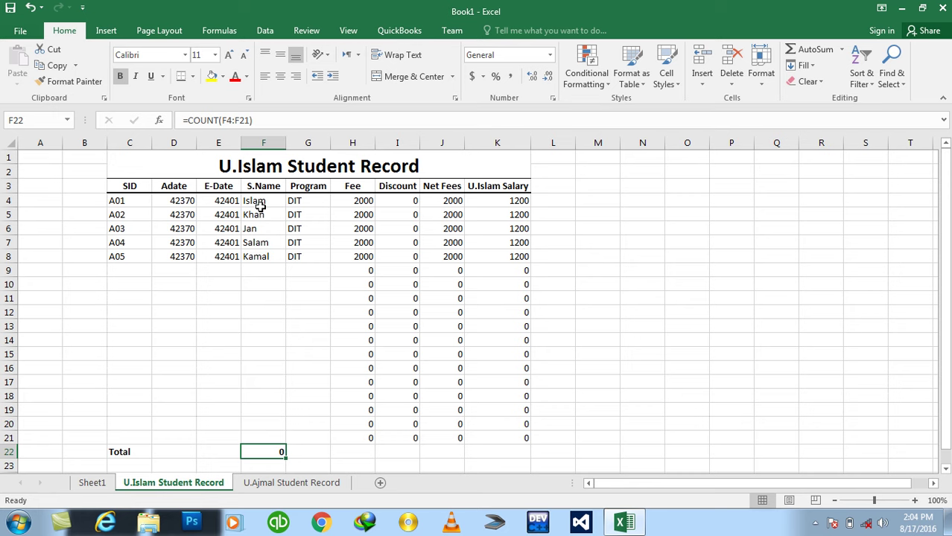
Try a COUNT of the Fee range H4:H21 in F22, then turn it into COUNTA
{"action": "type", "text": "=count"}
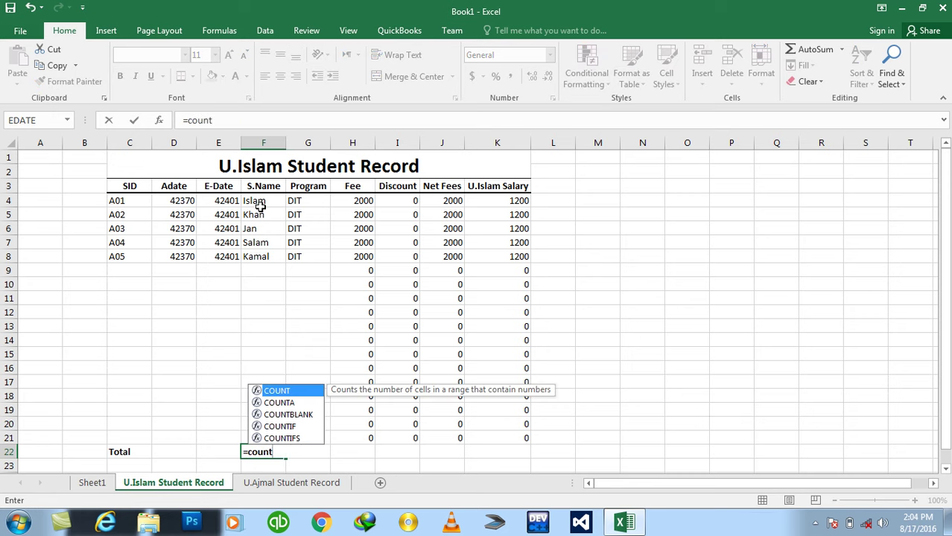
{"action": "type", "text": "("}
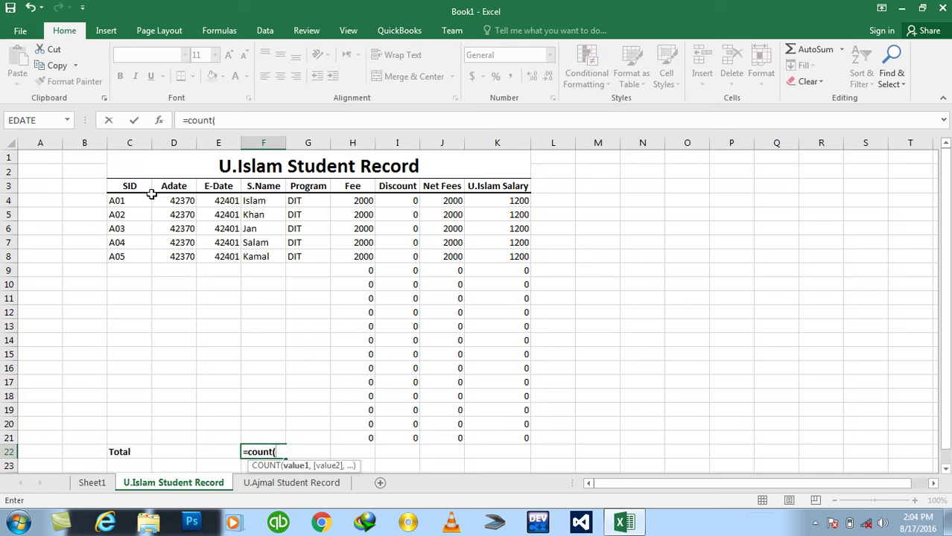
{"action": "left_click_drag", "start_coordinate": [119, 200], "coordinate": [130, 312]}
{"action": "left_click_drag", "start_coordinate": [133, 398], "coordinate": [131, 424]}
{"action": "left_click_drag", "start_coordinate": [353, 200], "coordinate": [348, 436]}
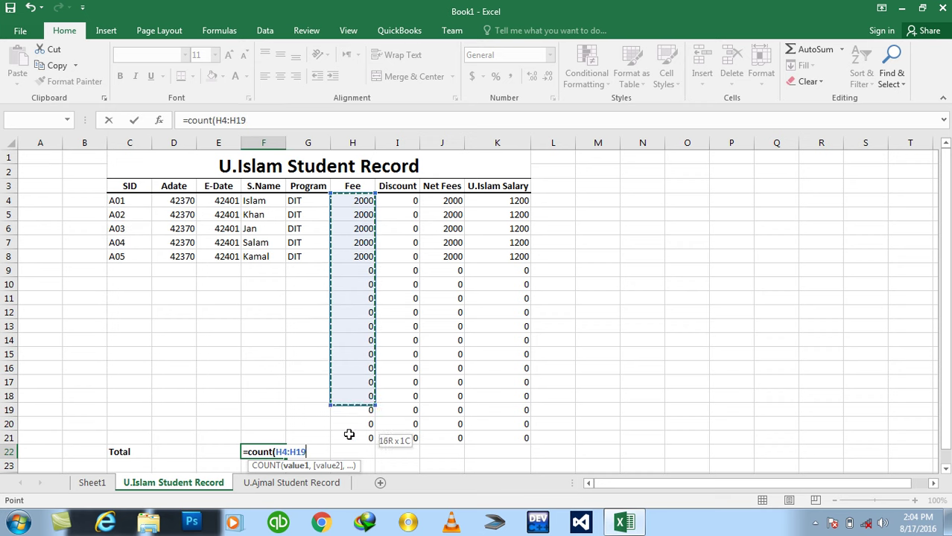
{"action": "key", "text": "Return"}
{"action": "key", "text": "Up"}
{"action": "key", "text": "F2"}
{"action": "key", "text": "Left"}
{"action": "key", "text": "Left"}
{"action": "key", "text": "Left"}
{"action": "type", "text": "A"}
{"action": "key", "text": "Return"}
{"action": "key", "text": "Up"}
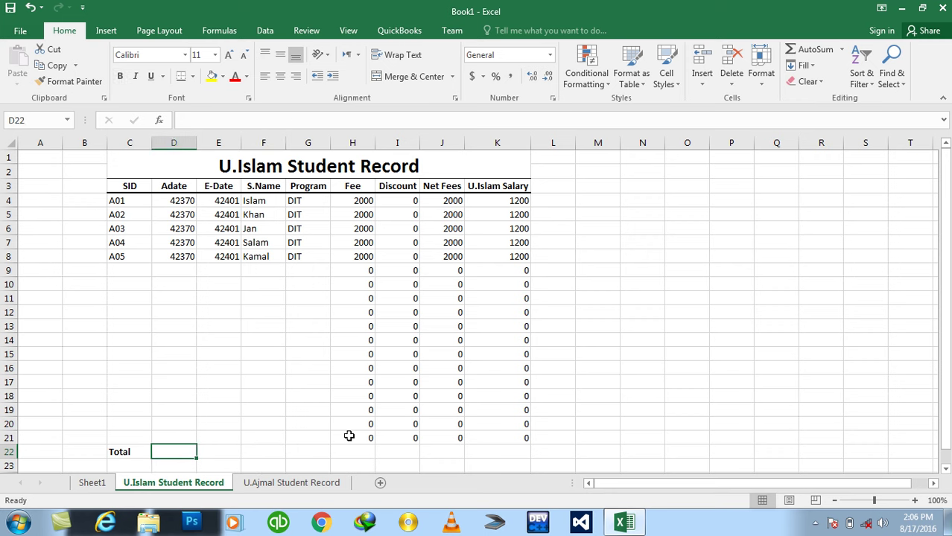
Enter =COUNT(D4:D21) for the Adate column in D22, showing 5, and bold it
{"action": "type", "text": "=count("}
{"action": "left_click_drag", "start_coordinate": [179, 203], "coordinate": [182, 436]}
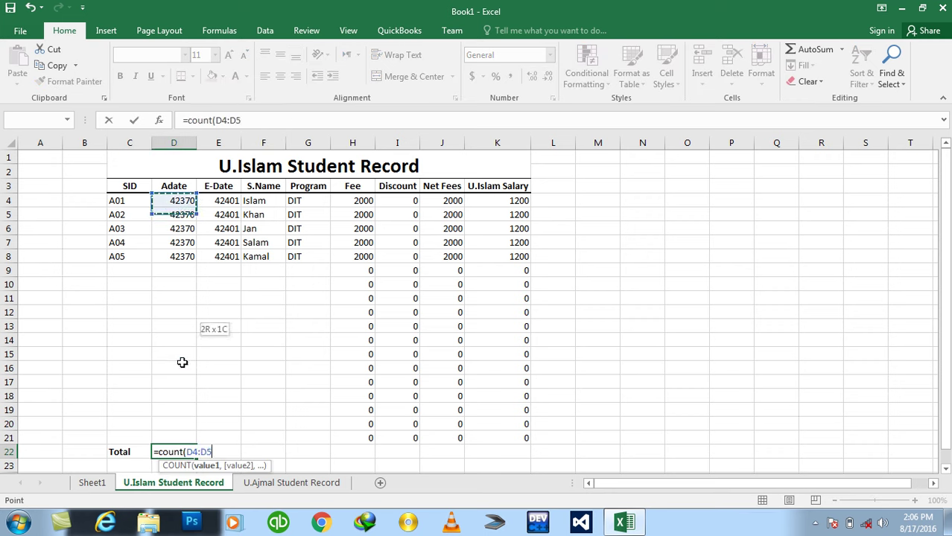
{"action": "type", "text": ")"}
{"action": "key", "text": "Return"}
{"action": "key", "text": "Up"}
{"action": "key", "text": "ctrl+b"}
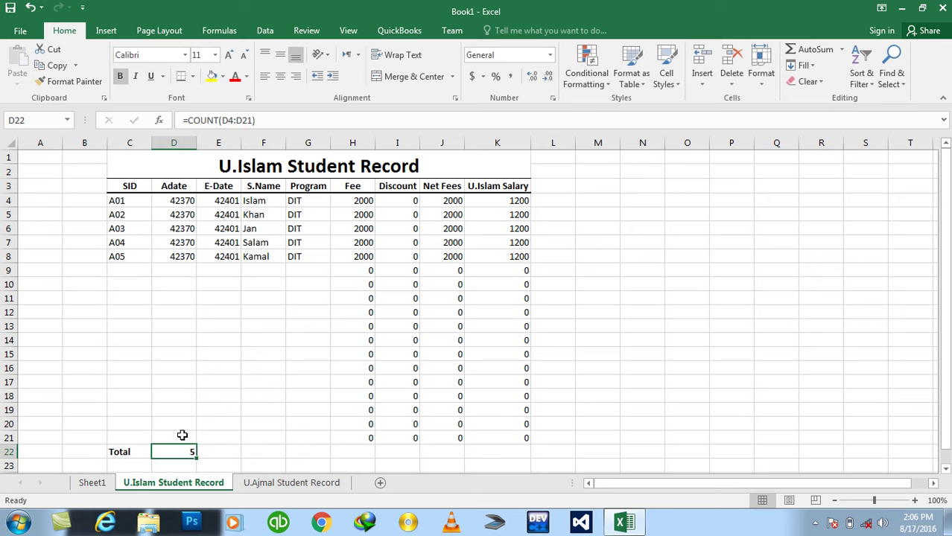
{"action": "key", "text": "Right"}
{"action": "key", "text": "Right"}
{"action": "key", "text": "Right"}
{"action": "key", "text": "Right"}
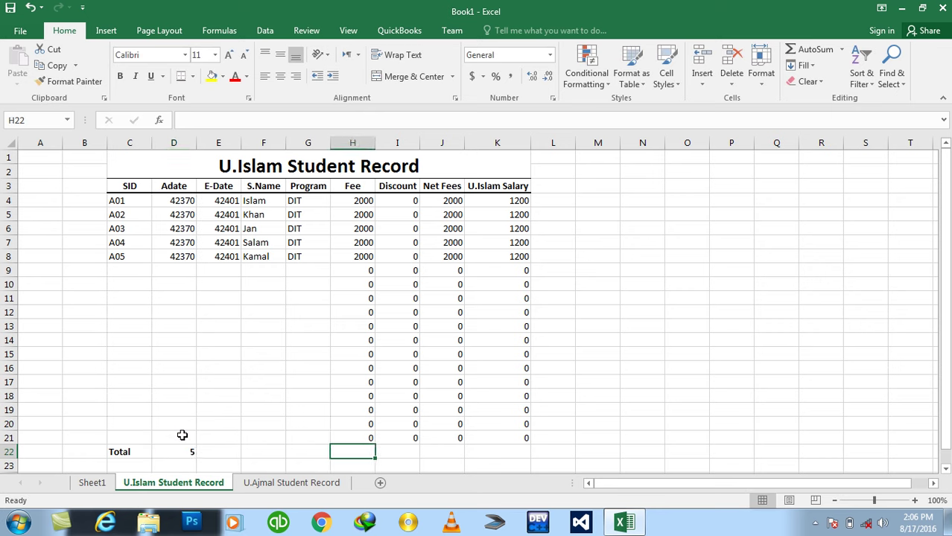
Add a bold SUM total for Fee (10000) and a SUM for Discount (0)
{"action": "key", "text": "alt+equal"}
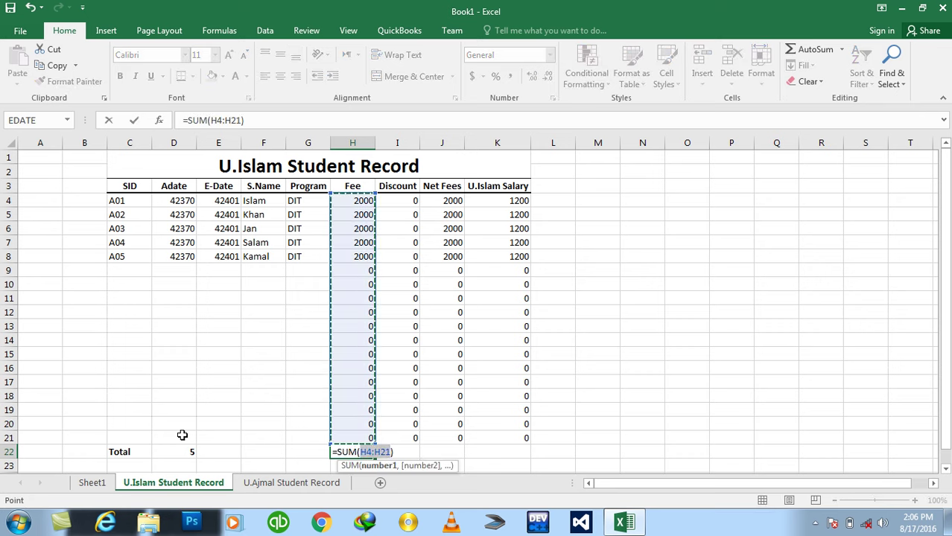
{"action": "key", "text": "Return"}
{"action": "key", "text": "Up"}
{"action": "key", "text": "ctrl+b"}
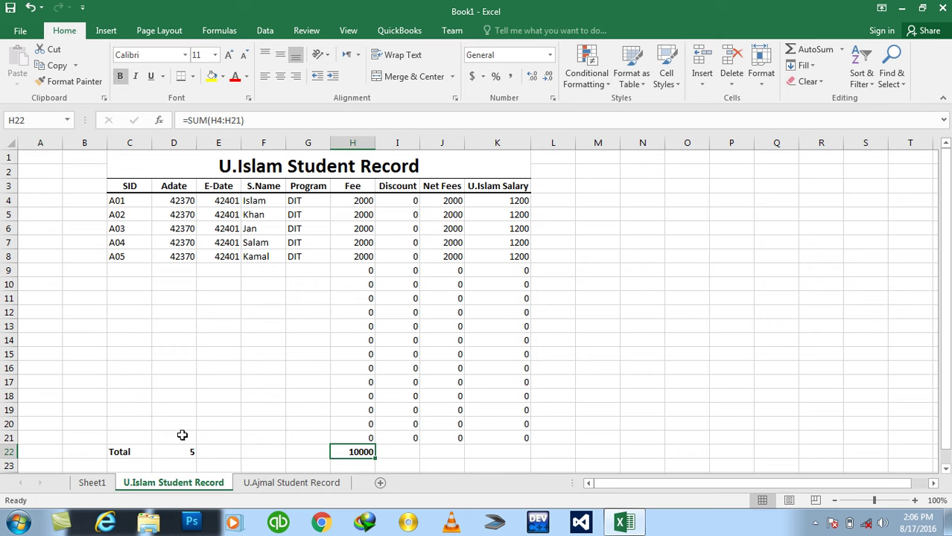
{"action": "key", "text": "Right"}
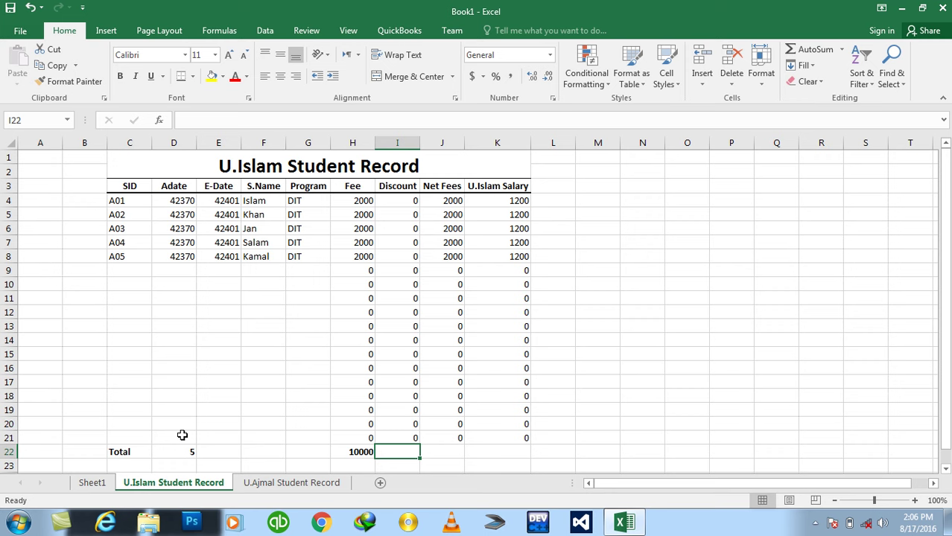
{"action": "key", "text": "alt+equal"}
{"action": "key", "text": "Return"}
{"action": "key", "text": "Right"}
Add SUM totals for Net Fees (10000) and U.Islam Salary (6000) and make them bold
{"action": "key", "text": "Up"}
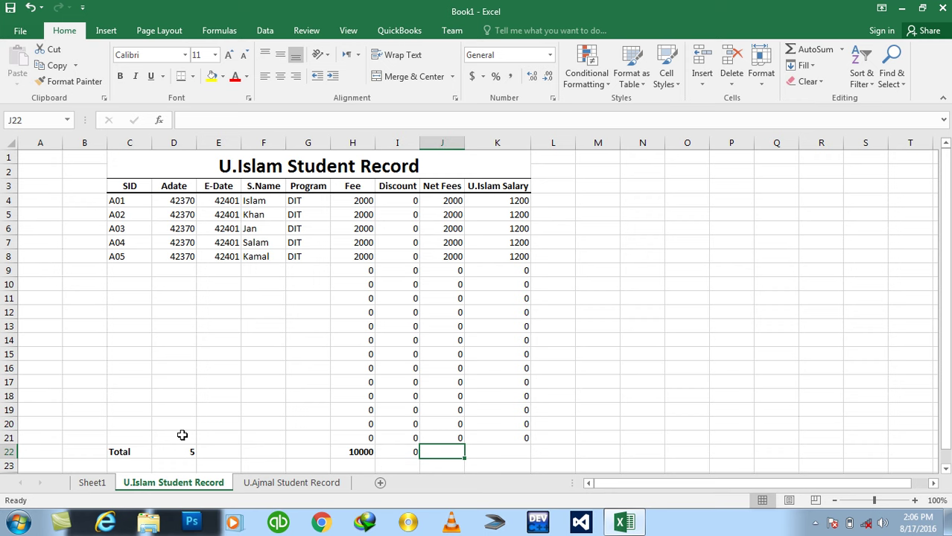
{"action": "key", "text": "alt+equal"}
{"action": "key", "text": "Return"}
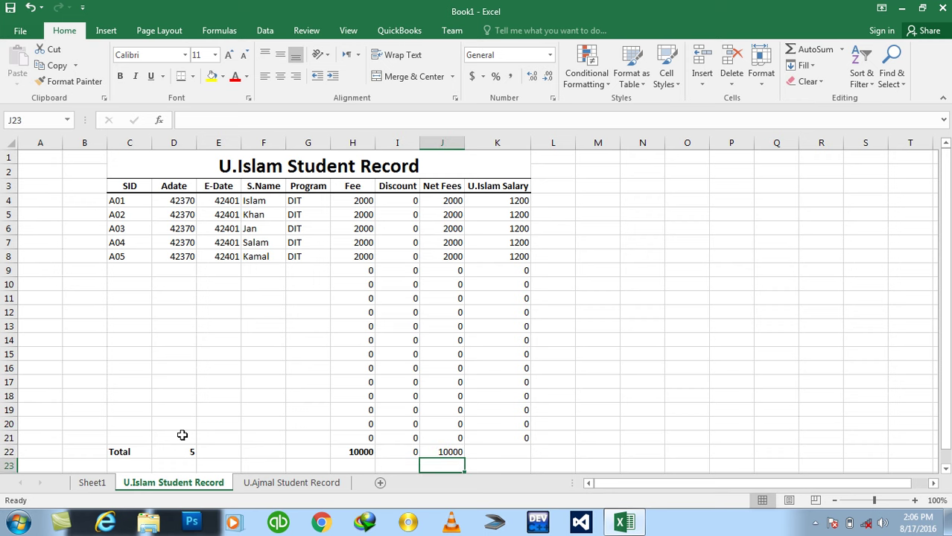
{"action": "key", "text": "Right"}
{"action": "key", "text": "Up"}
{"action": "key", "text": "alt+equal"}
{"action": "key", "text": "Return"}
{"action": "key", "text": "Up"}
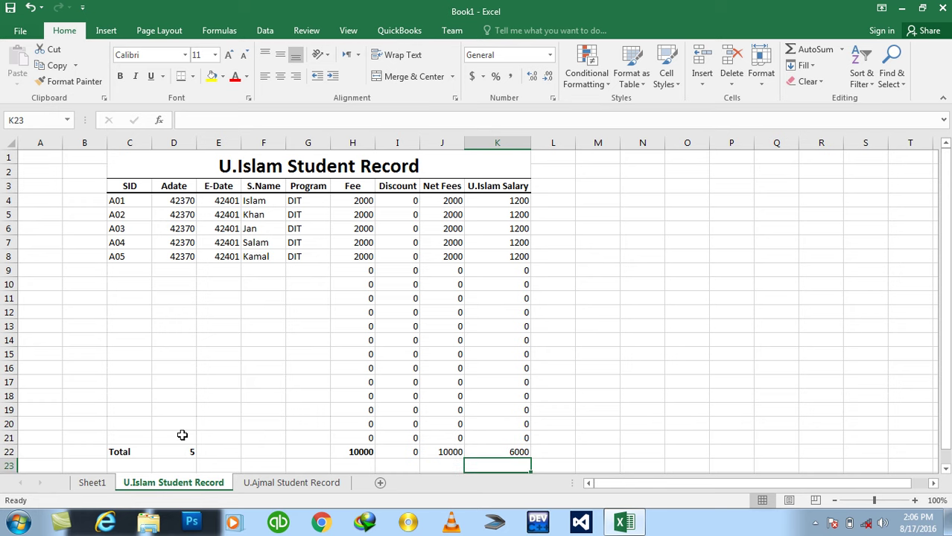
{"action": "key", "text": "shift+Left"}
{"action": "key", "text": "ctrl+b"}
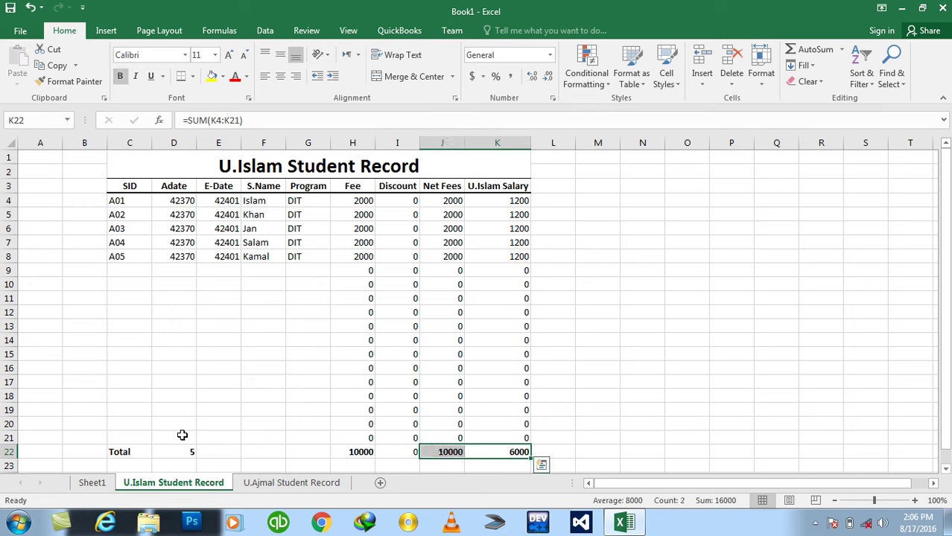
{"action": "key", "text": "Left"}
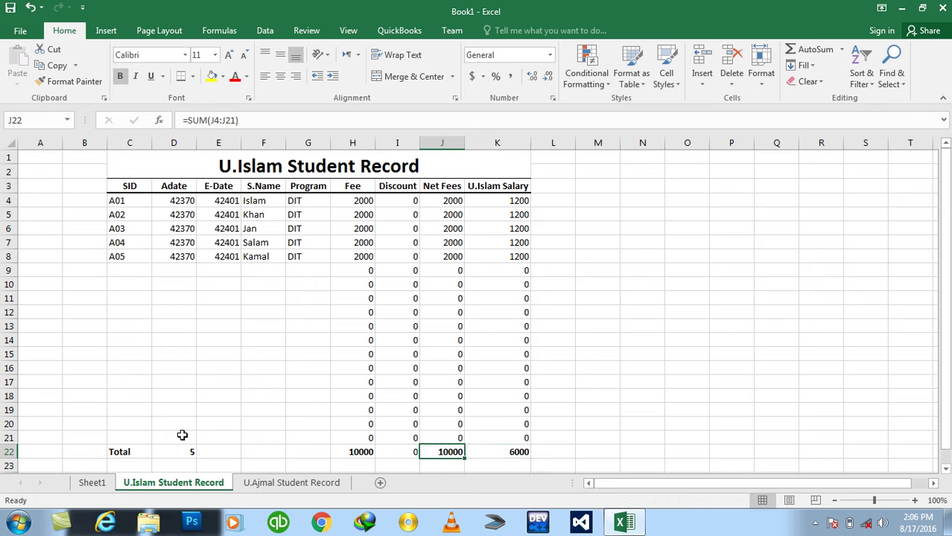
{"action": "key", "text": "Right"}
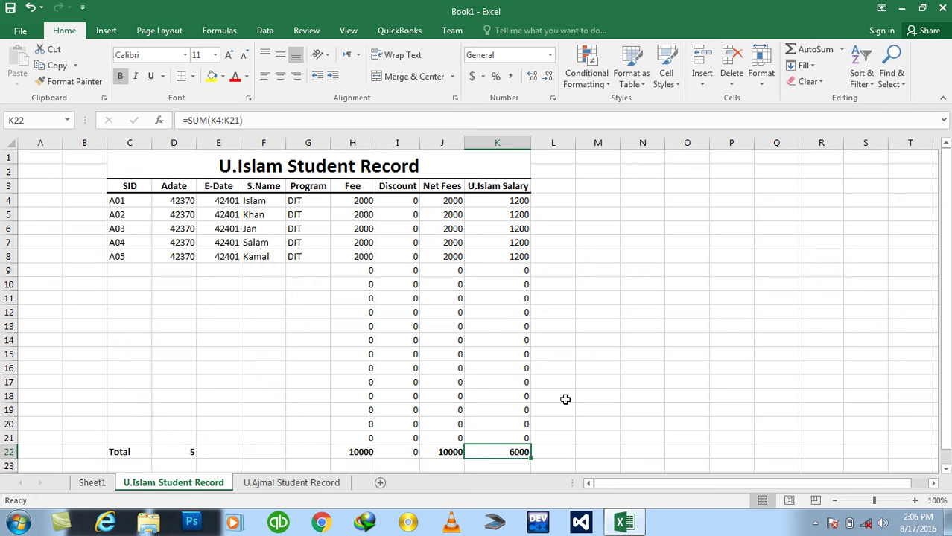
{"action": "left_click", "coordinate": [547, 189]}
{"action": "left_click", "coordinate": [547, 199]}
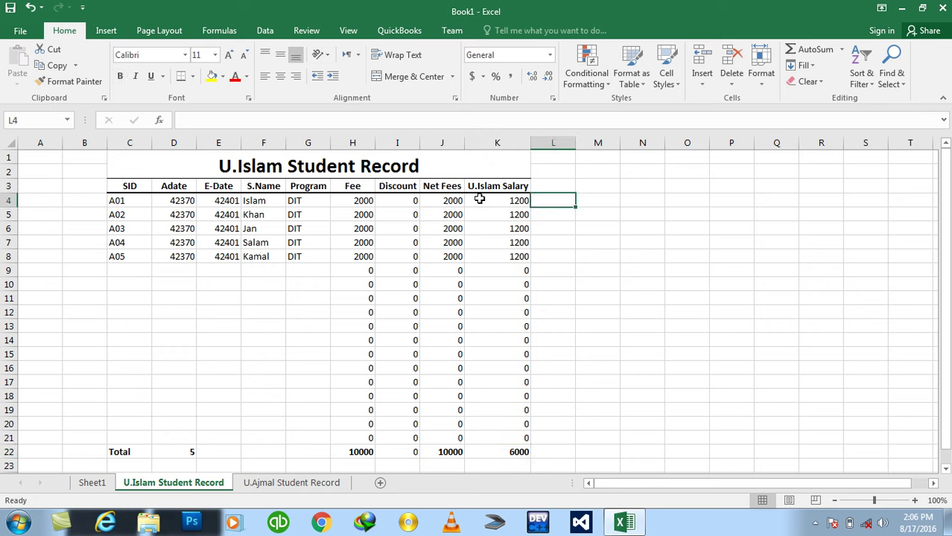
{"action": "left_click", "coordinate": [445, 202]}
{"action": "left_click", "coordinate": [505, 201]}
{"action": "left_click", "coordinate": [555, 195]}
{"action": "left_click", "coordinate": [296, 485]}
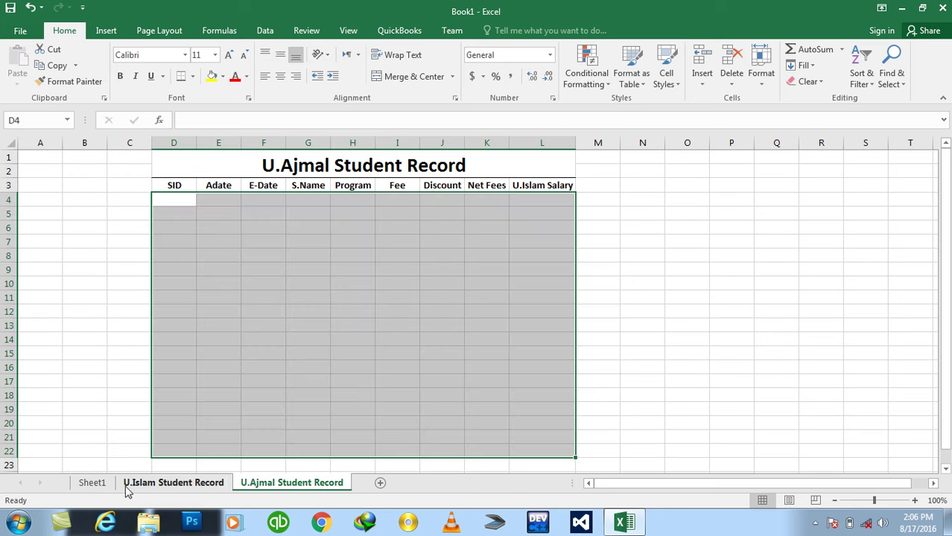
{"action": "left_click", "coordinate": [93, 484]}
{"action": "left_click_drag", "start_coordinate": [438, 213], "coordinate": [443, 362]}
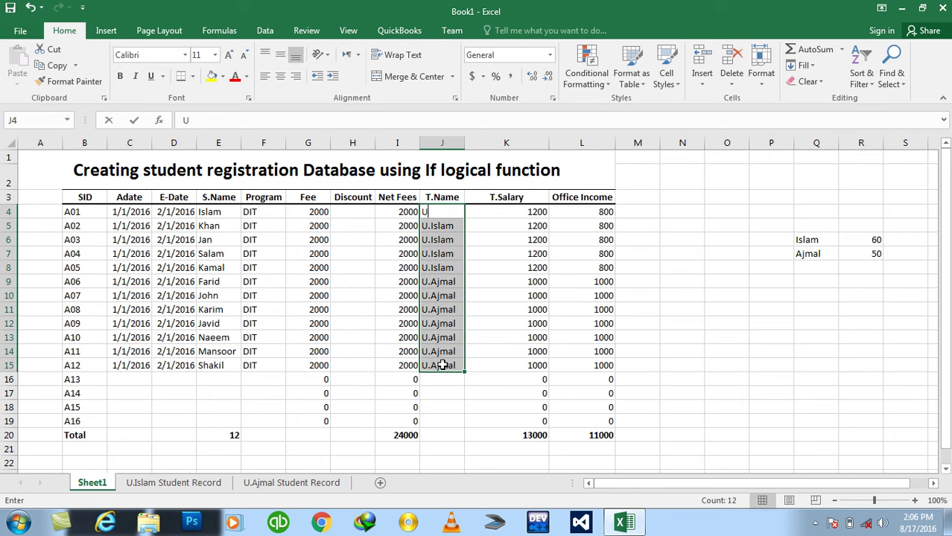
{"action": "type", "text": "U.Ajmal"}
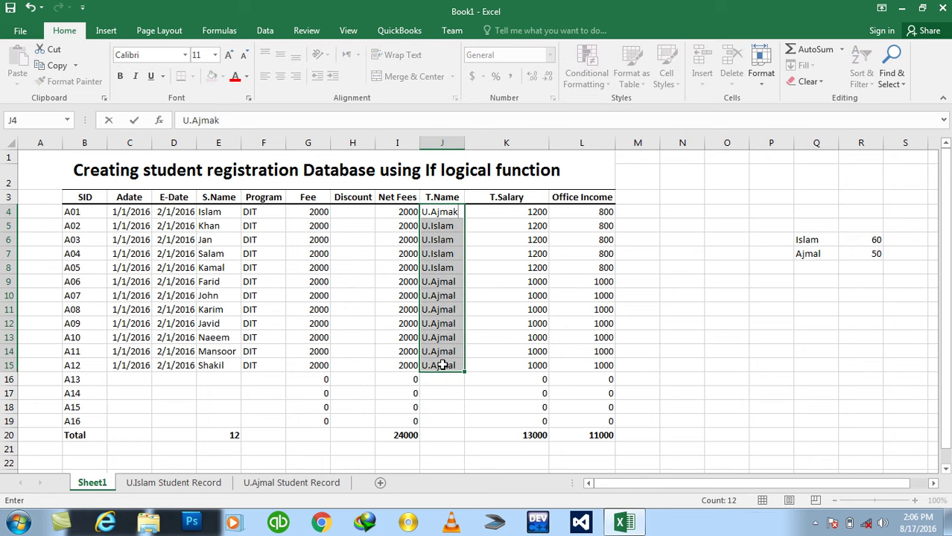
{"action": "key", "text": "ctrl+Return"}
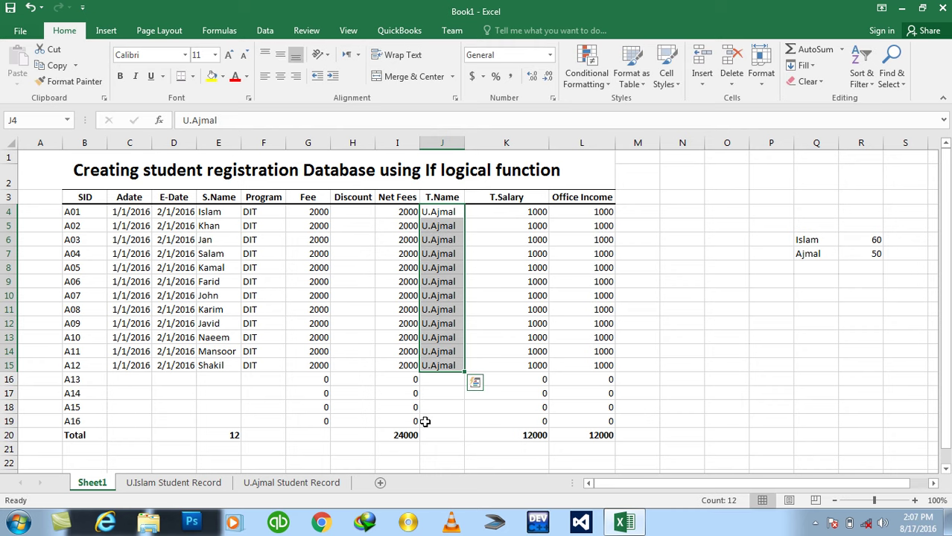
{"action": "left_click", "coordinate": [208, 490]}
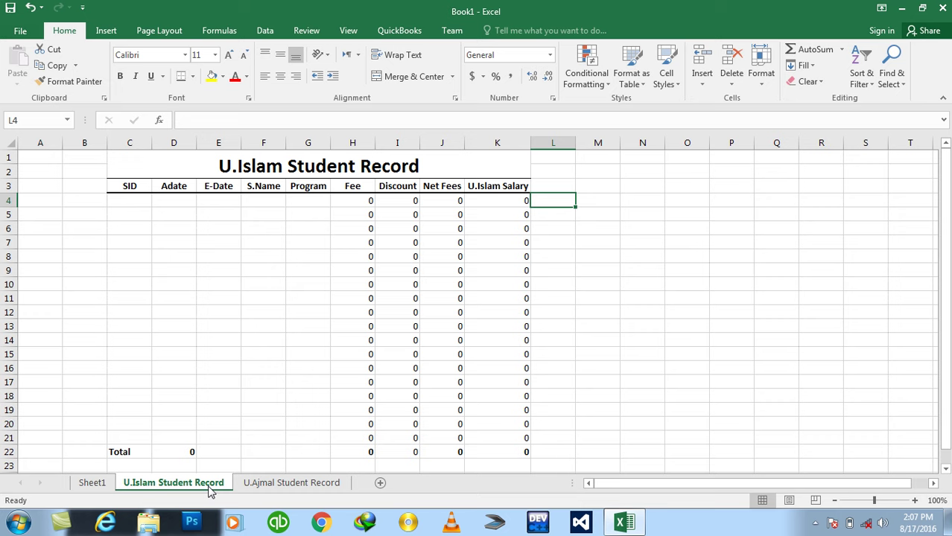
{"action": "left_click", "coordinate": [102, 488]}
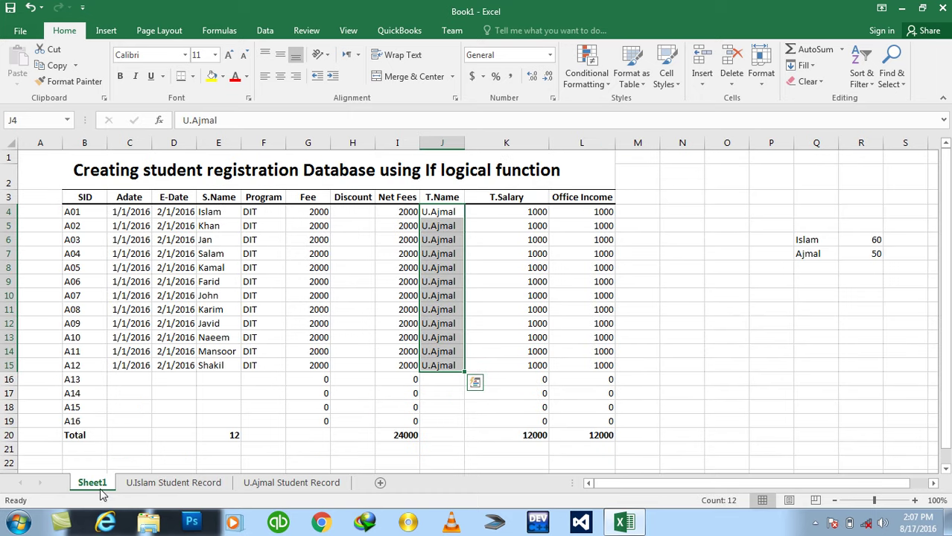
{"action": "type", "text": "U.Islam"}
{"action": "key", "text": "ctrl+Return"}
{"action": "left_click", "coordinate": [149, 486]}
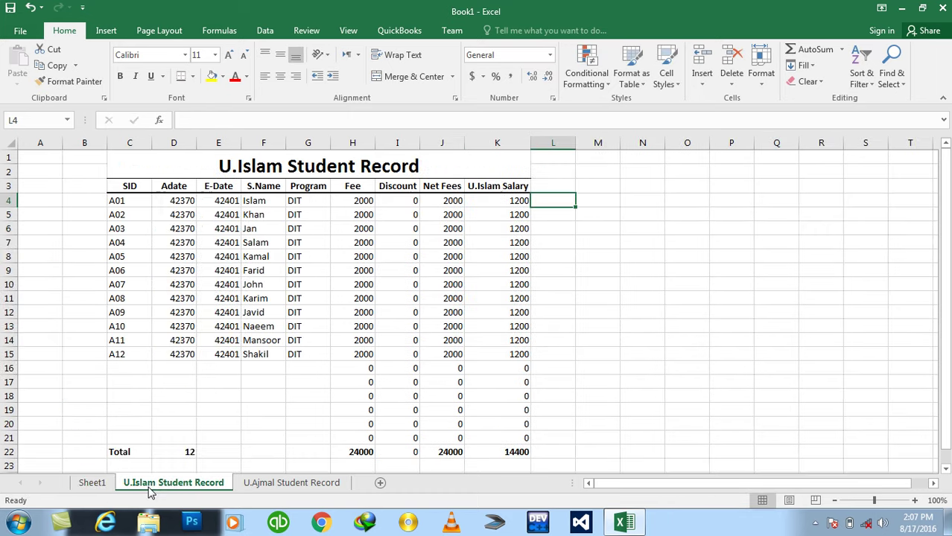